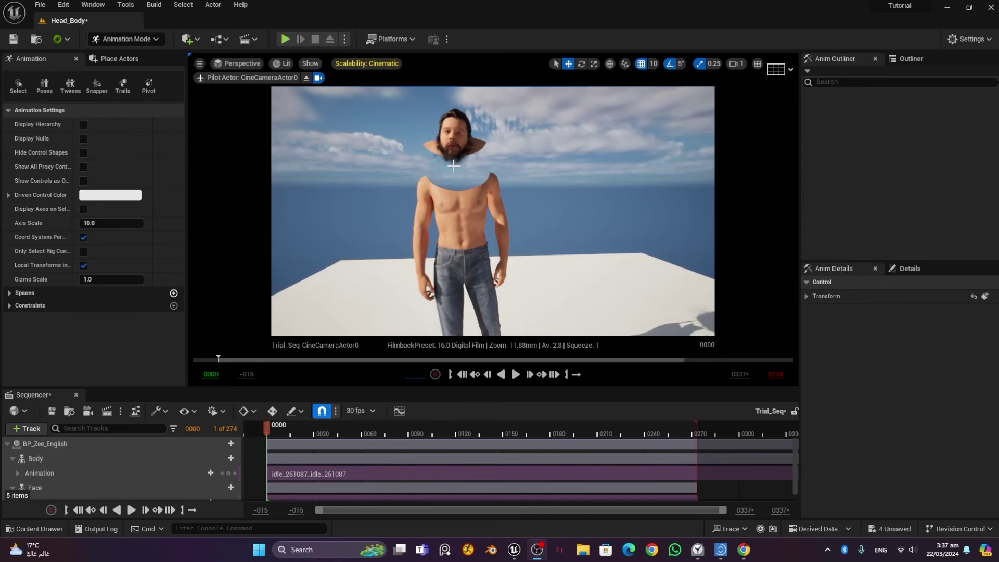
# Step: Orbit the view around the MetaHuman and play the sequence from the start
pyautogui.moveTo(453, 166); pyautogui.dragTo(419, 171, button='right')
pyautogui.click(516, 374)
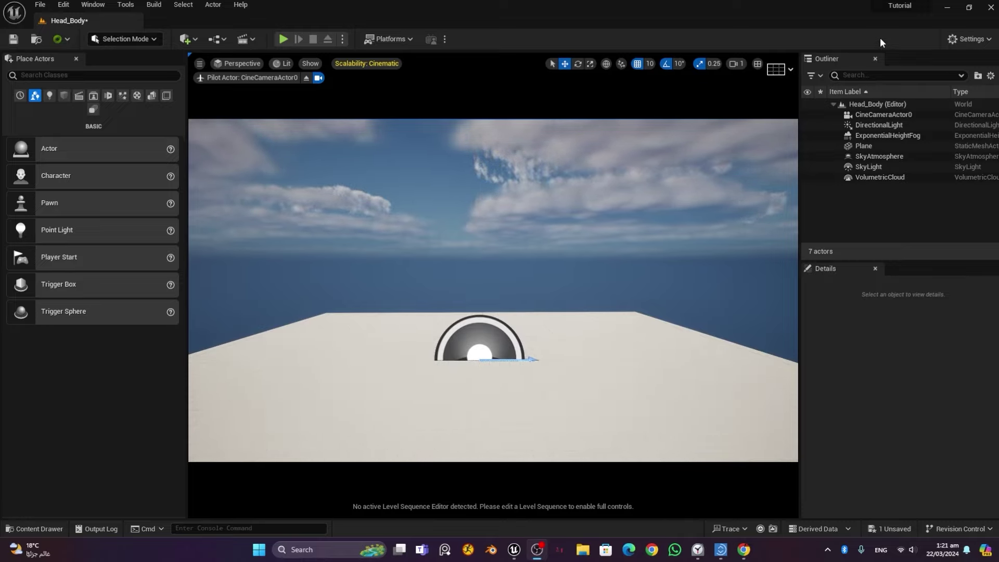
pyautogui.click(961, 40)
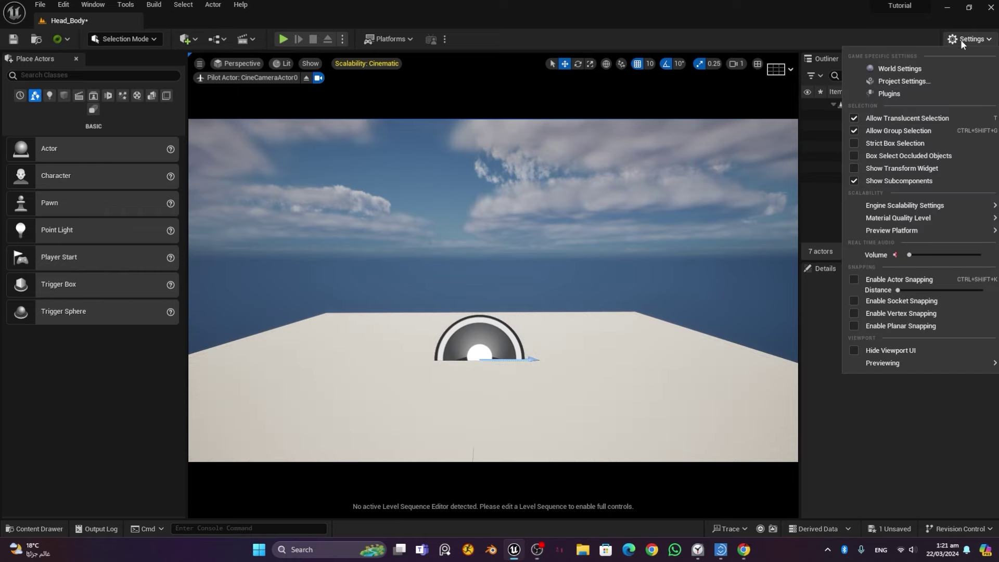
pyautogui.click(929, 96)
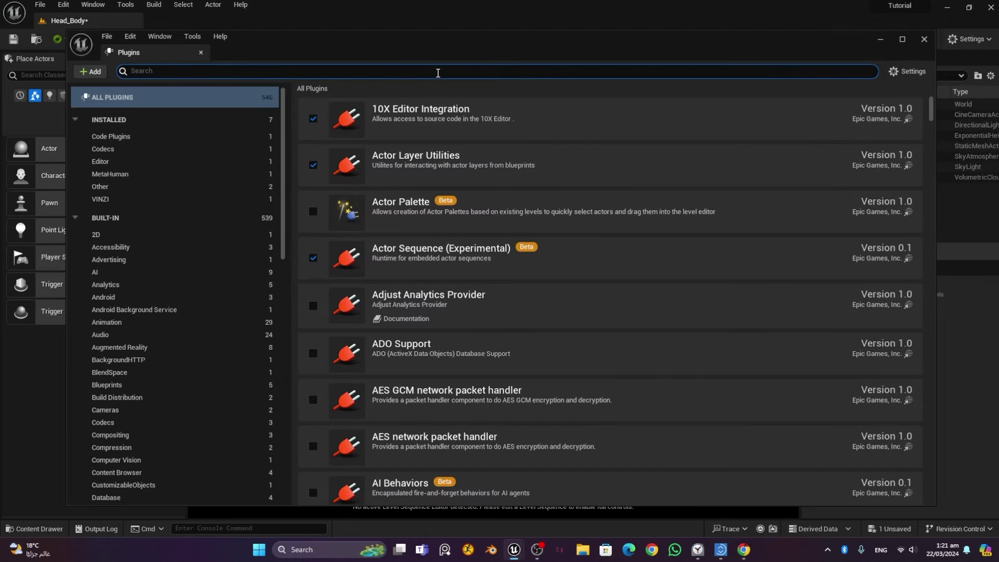
pyautogui.write('meta')
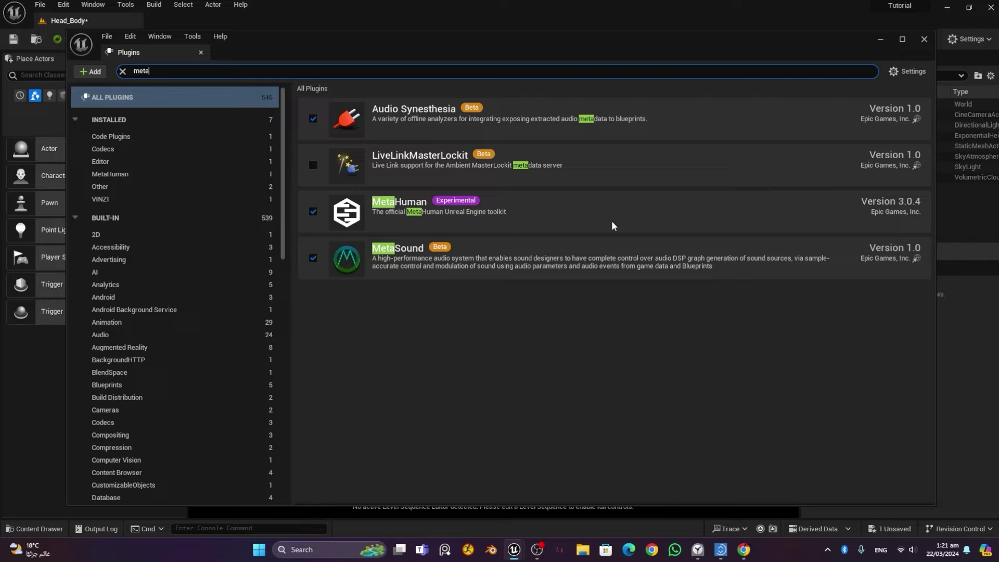
pyautogui.click(923, 40)
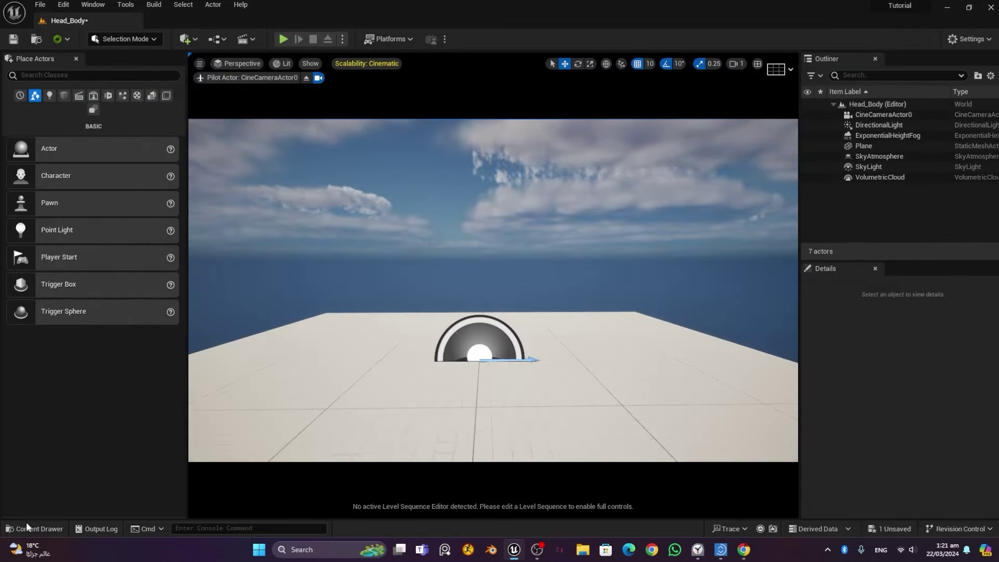
# Step: Create a MetaHuman Capture Source in MT_Content with the default name NewMetaHumanCaptureSource
pyautogui.click(48, 528)
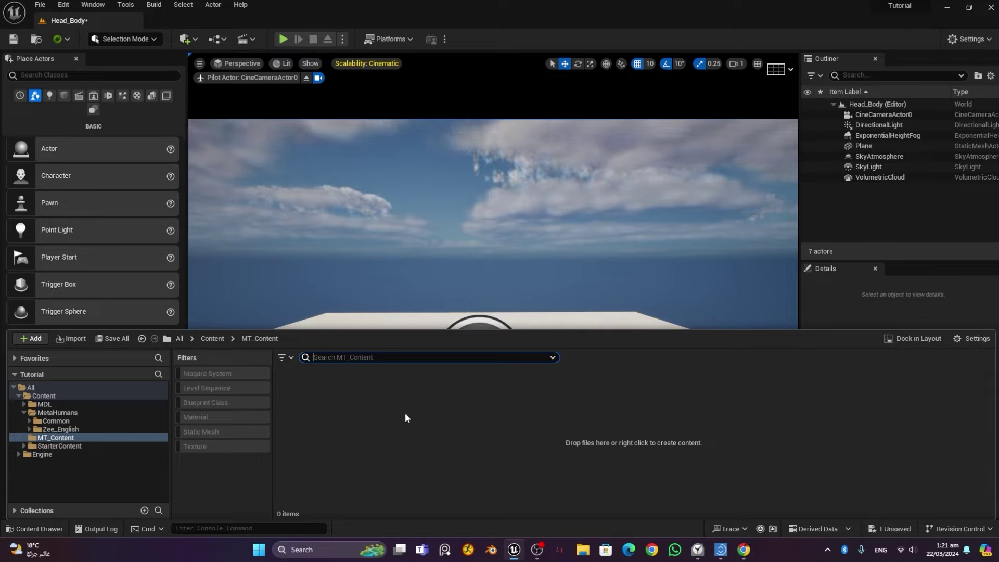
pyautogui.rightClick(338, 388)
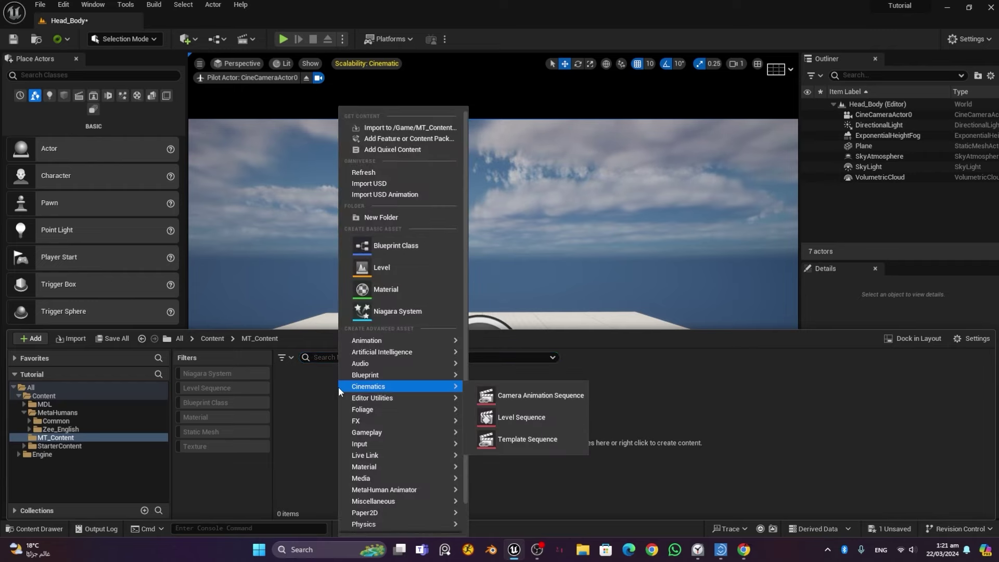
pyautogui.moveTo(420, 488)
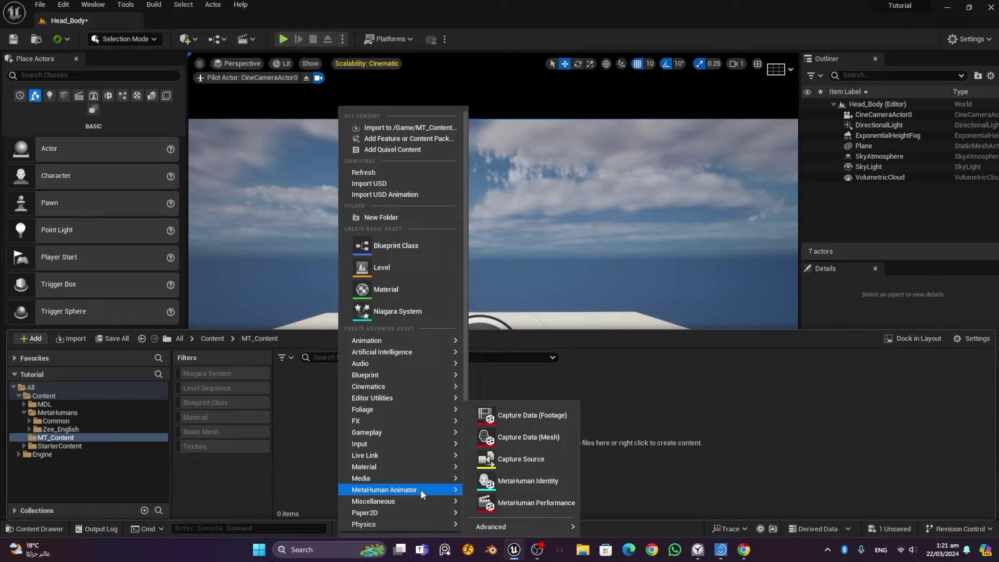
pyautogui.click(543, 461)
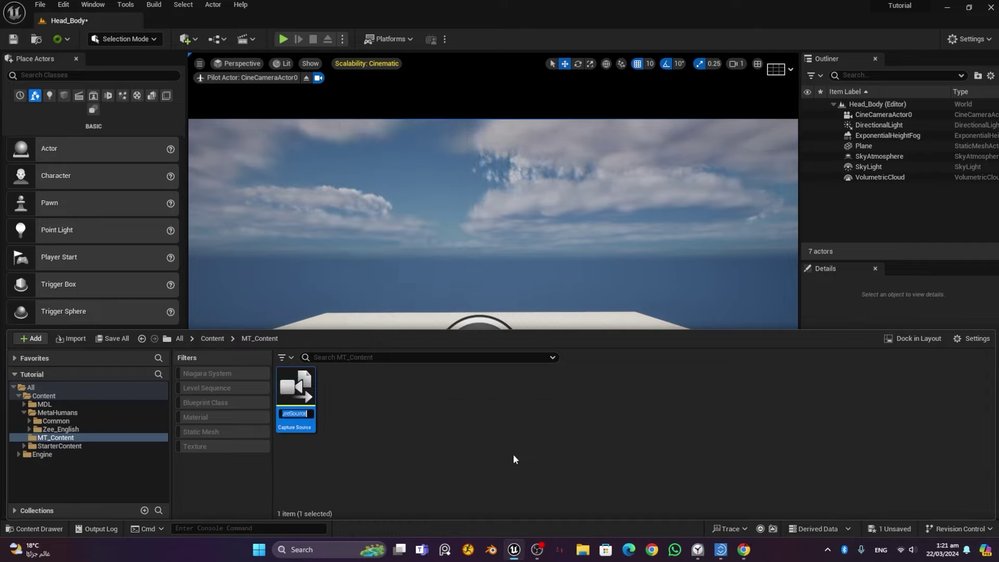
pyautogui.press('Return')
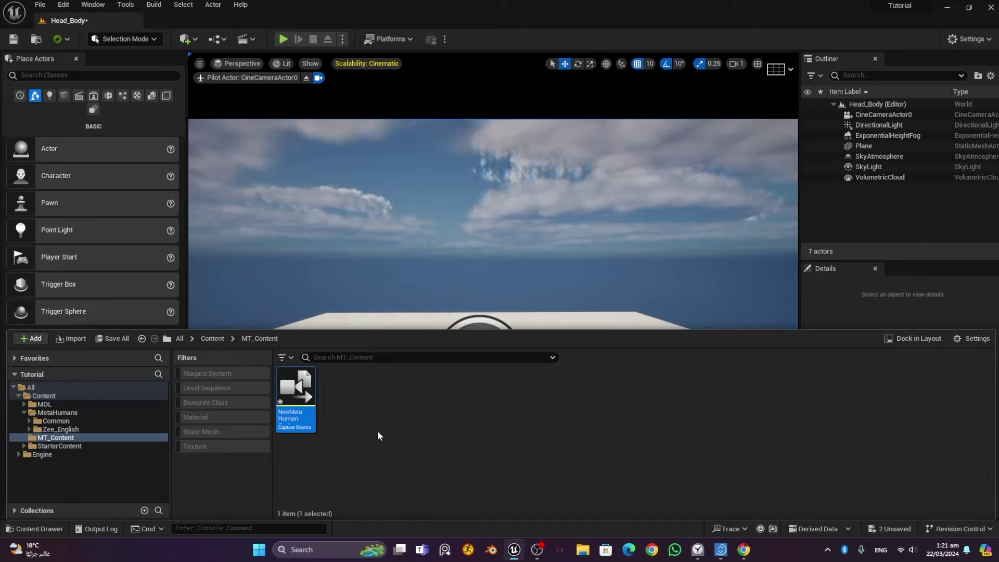
# Step: Set NewMetaHumanCaptureSource's Capture Source Type to LiveLinkFace Archives
pyautogui.doubleClick(298, 388)
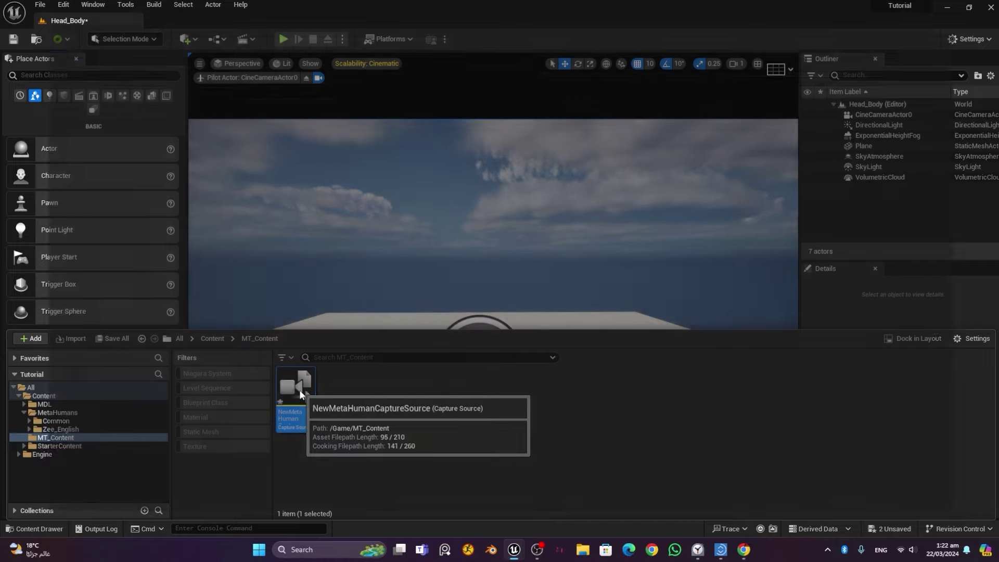
pyautogui.click(432, 105)
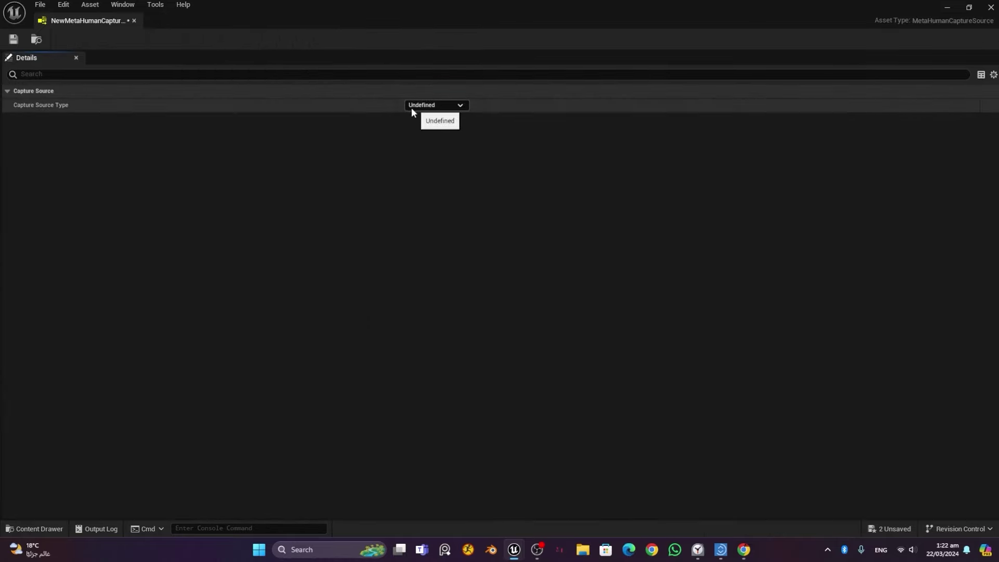
pyautogui.click(73, 111)
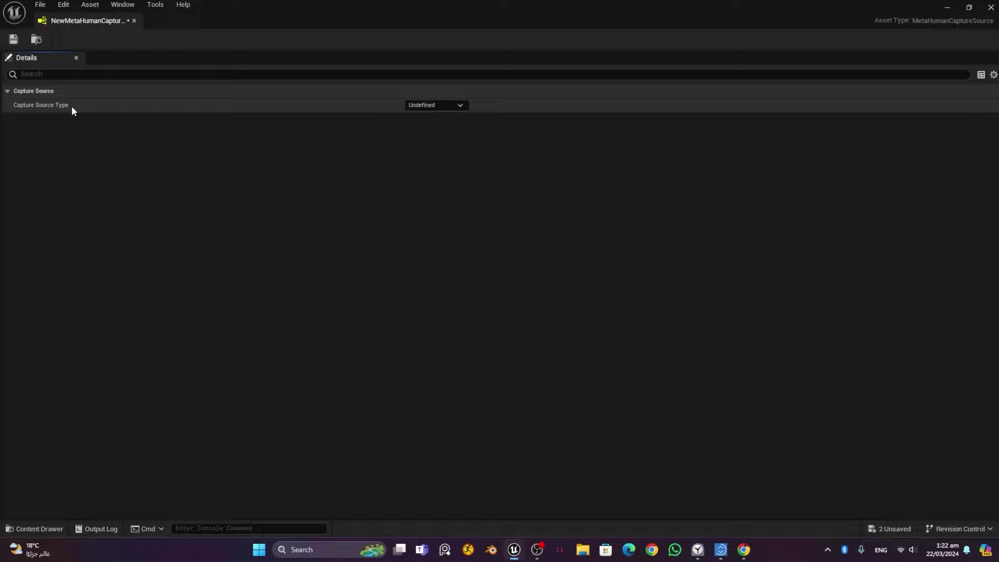
pyautogui.click(436, 106)
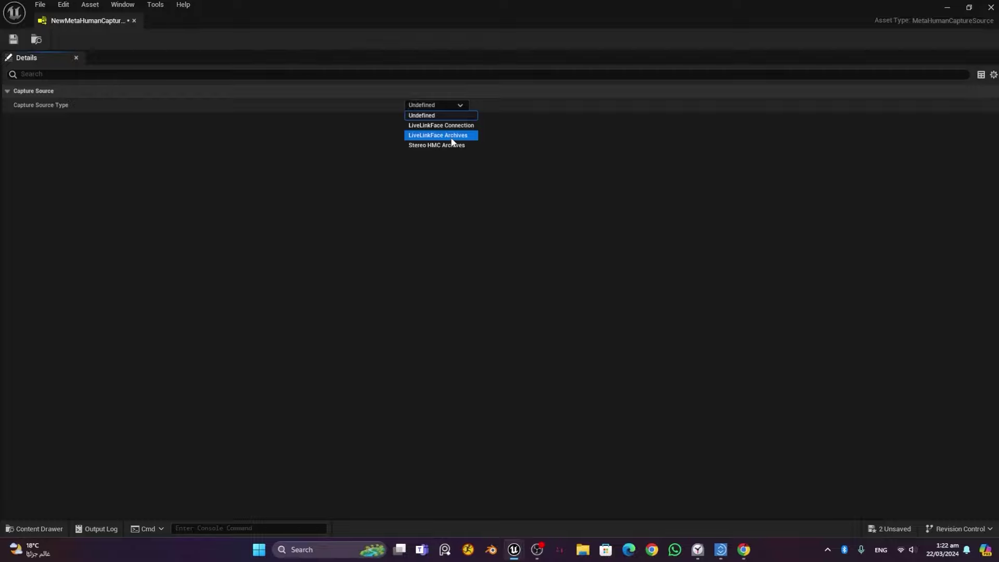
pyautogui.click(429, 135)
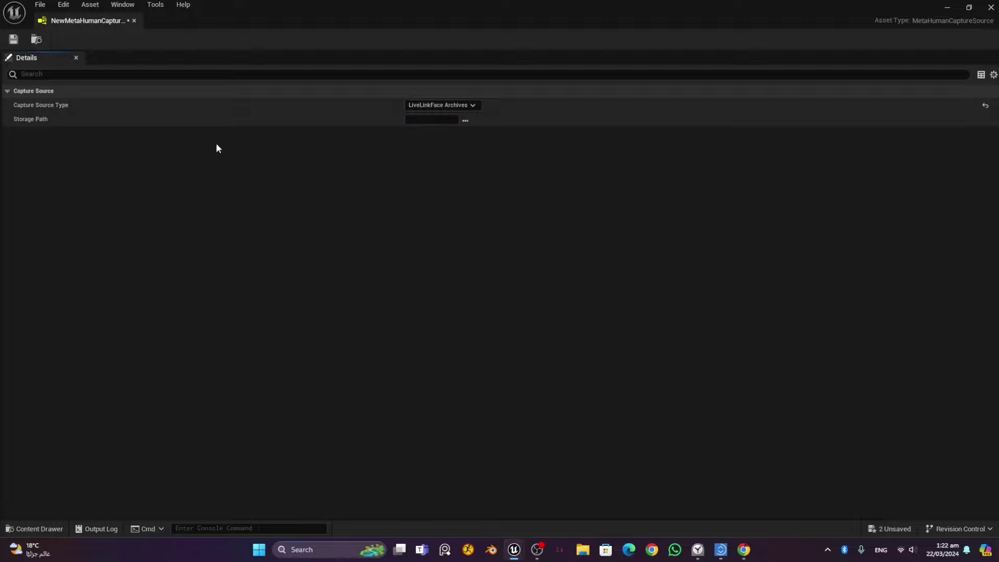
# Step: Set the Storage Path to the Head and Body Files folder and save all assets
pyautogui.click(465, 121)
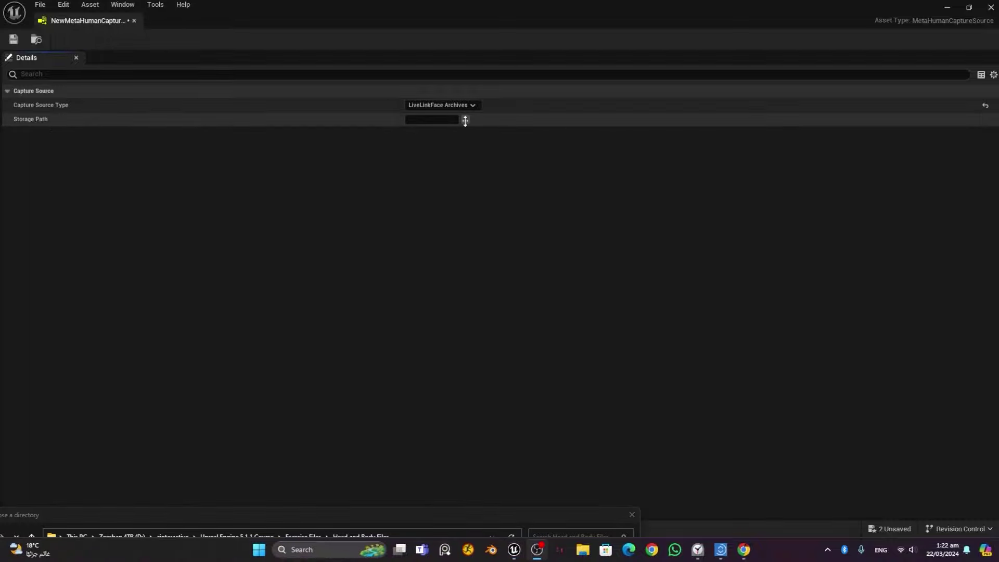
pyautogui.moveTo(523, 516); pyautogui.dragTo(554, 70)
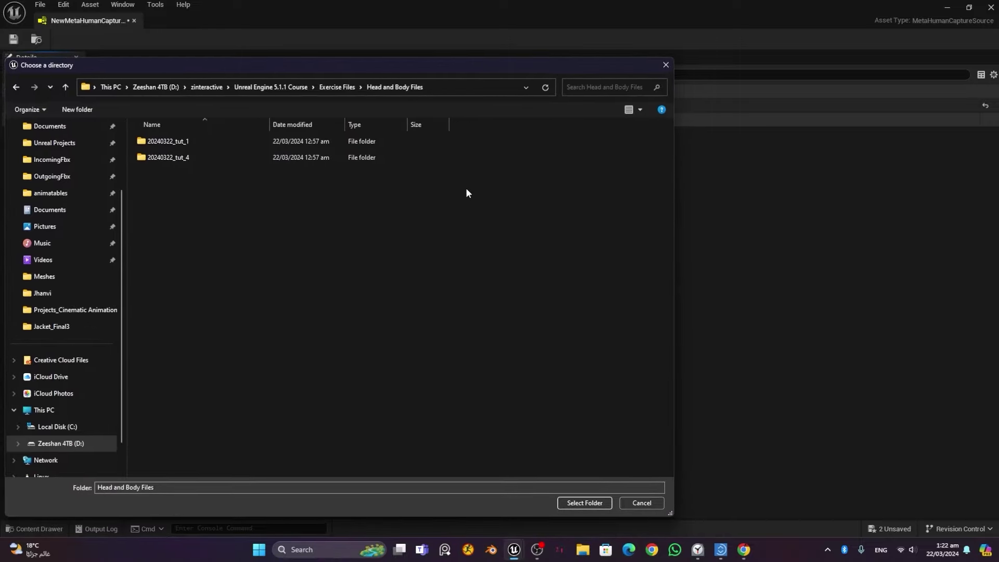
pyautogui.click(585, 502)
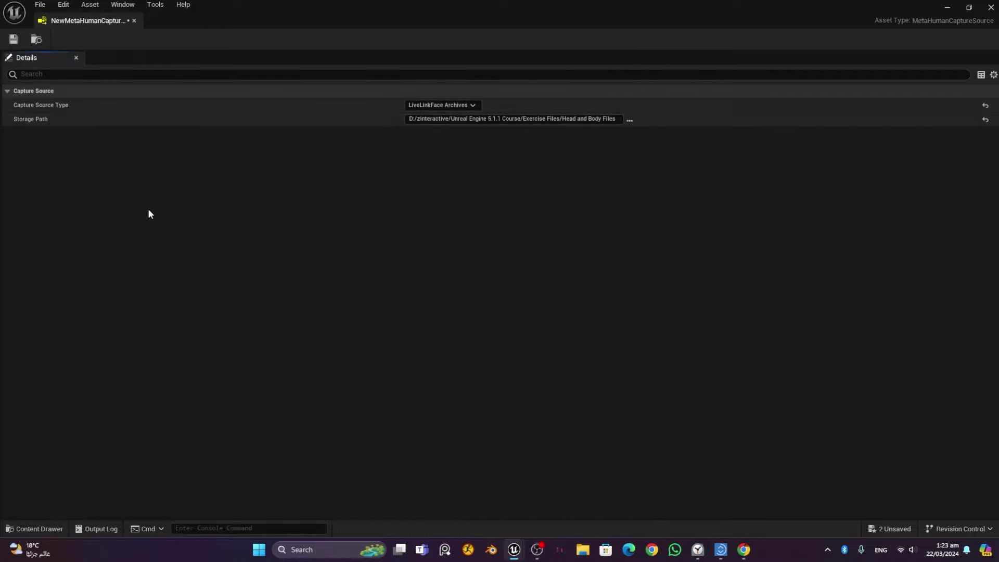
pyautogui.click(40, 4)
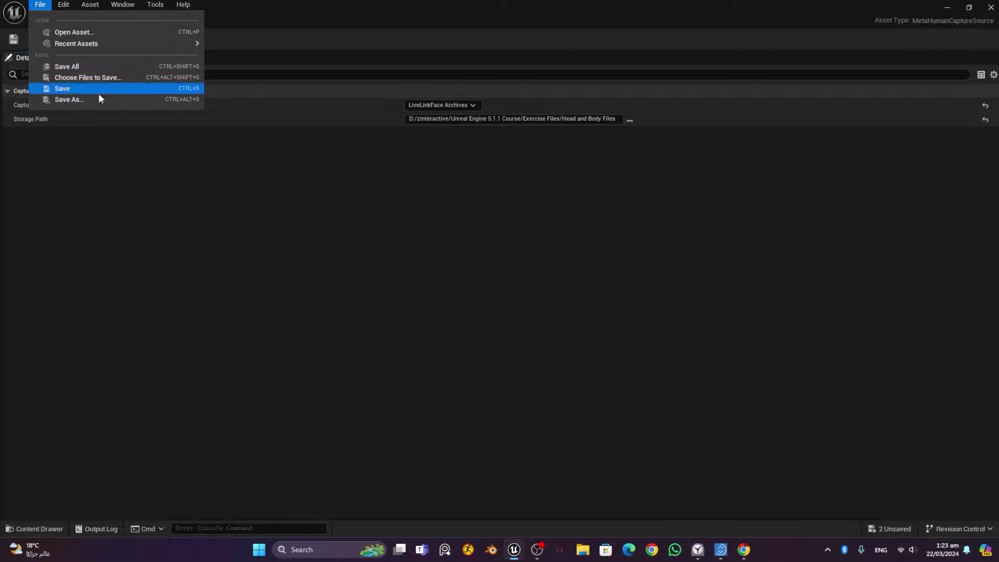
pyautogui.click(97, 67)
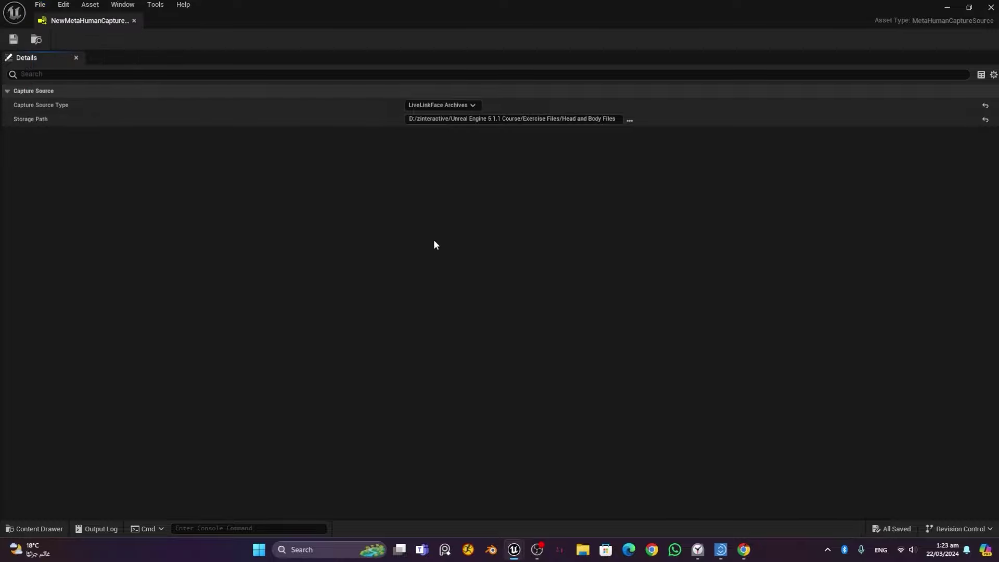
# Step: In the Capture Manager, queue takes tut_1 and tut_4 from NewMetaHumanCaptureSource and import all
pyautogui.click(136, 20)
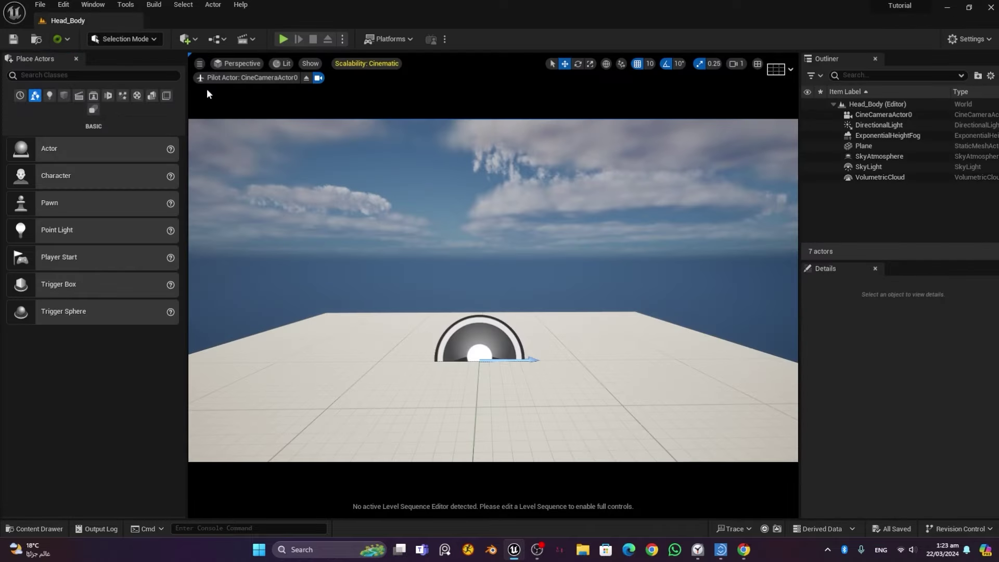
pyautogui.click(56, 529)
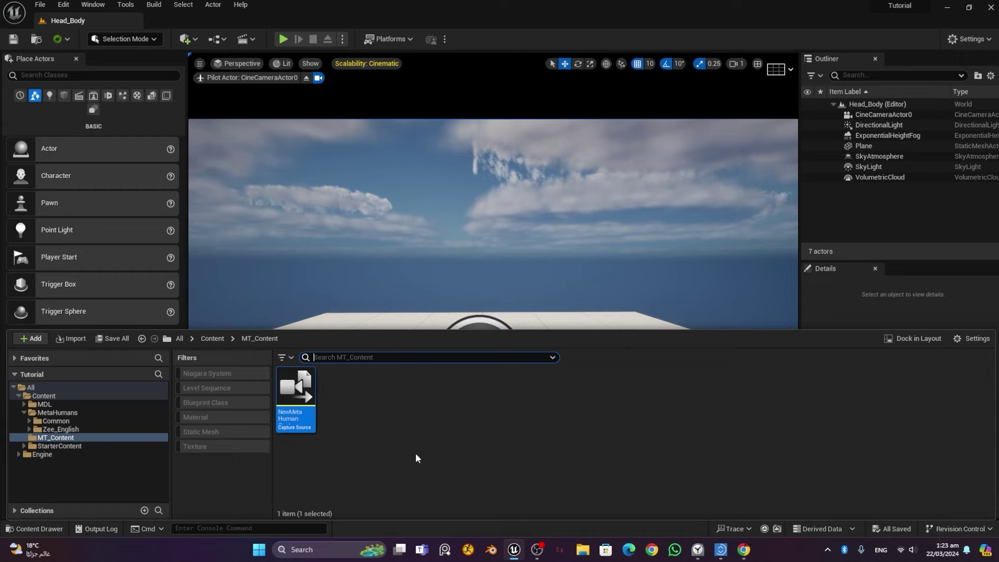
pyautogui.click(124, 6)
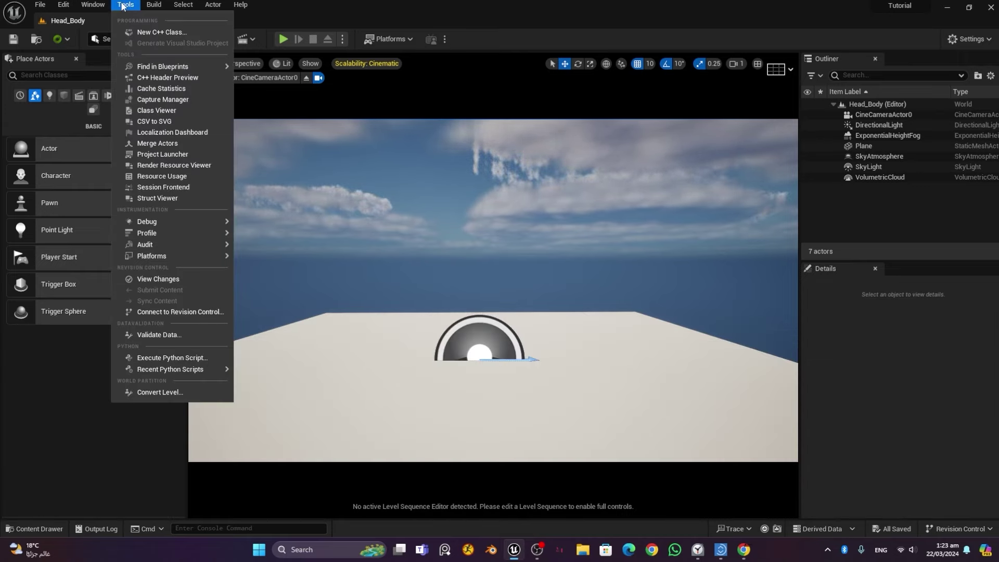
pyautogui.click(192, 98)
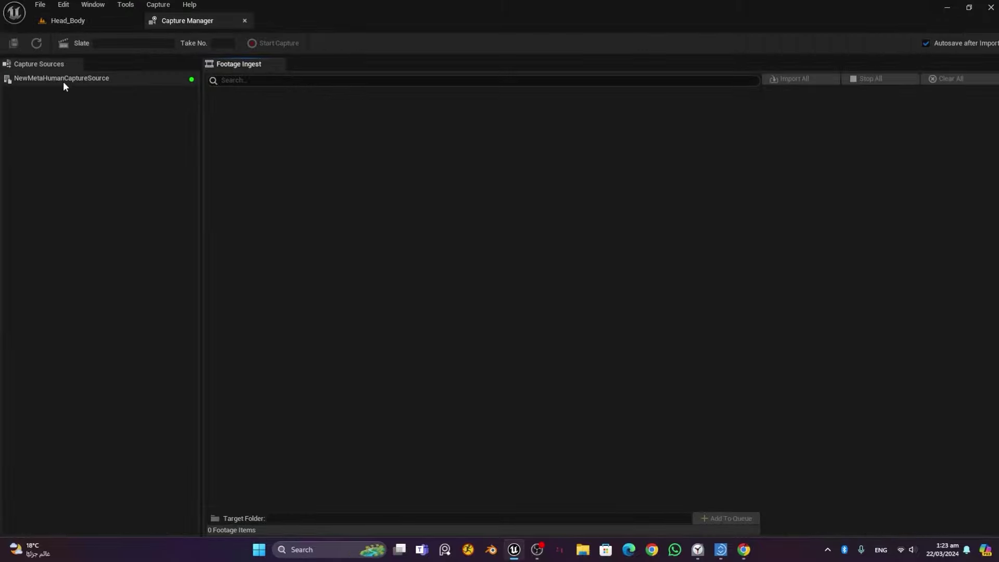
pyautogui.click(90, 80)
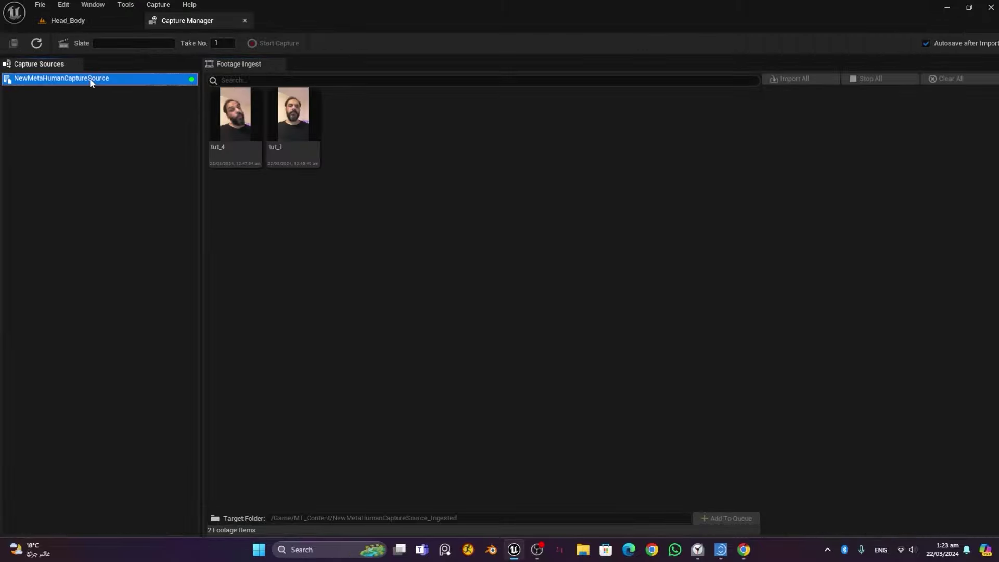
pyautogui.click(290, 122)
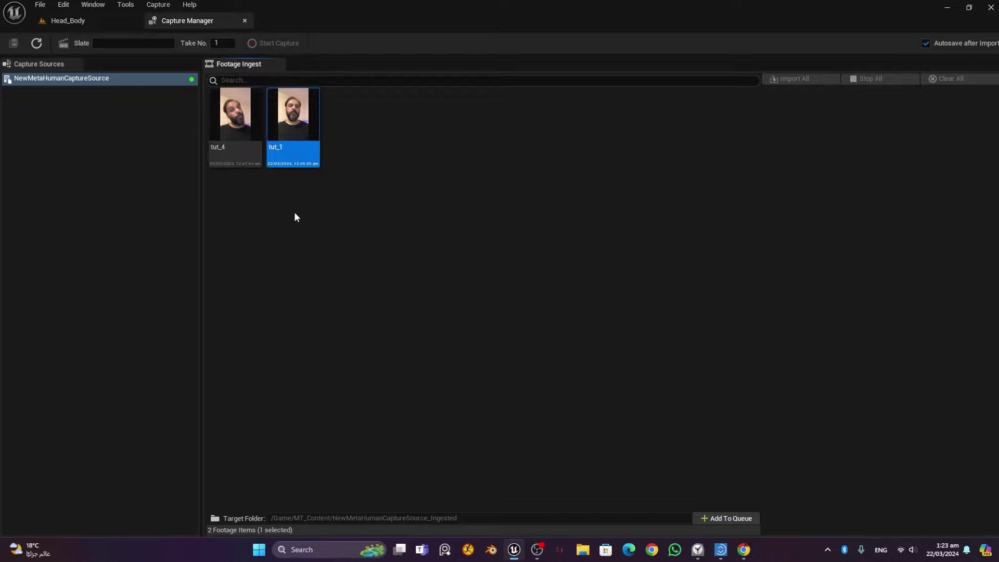
pyautogui.keyDown('ctrl'); pyautogui.click(240, 130); pyautogui.keyUp('ctrl')
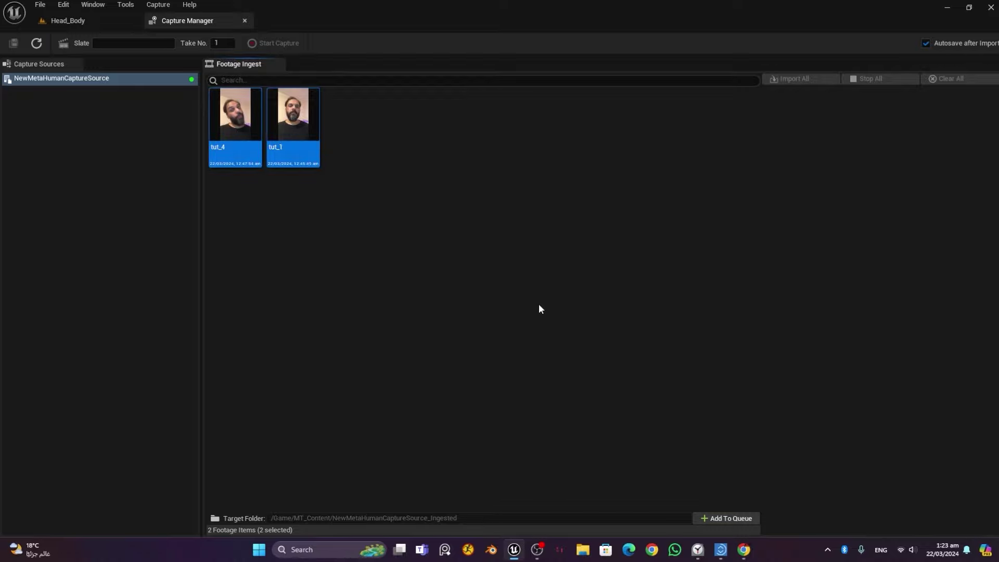
pyautogui.click(728, 518)
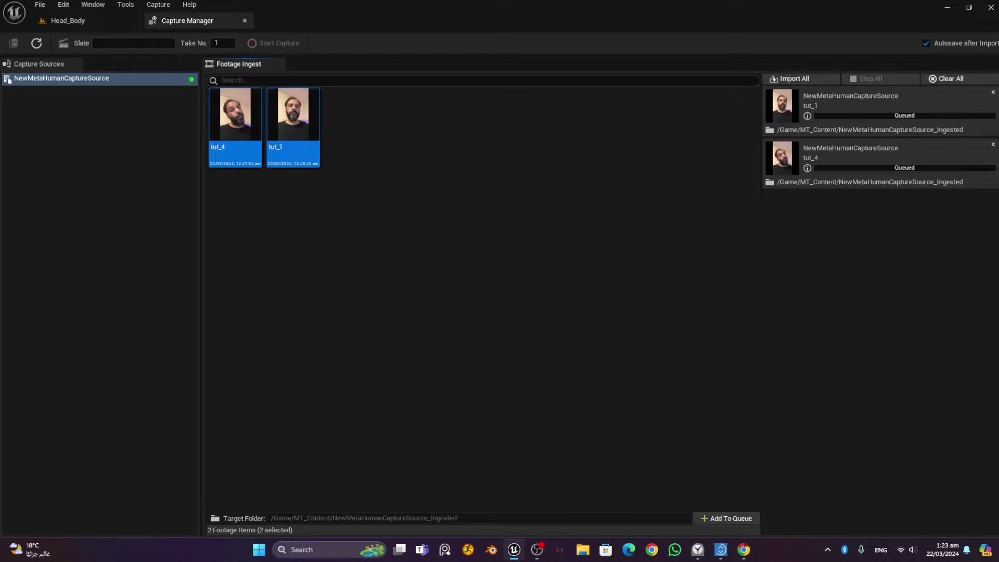
pyautogui.click(808, 80)
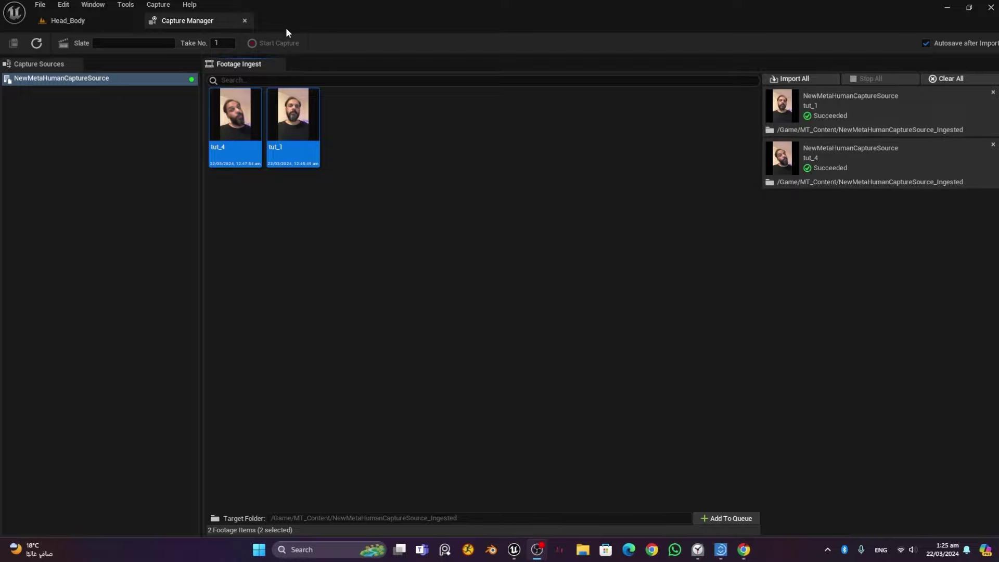
# Step: Create a new MetaHuman Identity asset in the MT_Content folder
pyautogui.click(245, 20)
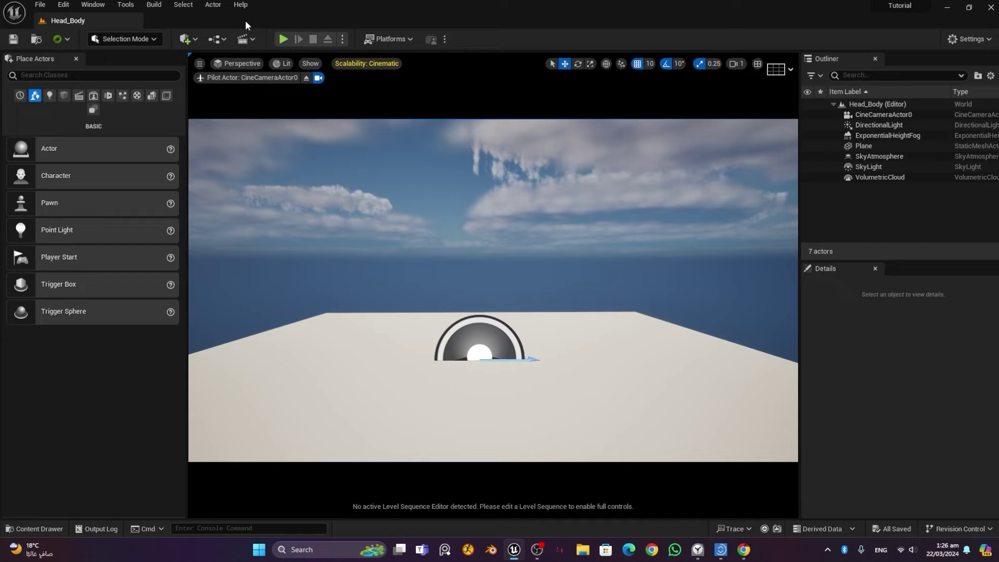
pyautogui.click(42, 528)
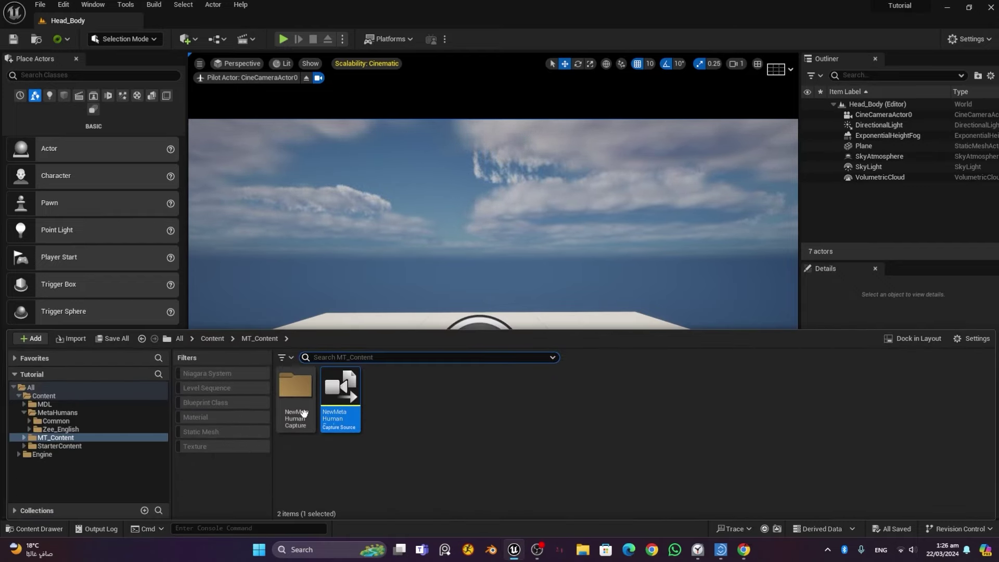
pyautogui.click(401, 394)
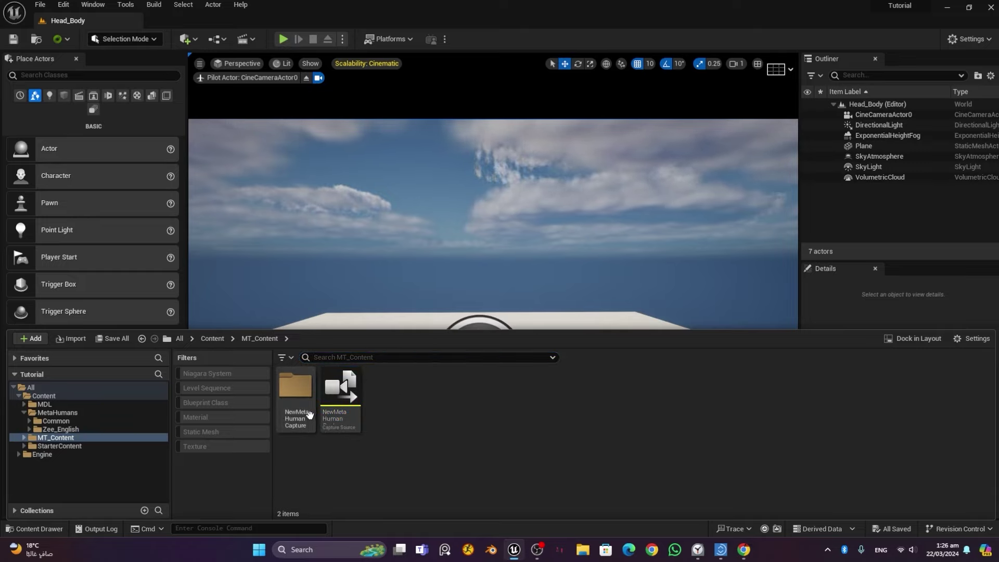
pyautogui.rightClick(391, 398)
pyautogui.moveTo(391, 398)
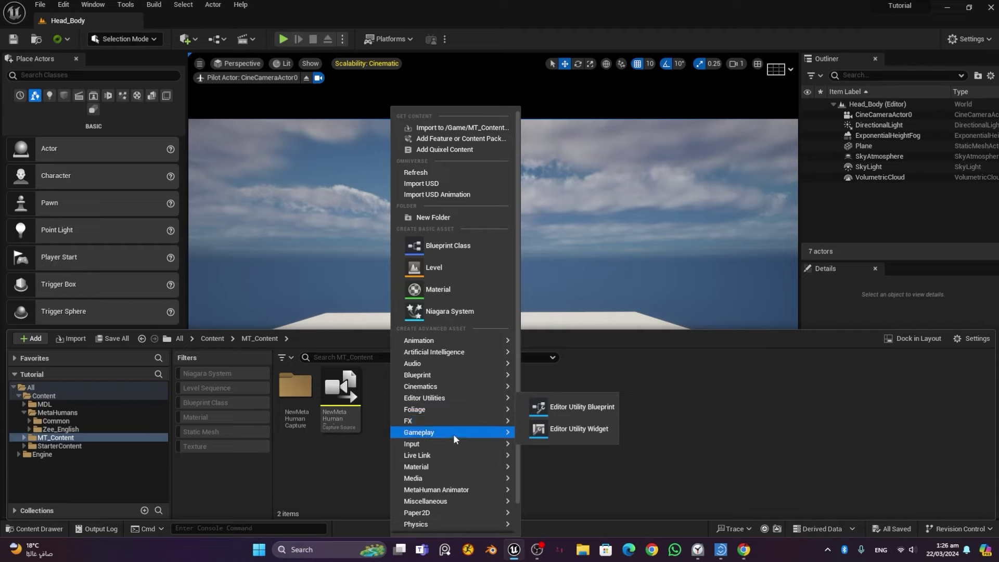
pyautogui.moveTo(466, 445)
pyautogui.moveTo(467, 494)
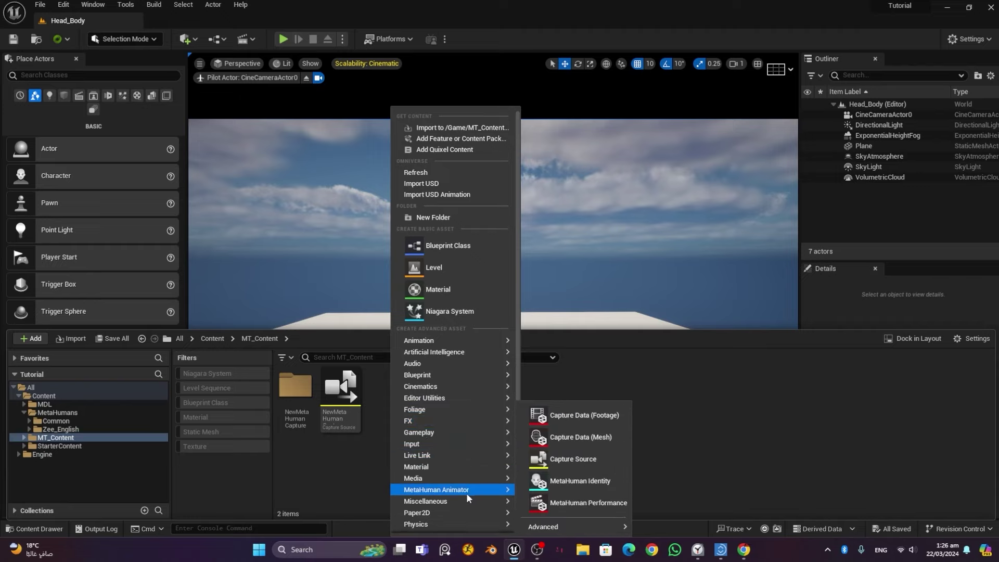
pyautogui.click(610, 479)
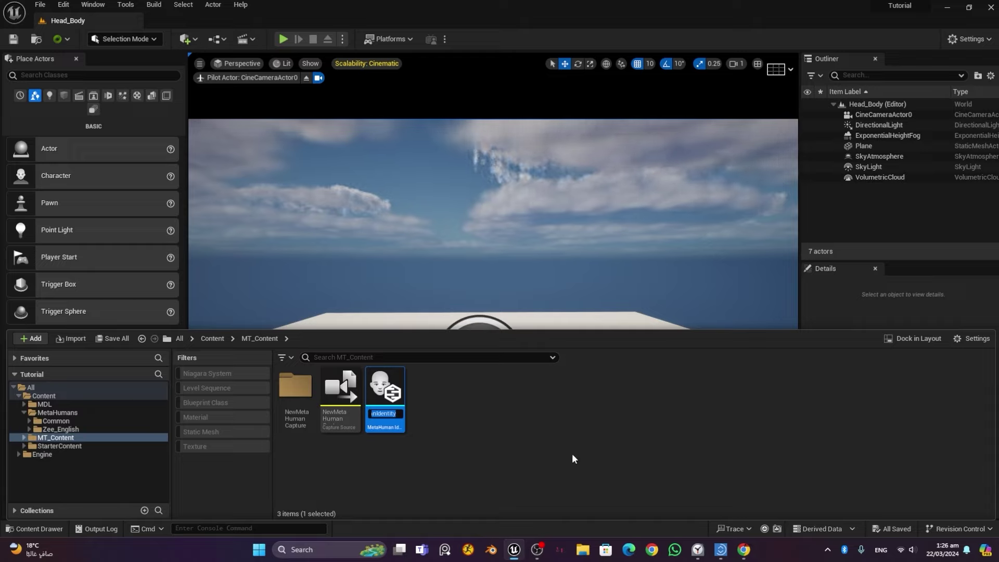
# Step: Name the identity Trial and open it for editing
pyautogui.write('Tryial')
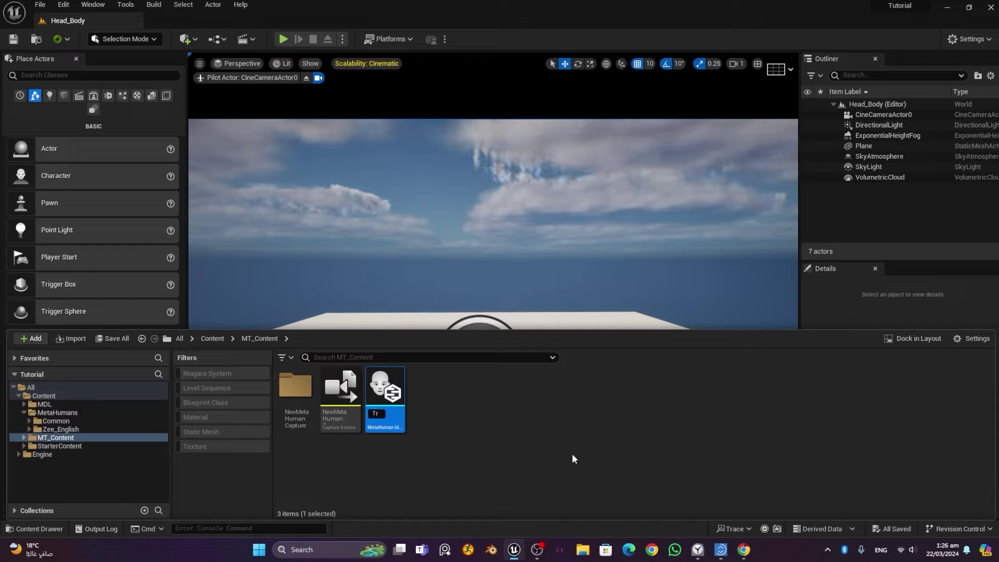
pyautogui.press('BackSpace')
pyautogui.press('BackSpace')
pyautogui.press('BackSpace')
pyautogui.press('BackSpace')
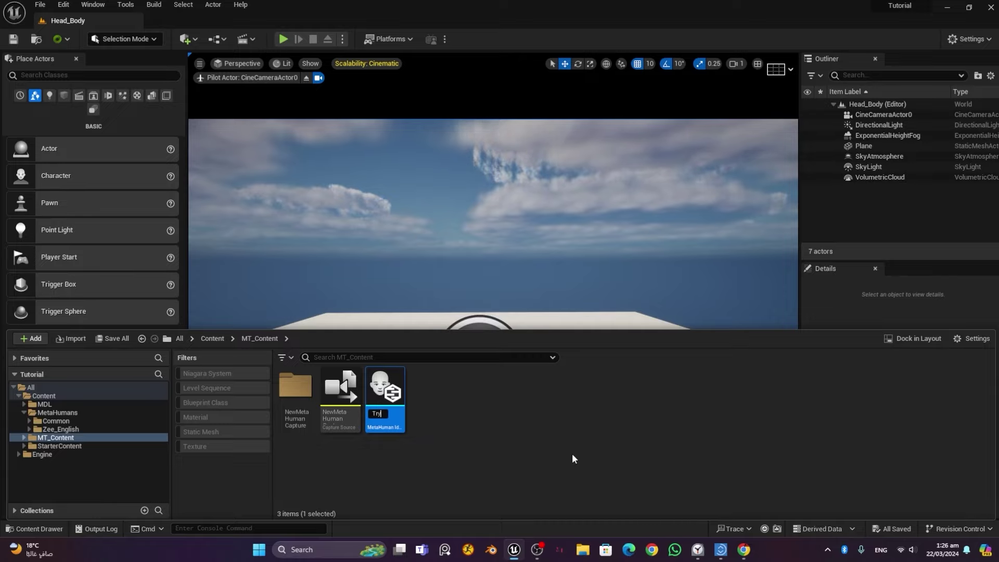
pyautogui.write('ial')
pyautogui.press('Return')
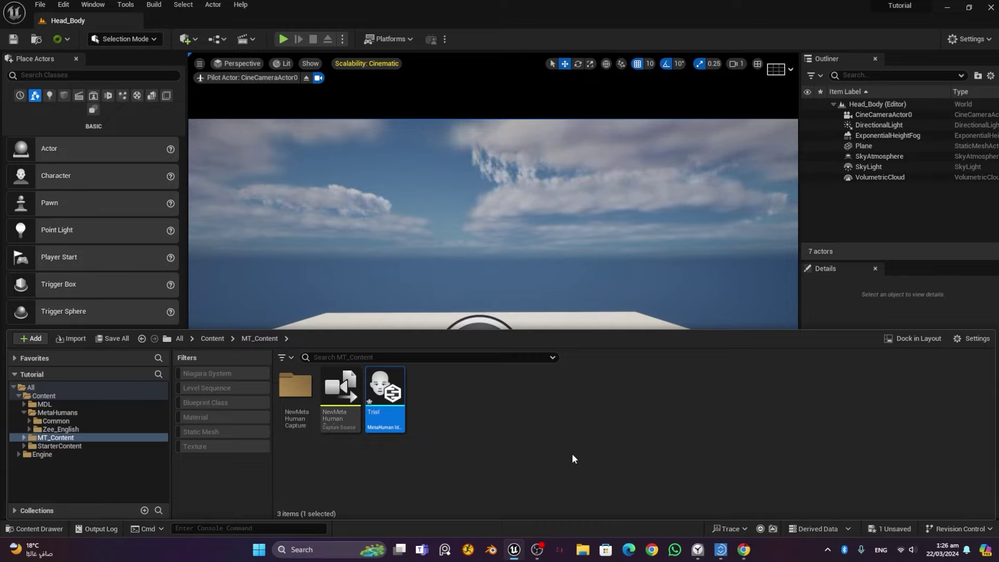
pyautogui.doubleClick(384, 393)
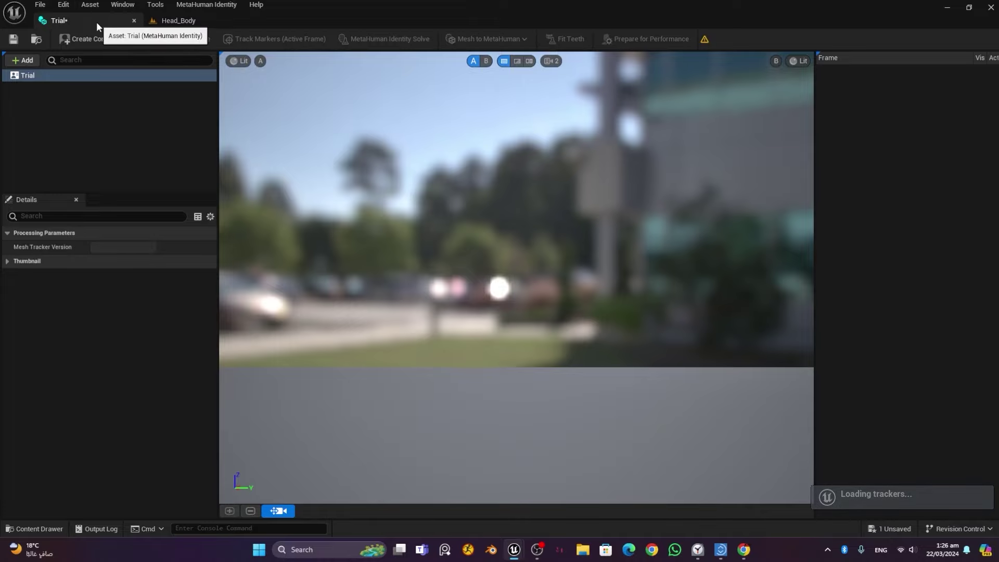
# Step: Create Trial's components from the tut_1 footage and scrub to a frontal frame
pyautogui.moveTo(96, 22); pyautogui.dragTo(224, 26)
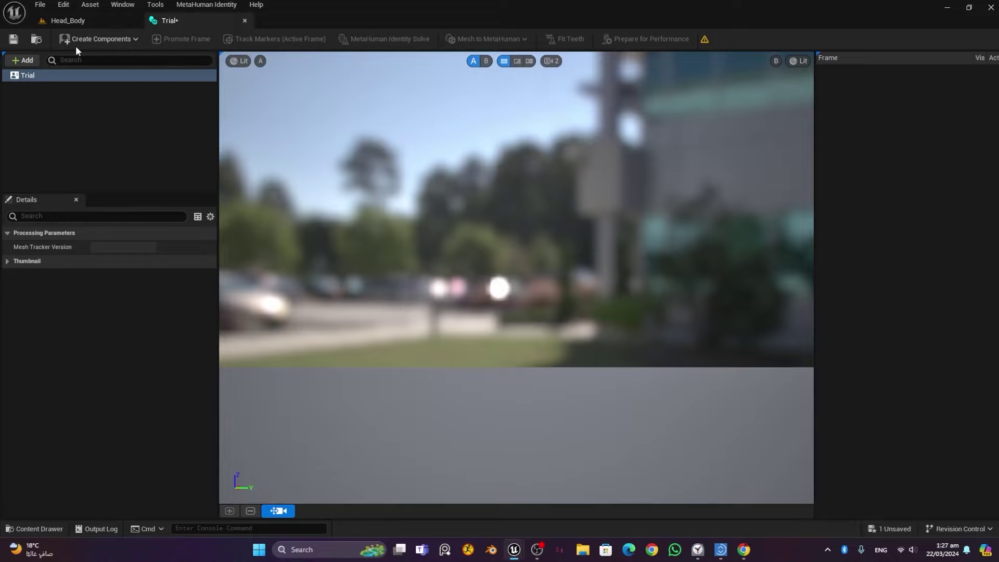
pyautogui.click(101, 42)
pyautogui.moveTo(109, 81)
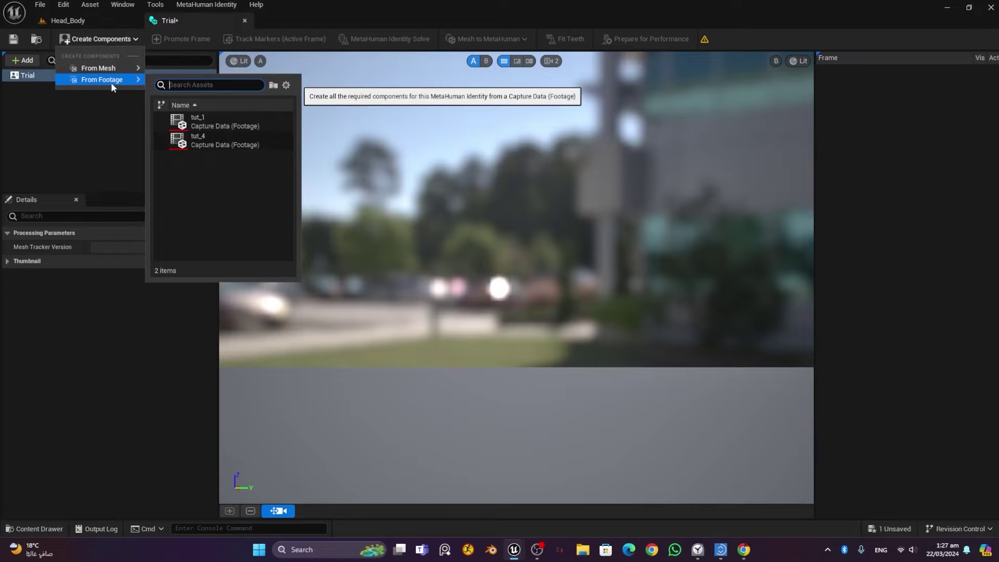
pyautogui.click(202, 122)
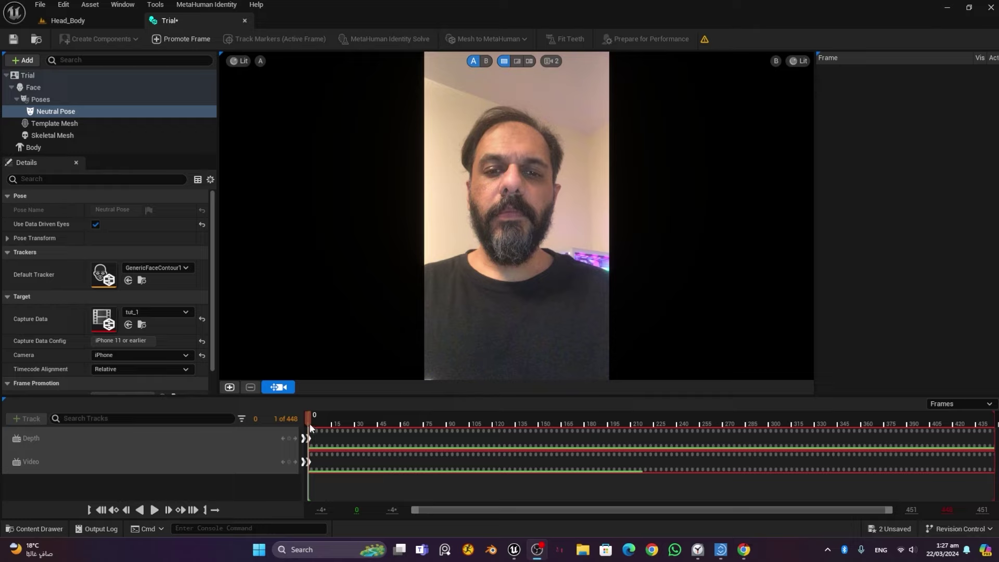
pyautogui.moveTo(308, 416); pyautogui.dragTo(424, 420)
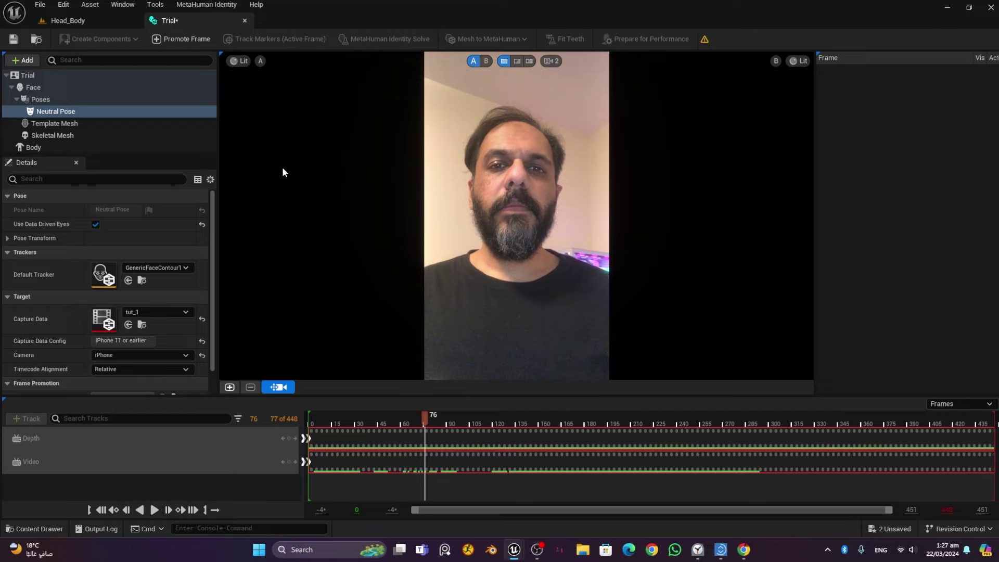
# Step: Promote the current frontal frame and confirm it as the front view
pyautogui.click(184, 36)
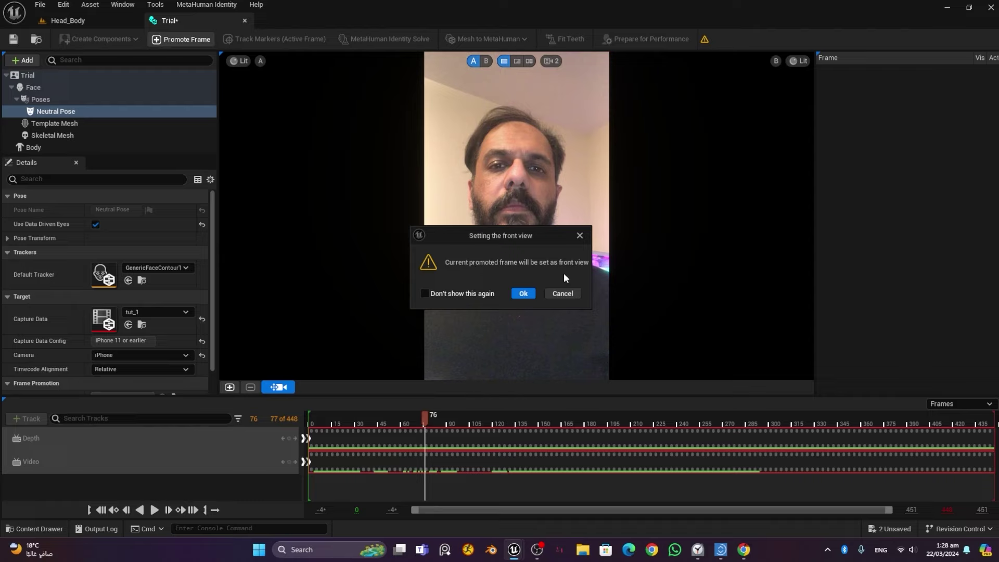
pyautogui.click(525, 292)
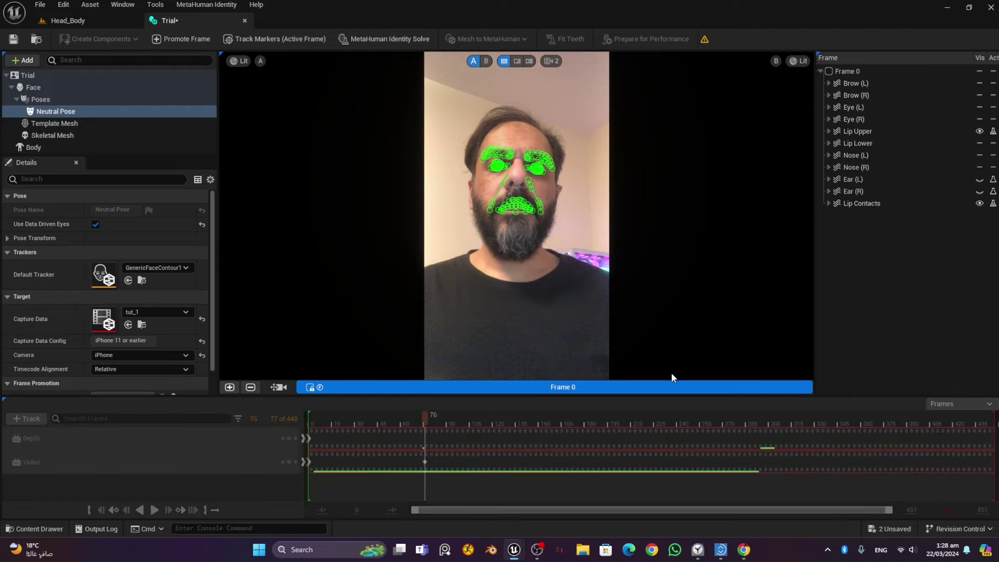
pyautogui.rightClick(559, 388)
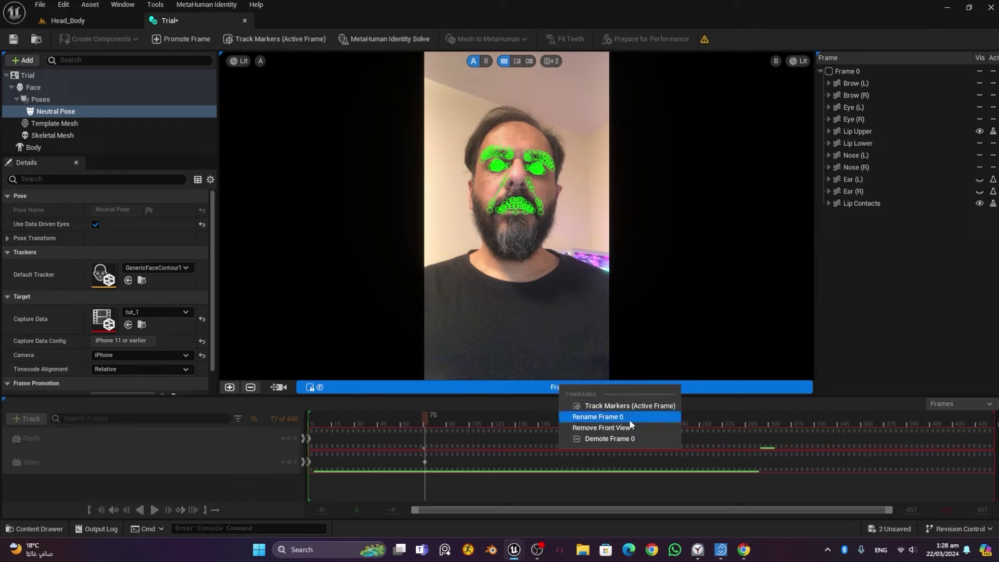
# Step: Rename the promoted frame to Front, track its markers, and switch to Free Roaming camera
pyautogui.click(643, 420)
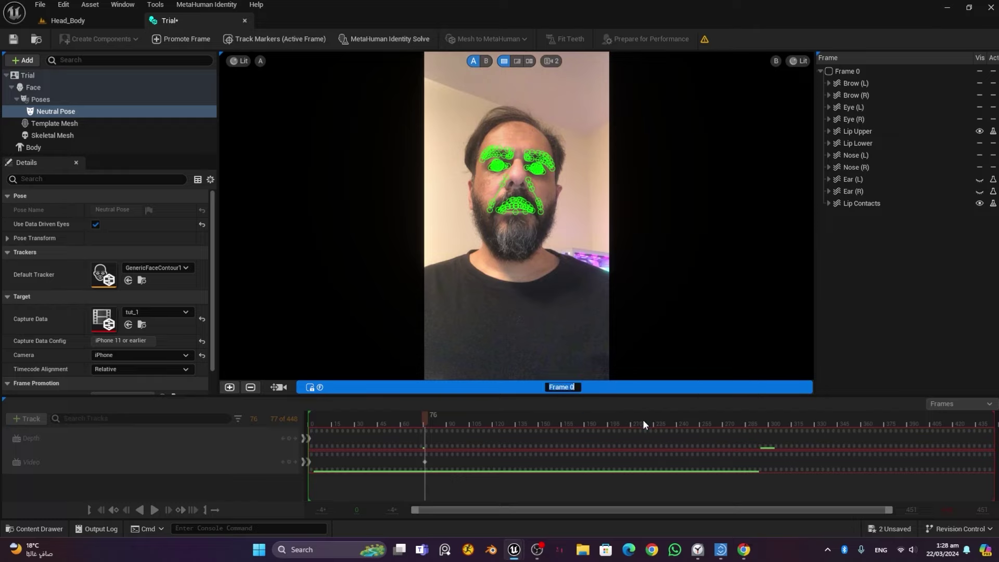
pyautogui.write('Front')
pyautogui.press('Return')
pyautogui.click(285, 39)
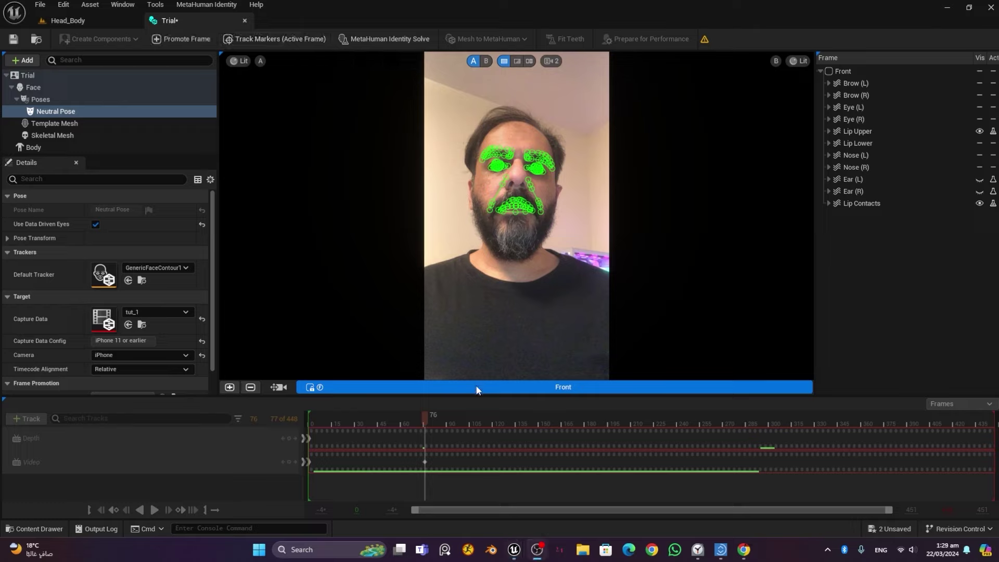
pyautogui.click(278, 387)
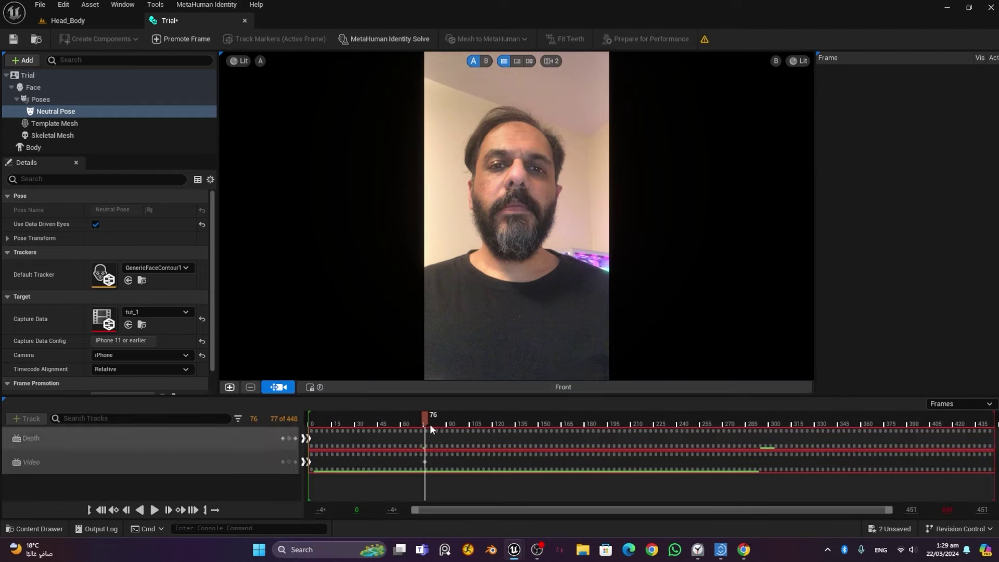
# Step: Promote a head-turned frame and name it Left
pyautogui.moveTo(426, 420); pyautogui.dragTo(478, 430)
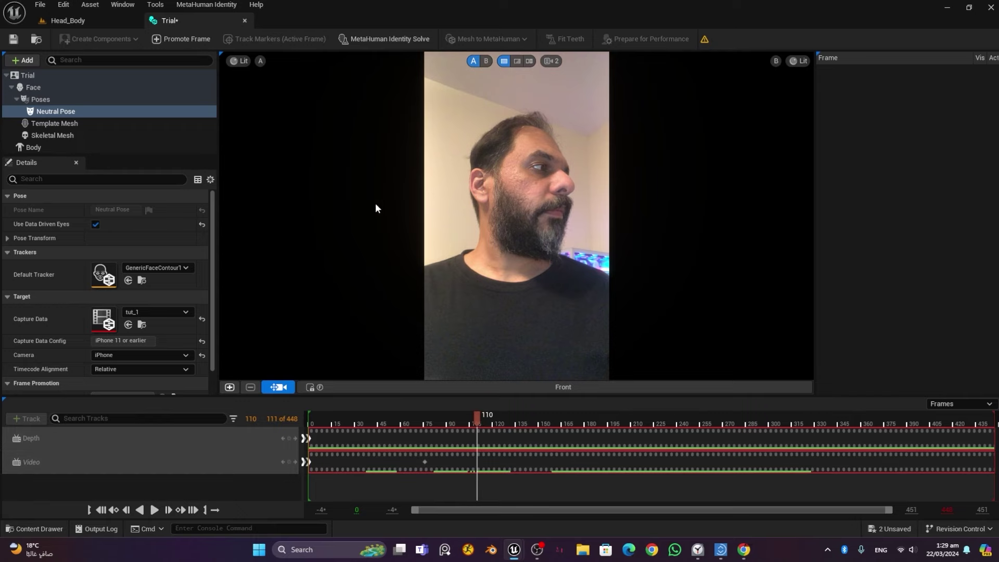
pyautogui.click(185, 40)
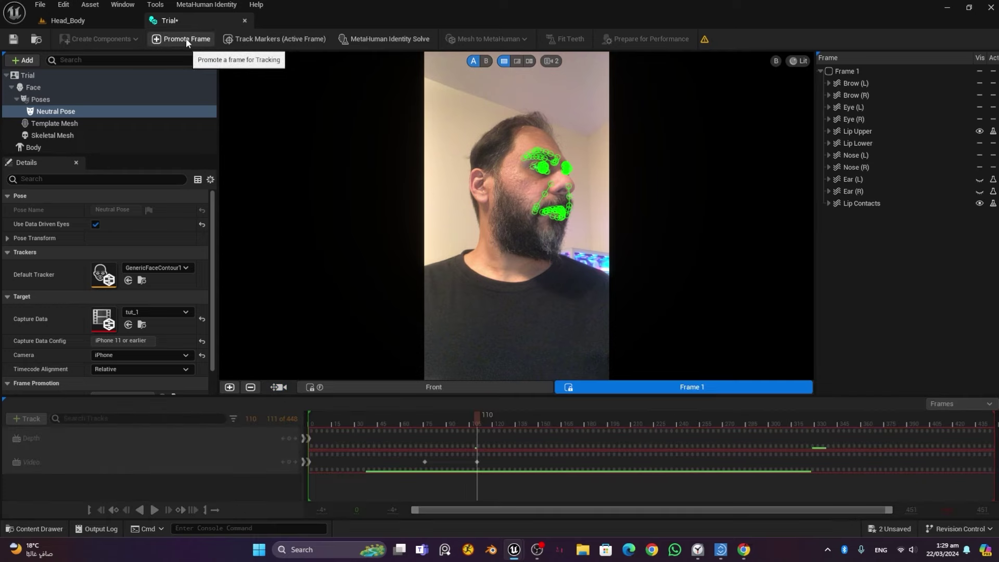
pyautogui.rightClick(690, 388)
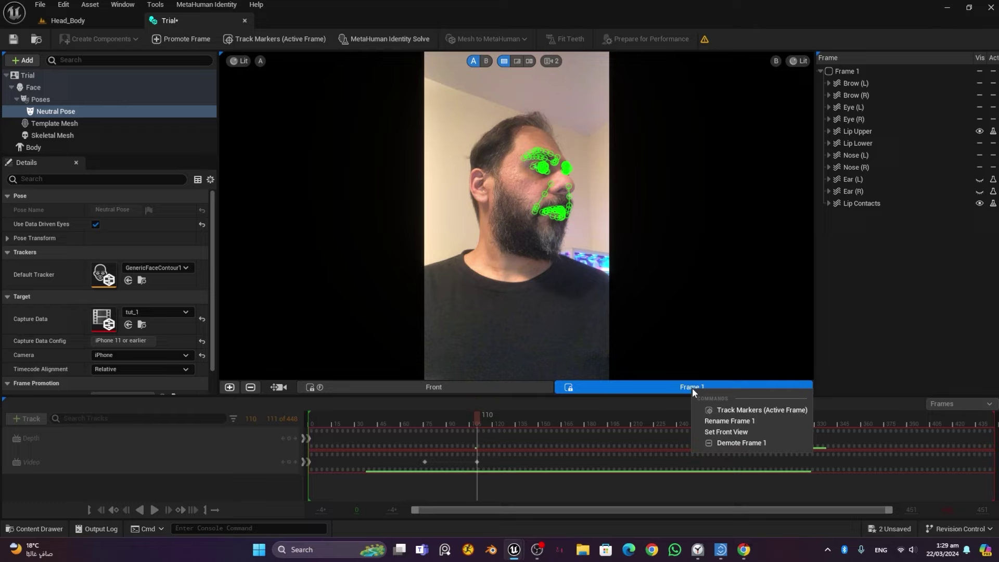
pyautogui.click(752, 421)
pyautogui.write('Left')
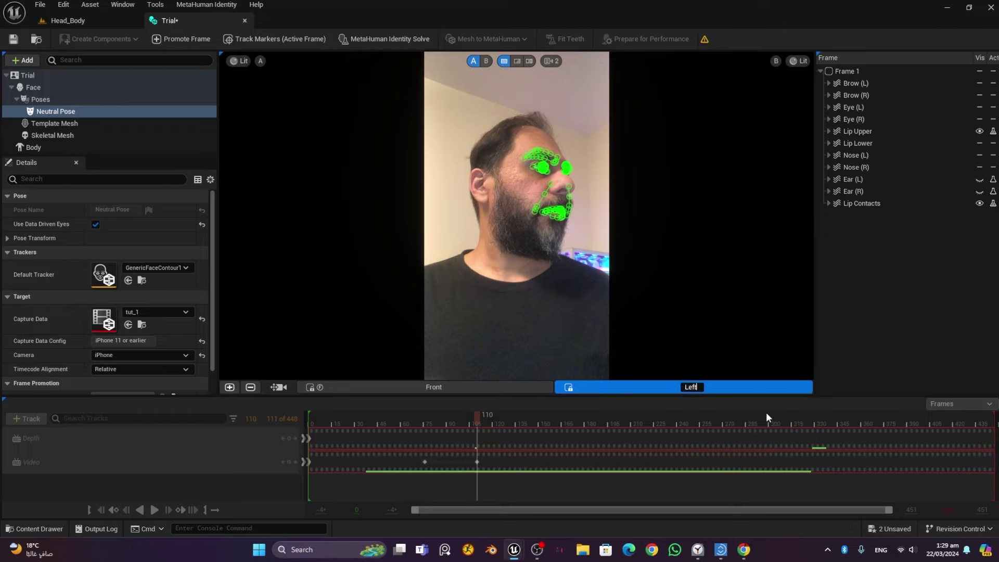
pyautogui.press('Return')
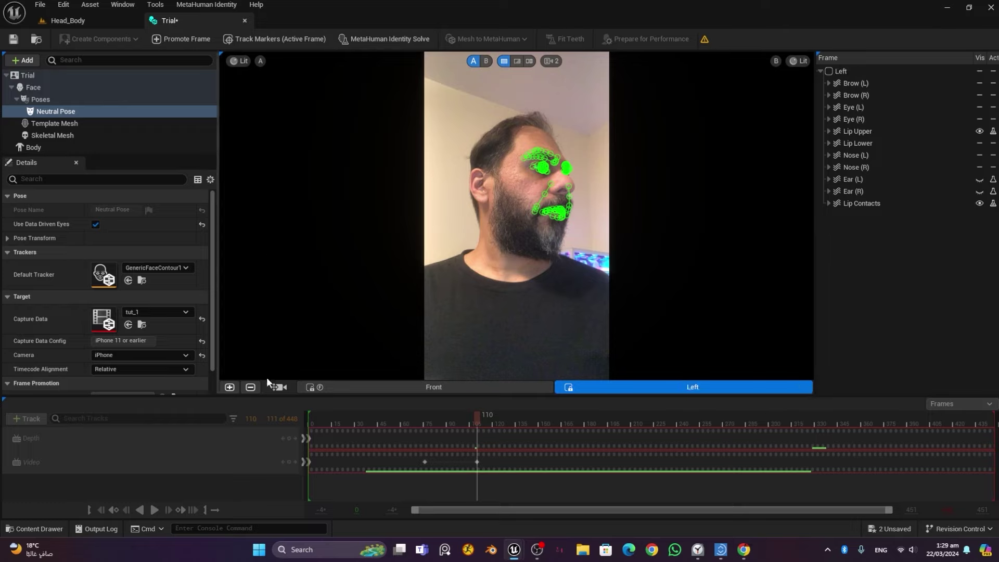
pyautogui.click(276, 387)
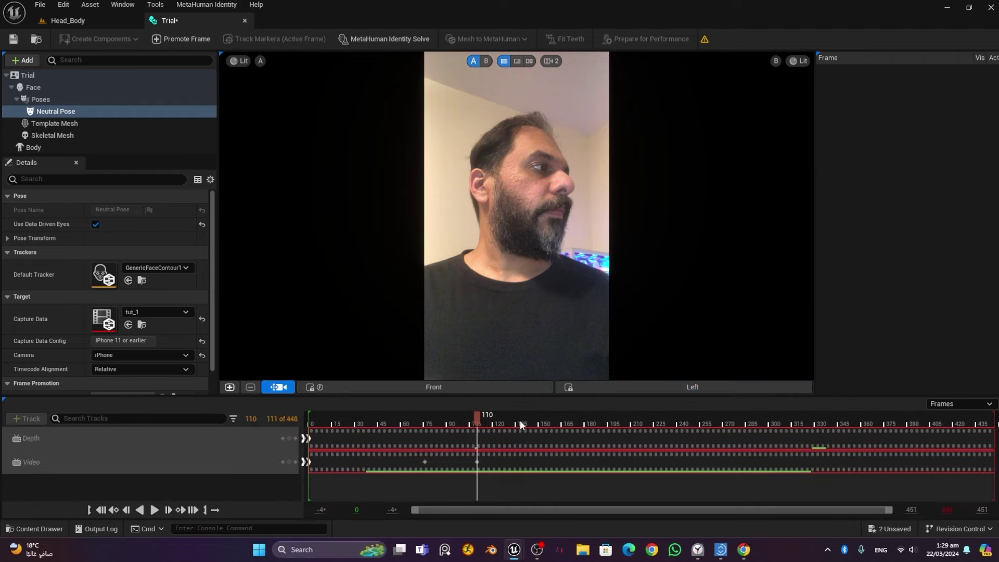
# Step: Promote a frame with the head turned the other way and name it Right
pyautogui.moveTo(480, 420); pyautogui.dragTo(662, 423)
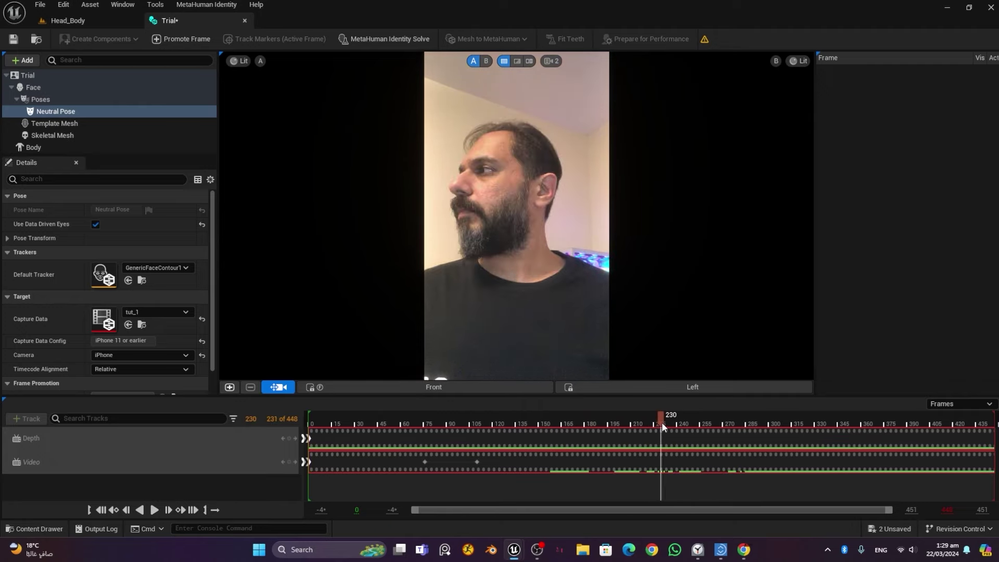
pyautogui.click(175, 39)
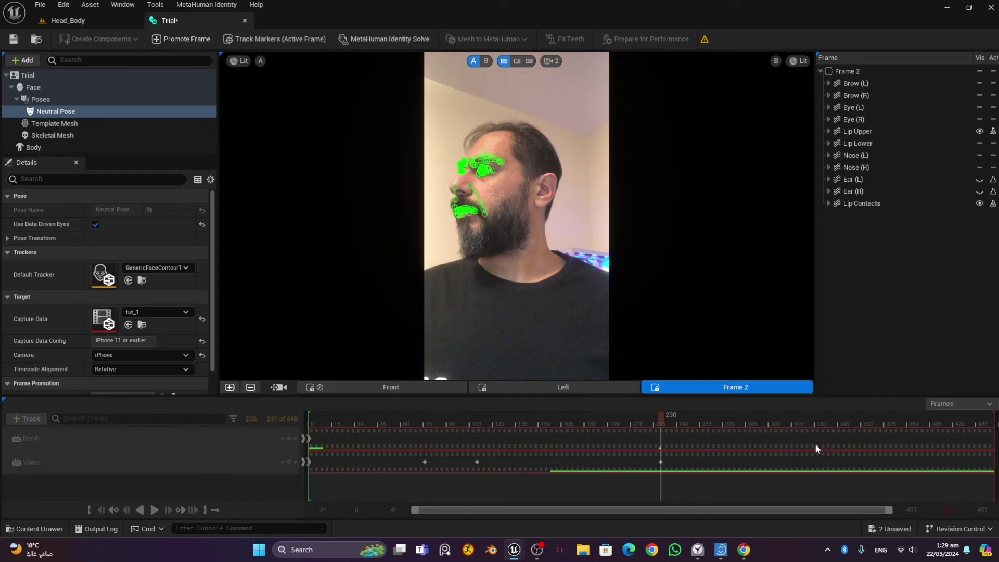
pyautogui.rightClick(734, 386)
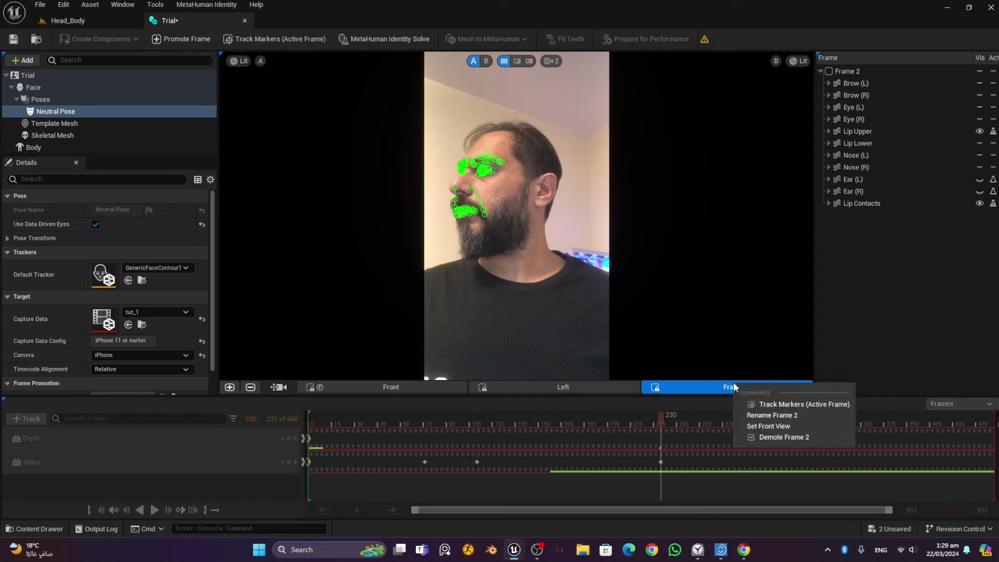
pyautogui.click(798, 416)
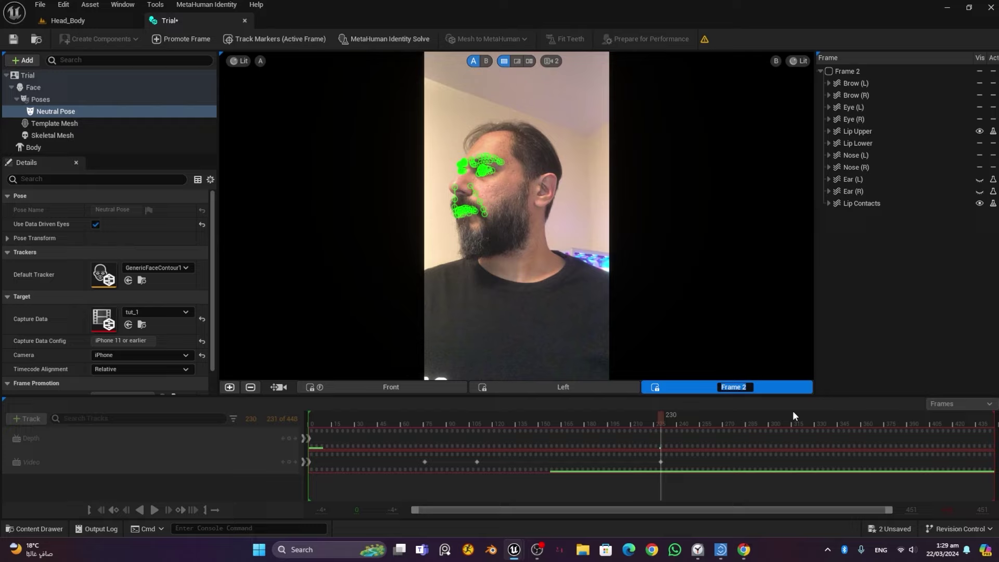
pyautogui.write('Right')
pyautogui.press('Return')
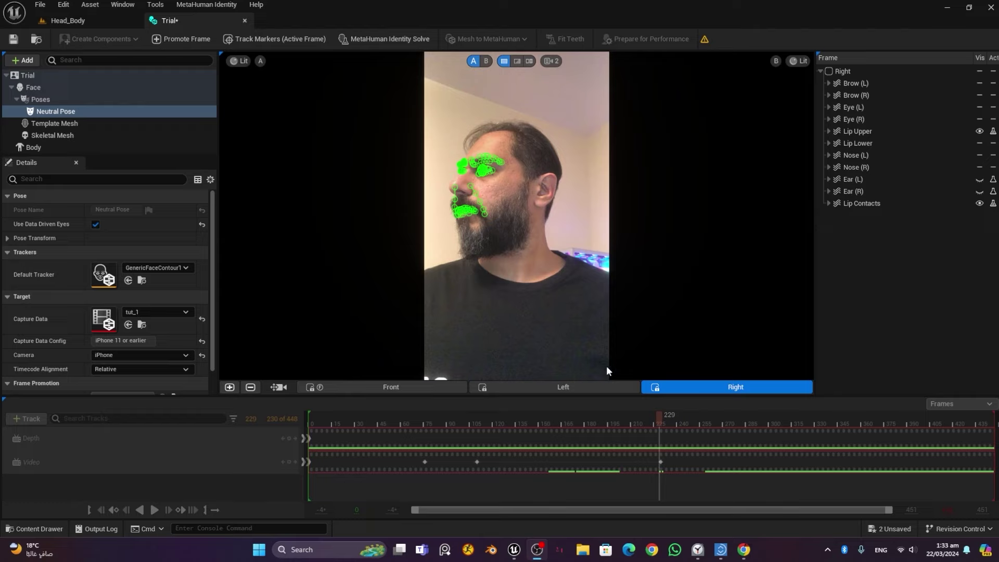
# Step: Give the Trial identity's Body the third body type thumbnail
pyautogui.click(272, 387)
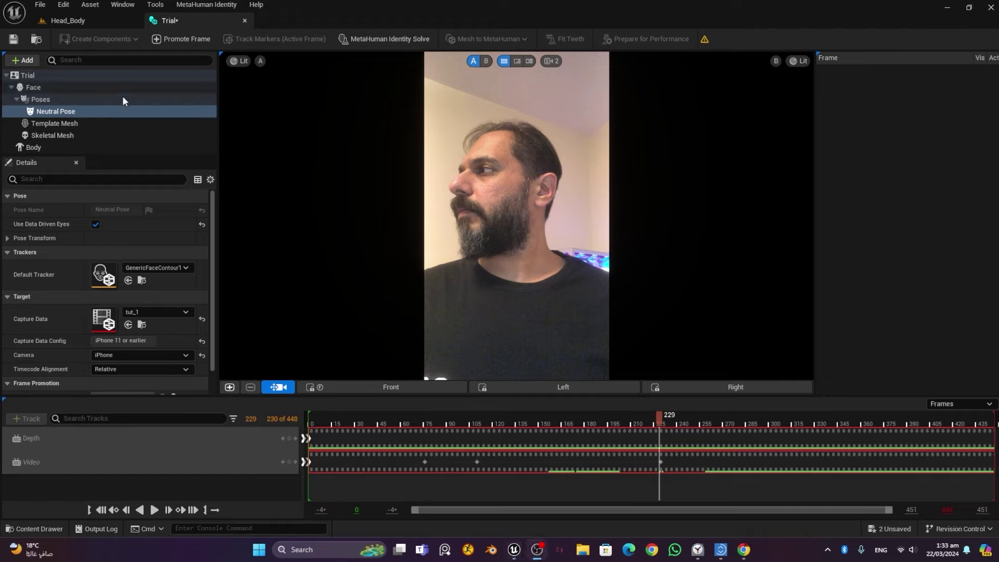
pyautogui.click(74, 145)
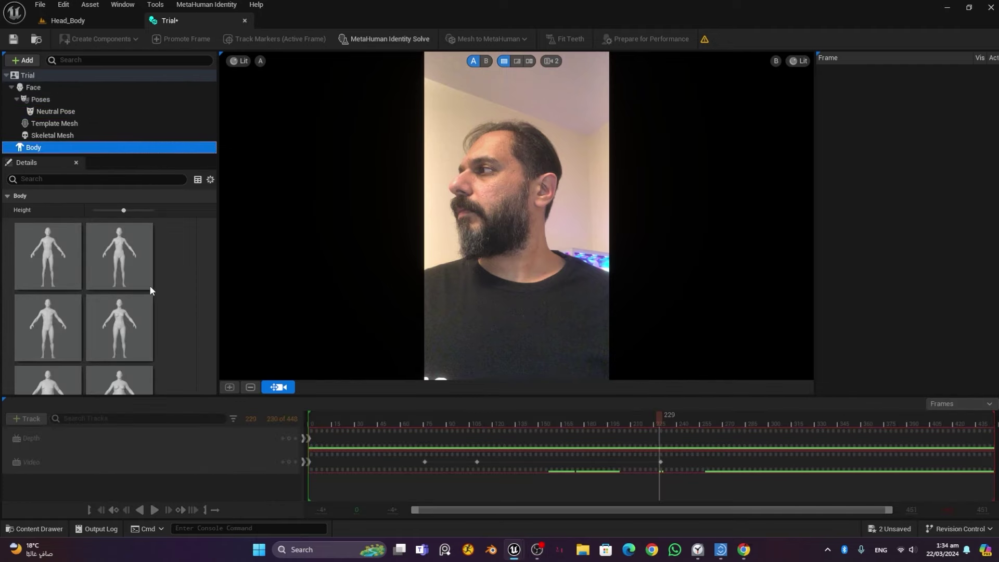
pyautogui.click(45, 329)
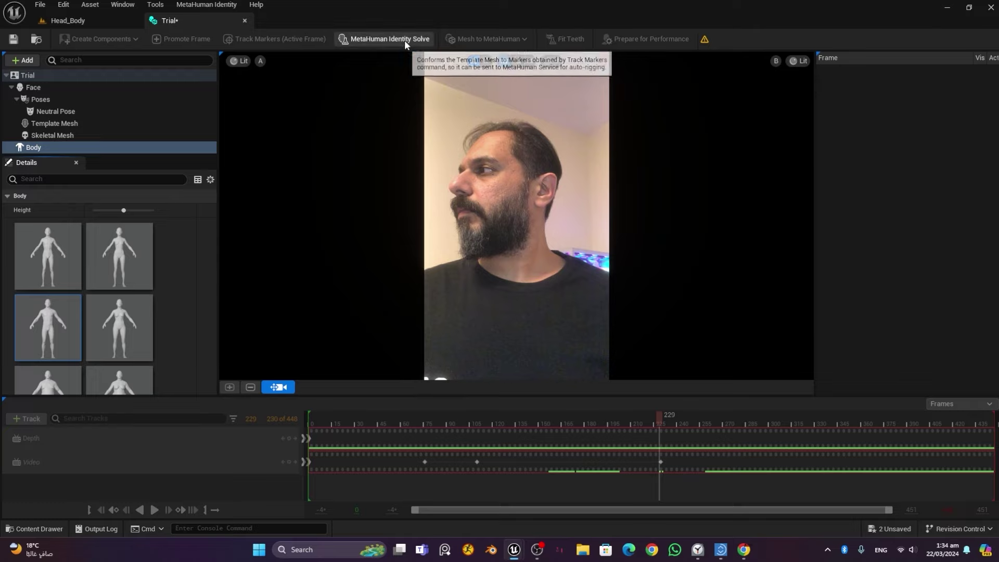
# Step: Solve the identity and auto-rig it as Skeletal Mesh + Full MetaHuman
pyautogui.click(405, 39)
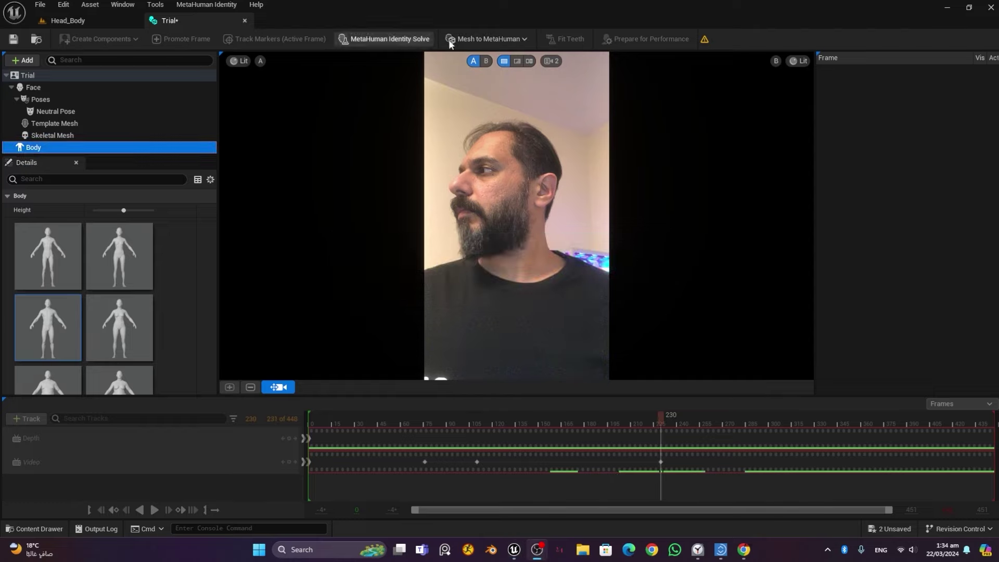
pyautogui.click(479, 41)
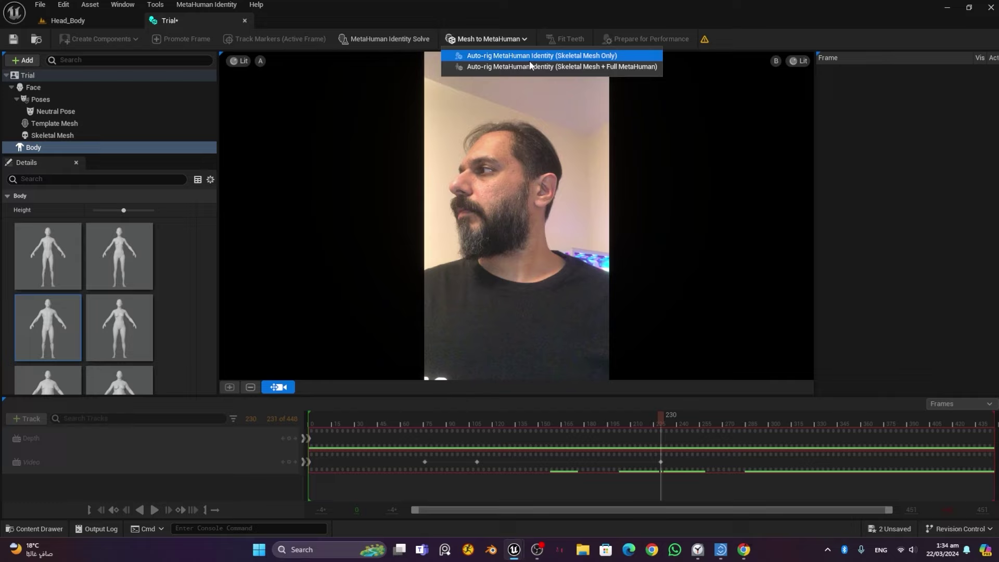
pyautogui.click(613, 67)
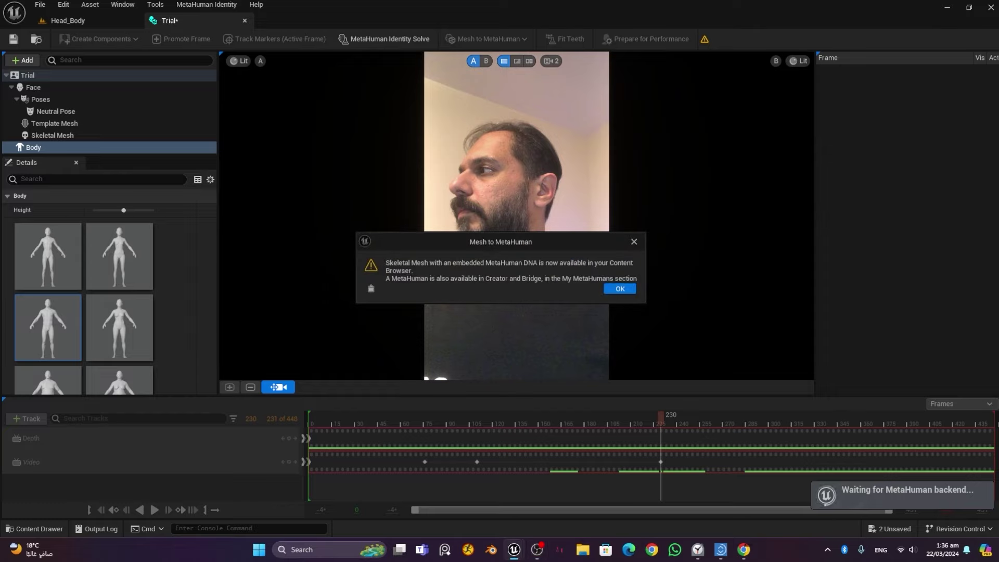
pyautogui.click(619, 289)
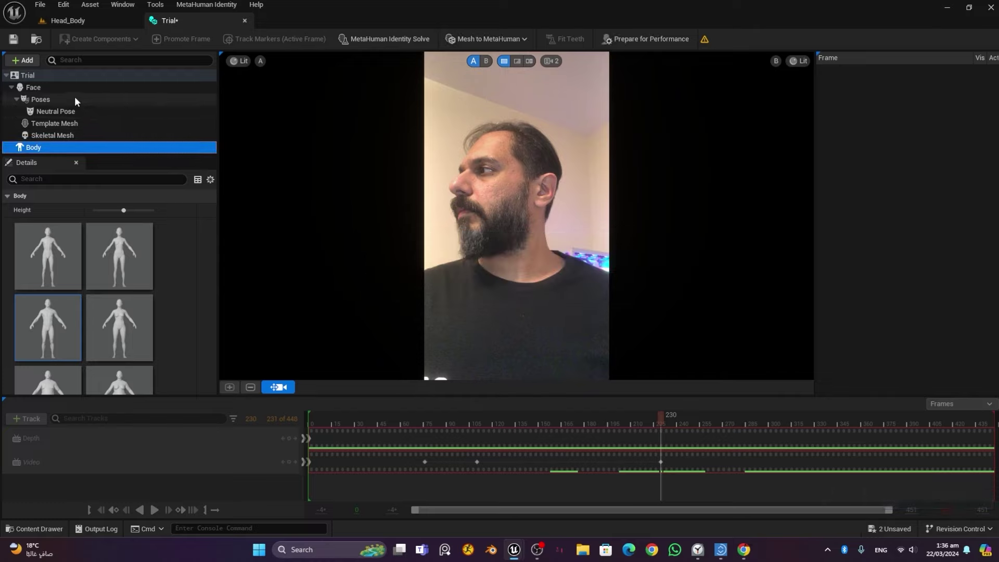
# Step: Add a Teeth Pose to the Face and scrub the footage to smiling frame 309
pyautogui.click(58, 87)
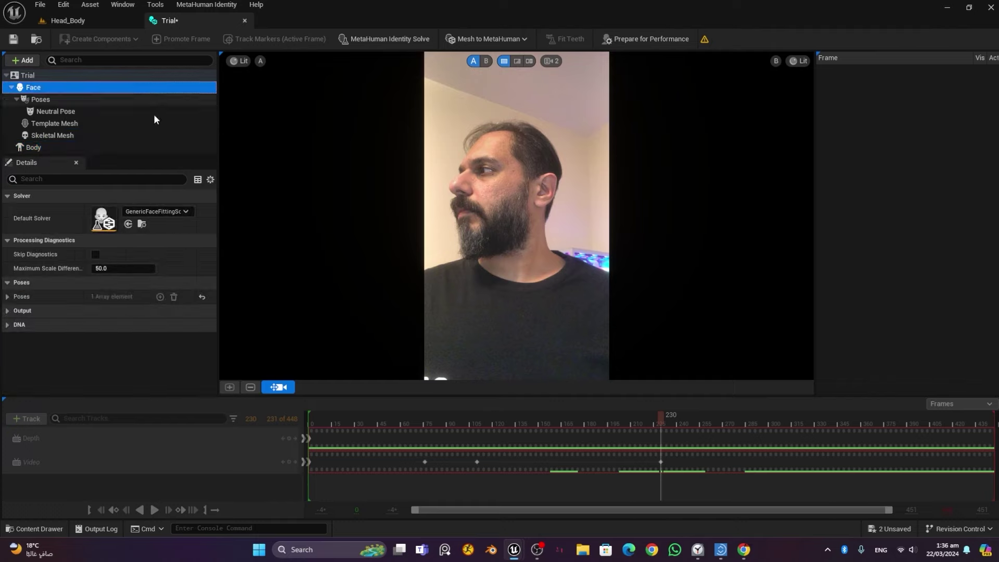
pyautogui.click(28, 60)
pyautogui.moveTo(43, 100)
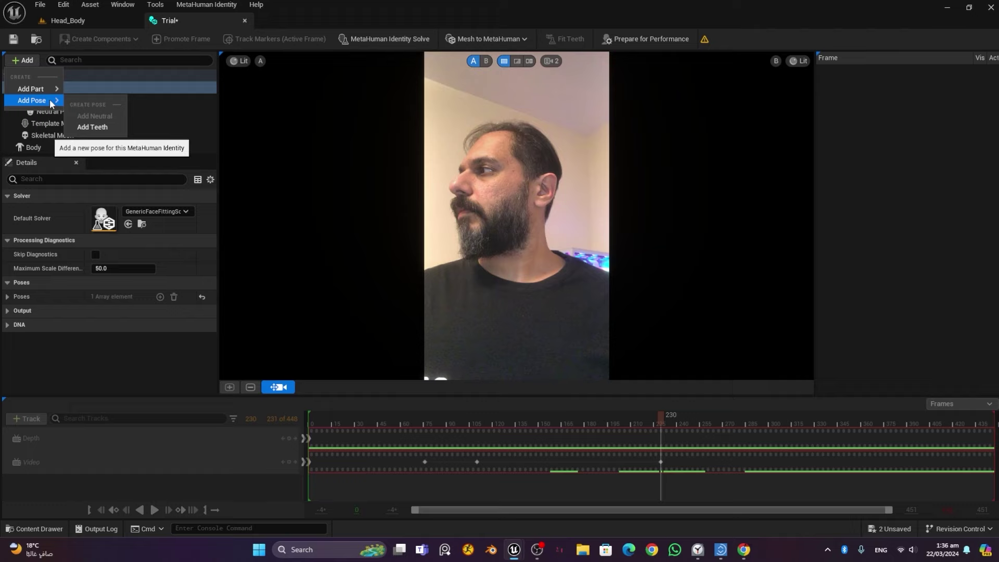
pyautogui.click(87, 128)
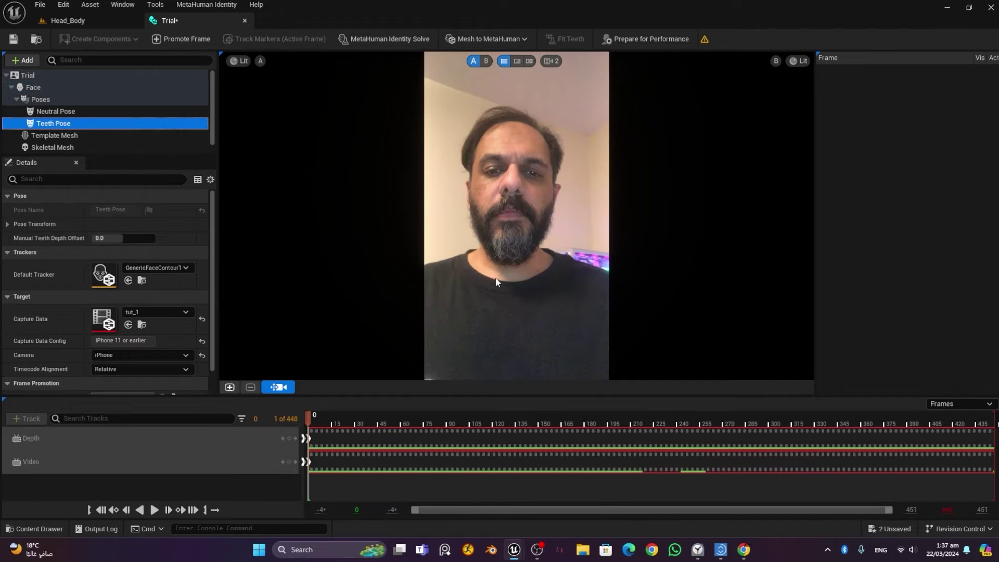
pyautogui.moveTo(306, 418); pyautogui.dragTo(783, 423)
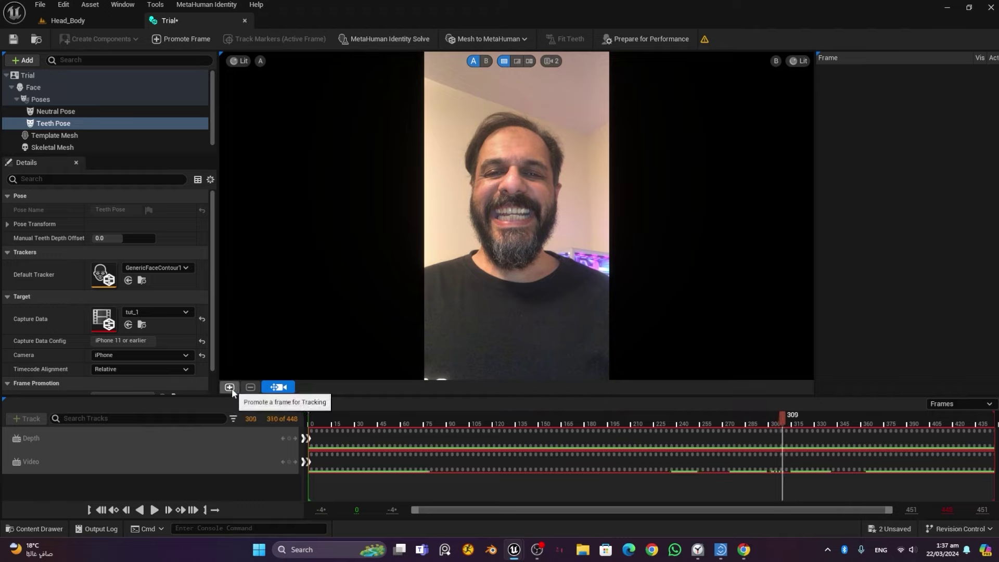
# Step: Promote frame 309 as the front view, check its trackers, and fit the teeth
pyautogui.click(201, 39)
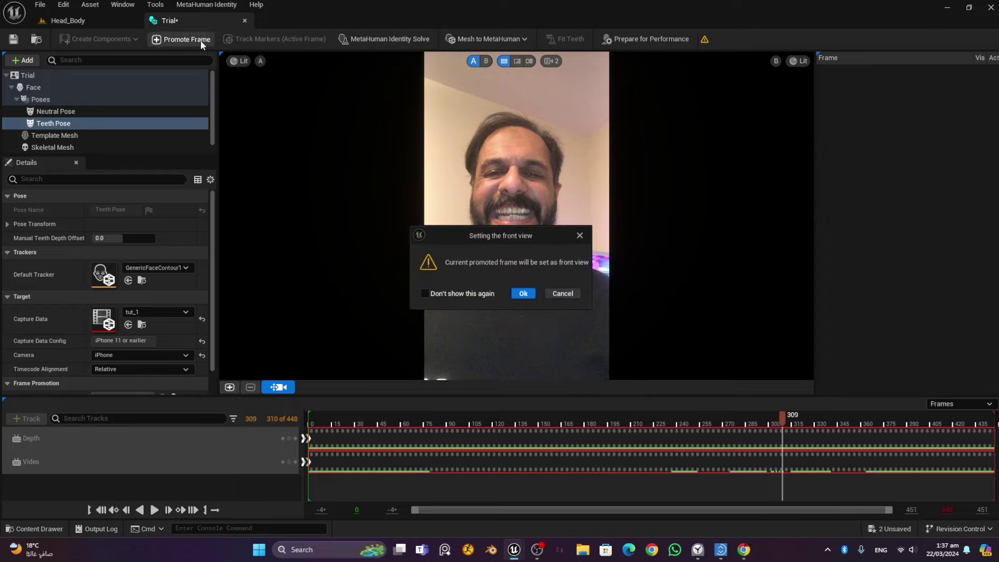
pyautogui.click(523, 293)
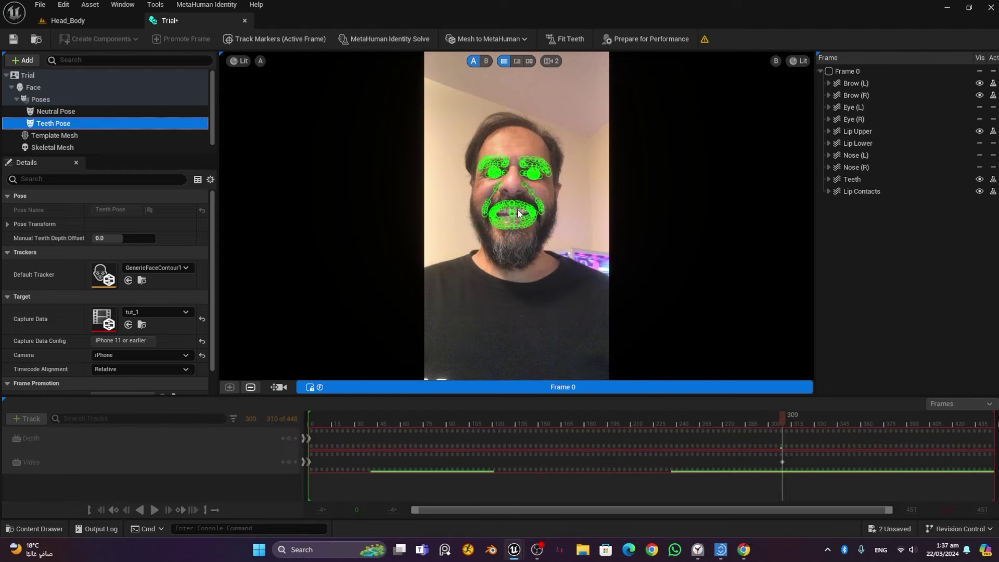
pyautogui.scroll(10, 513, 213)
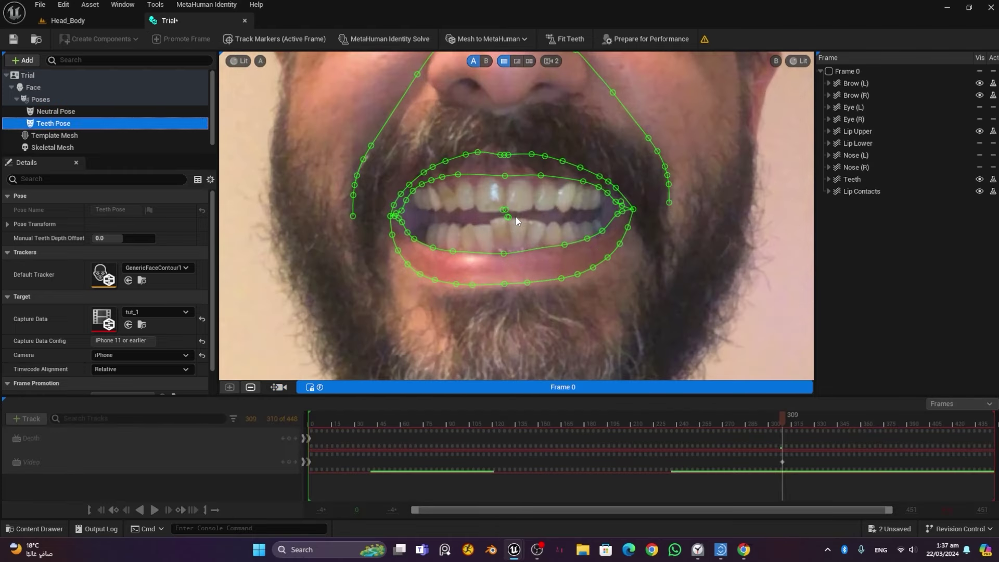
pyautogui.scroll(2, 516, 217)
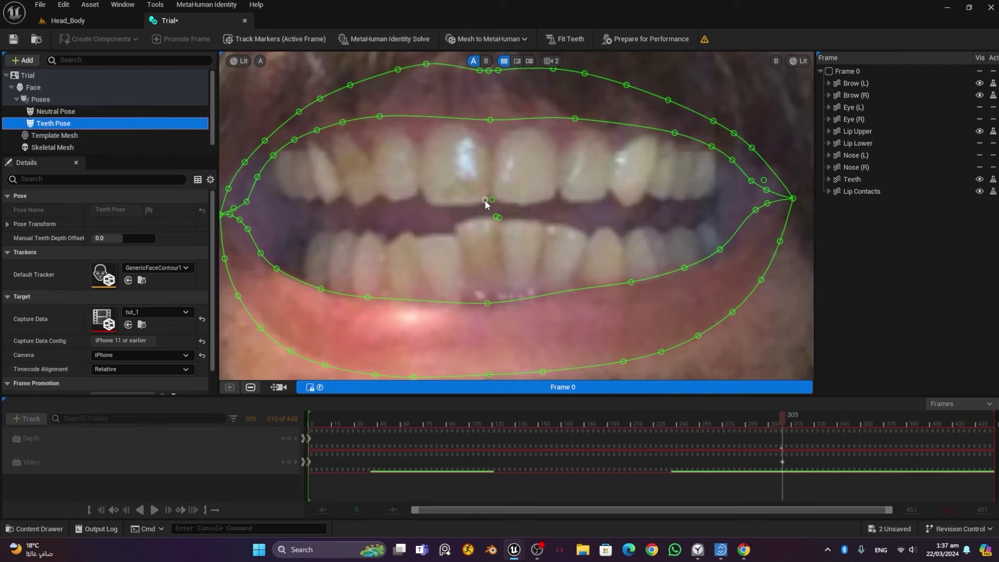
pyautogui.scroll(-12, 504, 217)
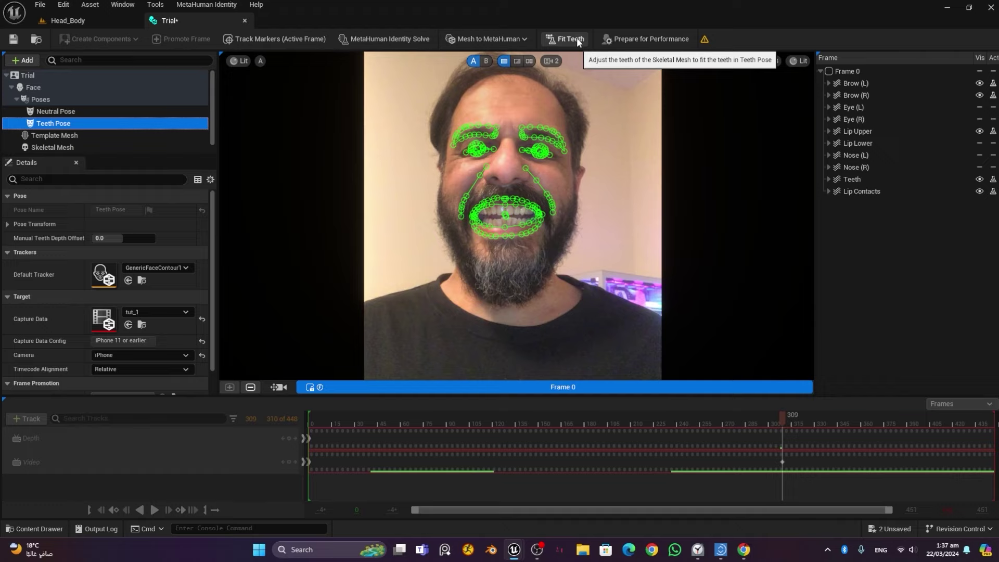
pyautogui.click(577, 39)
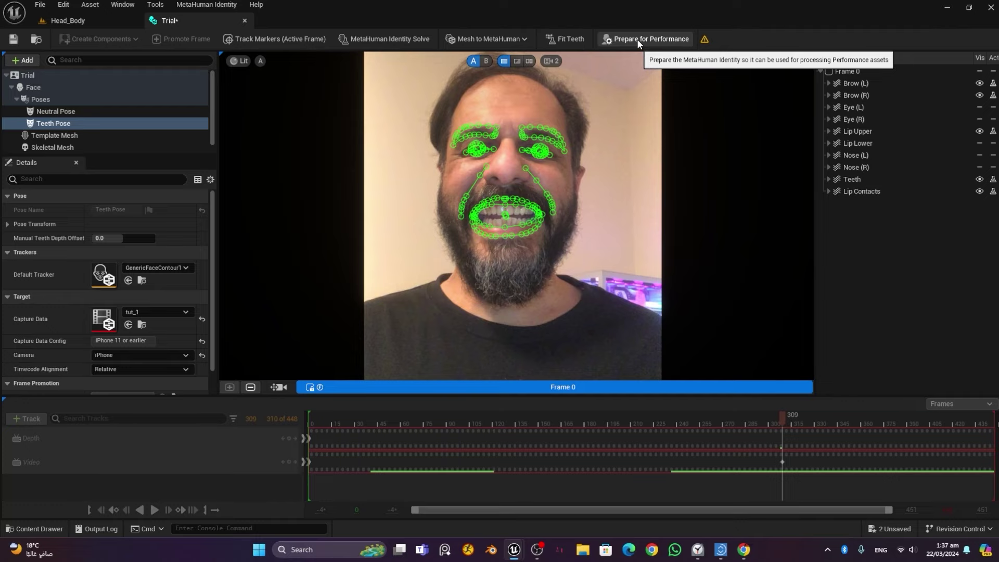
# Step: Prepare the Trial identity for performance, save it, and close its editor
pyautogui.click(636, 39)
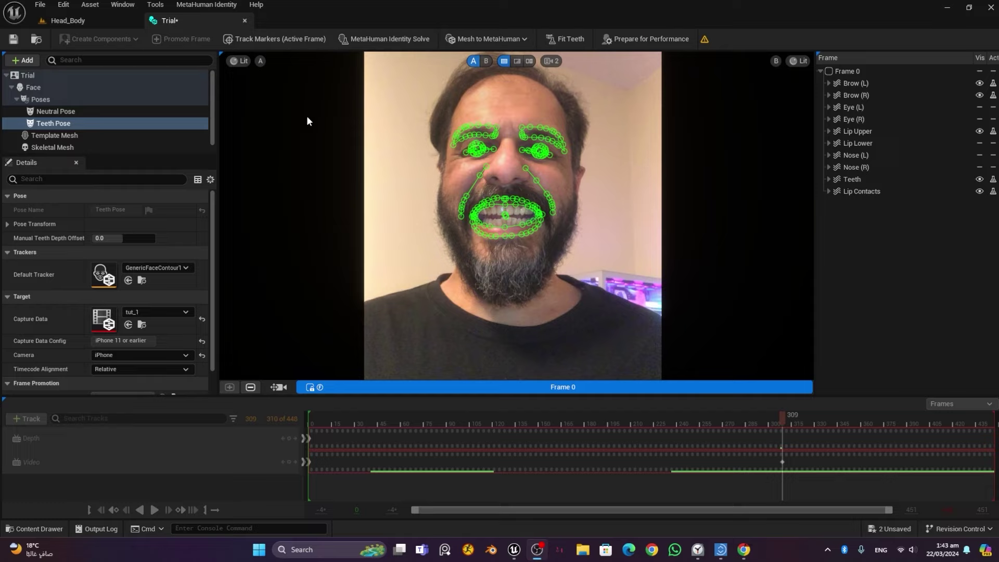
pyautogui.click(40, 4)
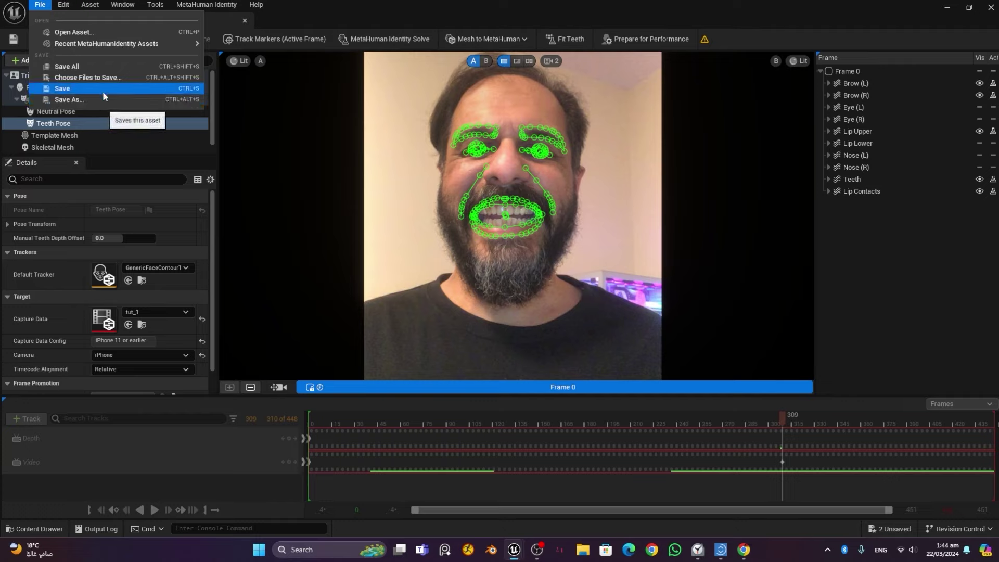
pyautogui.click(102, 89)
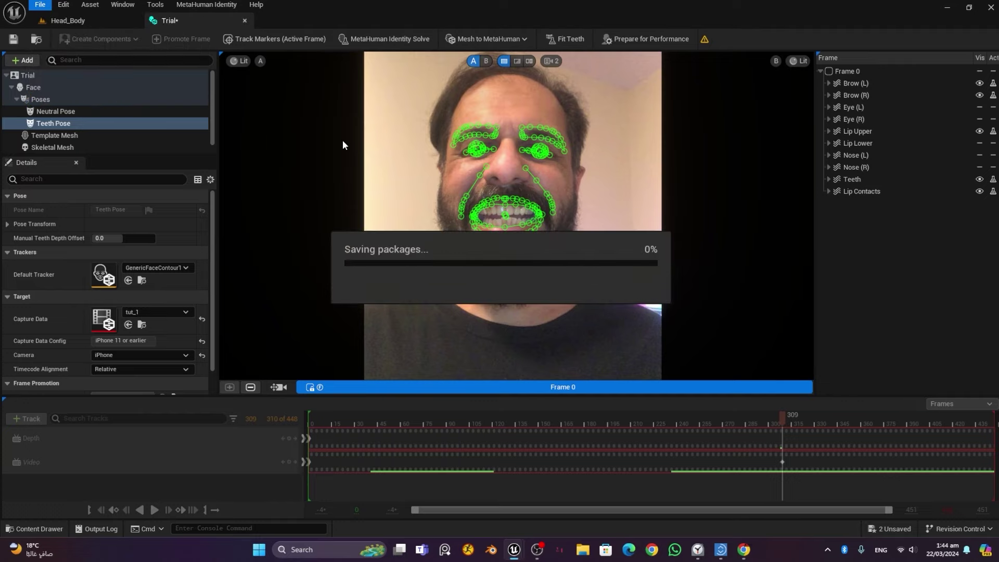
pyautogui.click(244, 20)
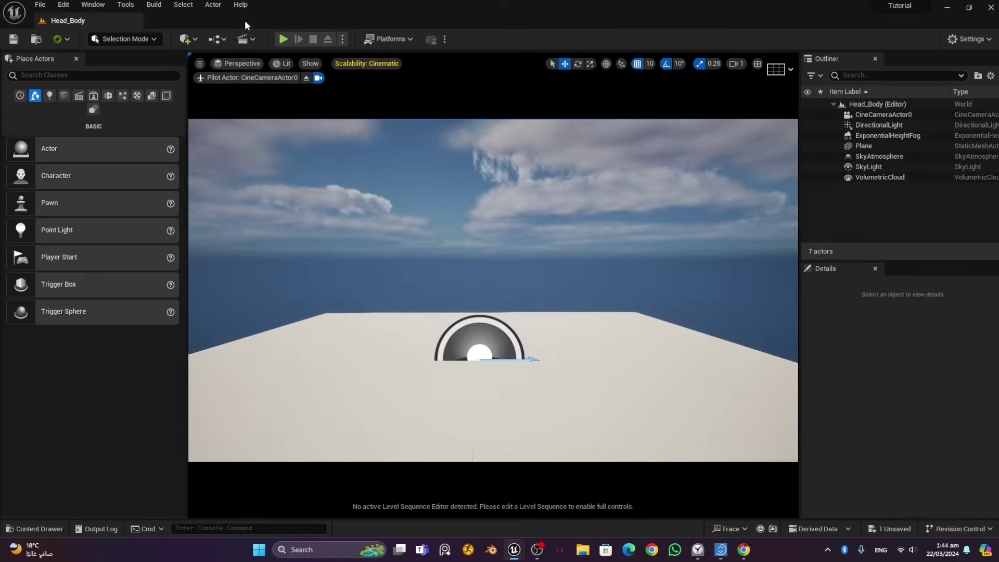
# Step: Save all assets, then create MetaHuman Performance 'Trial_Performance' in MT_Content and open it
pyautogui.click(45, 528)
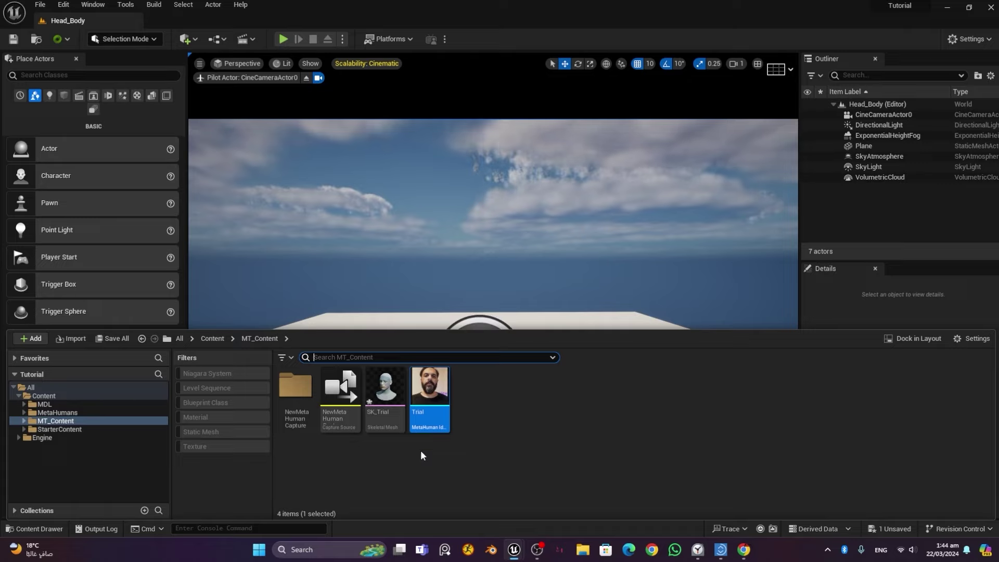
pyautogui.hotkey('ctrl', 's')
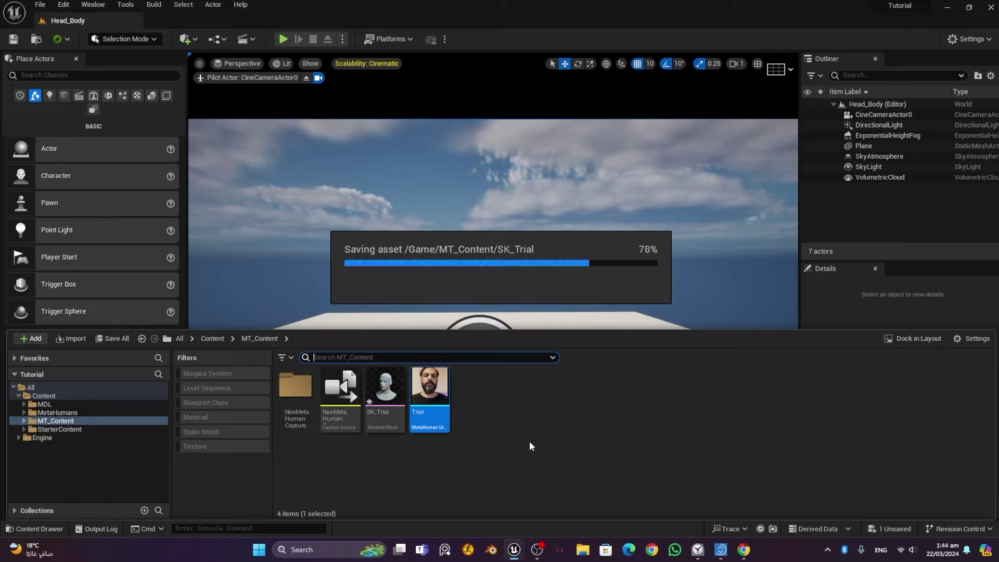
pyautogui.rightClick(461, 391)
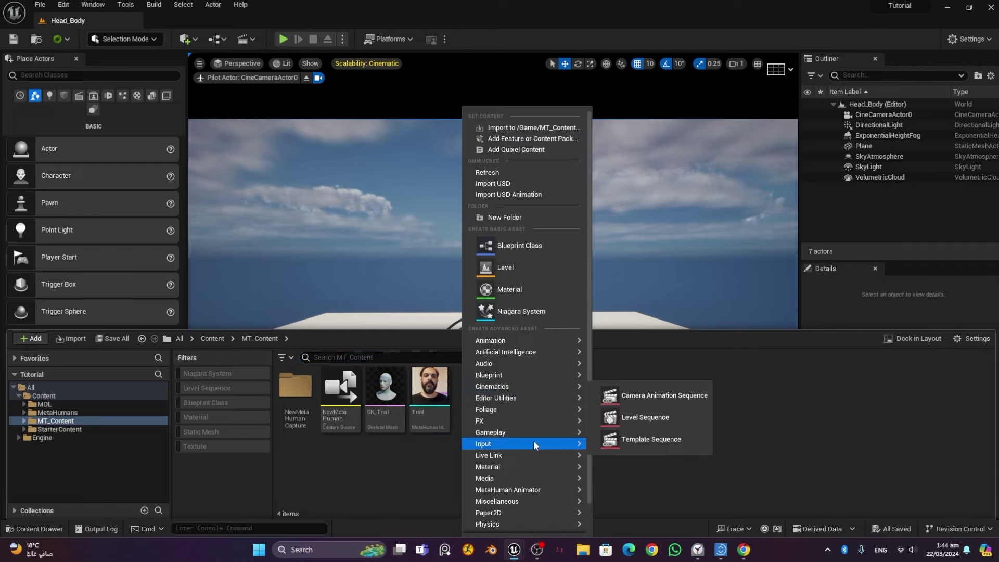
pyautogui.moveTo(536, 481)
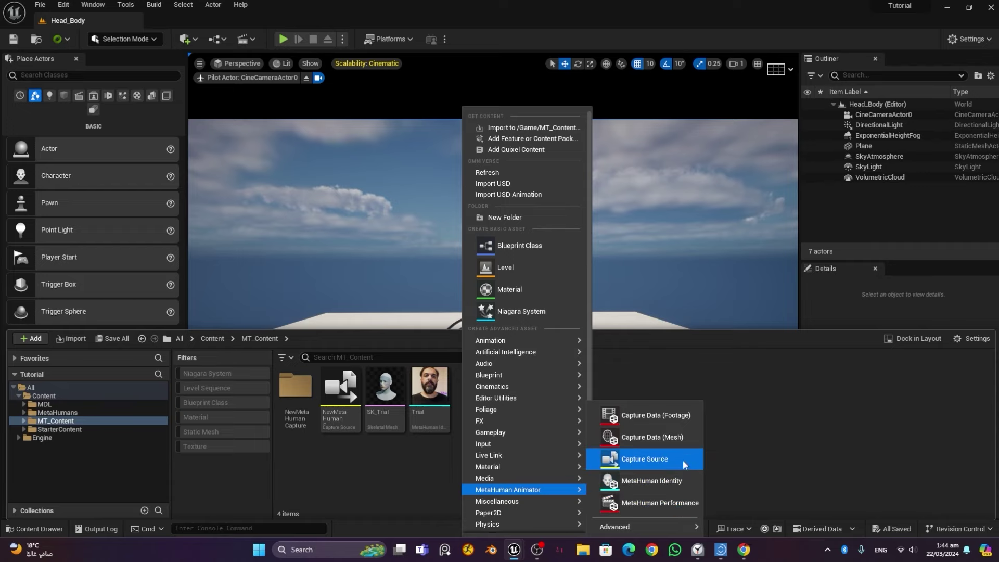
pyautogui.click(675, 503)
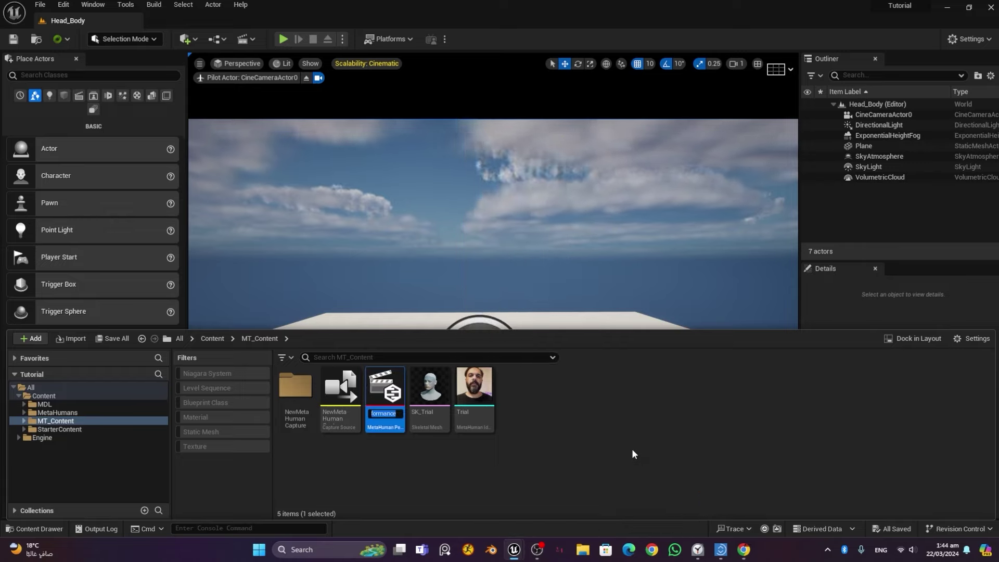
pyautogui.write('Trial_P')
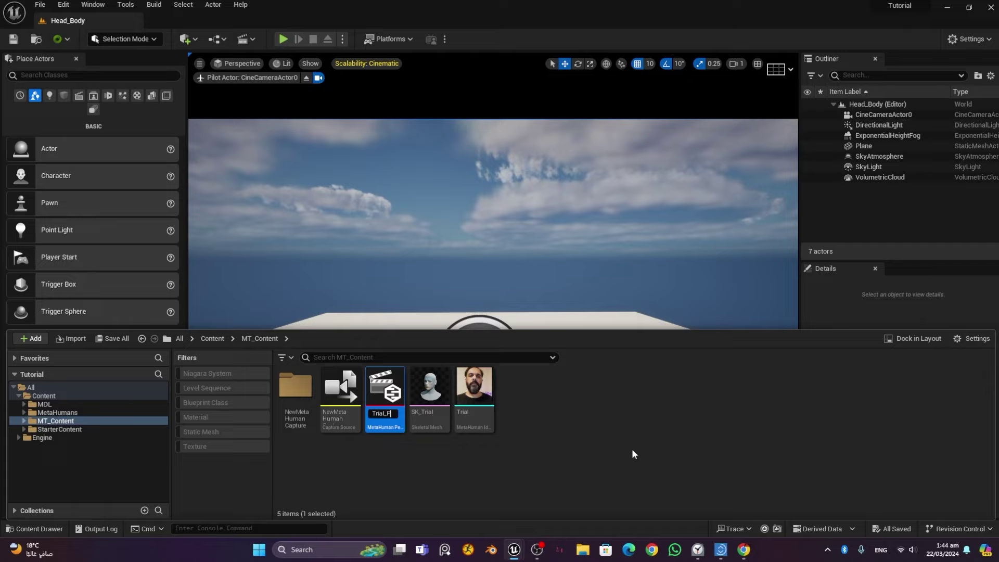
pyautogui.write('erfor')
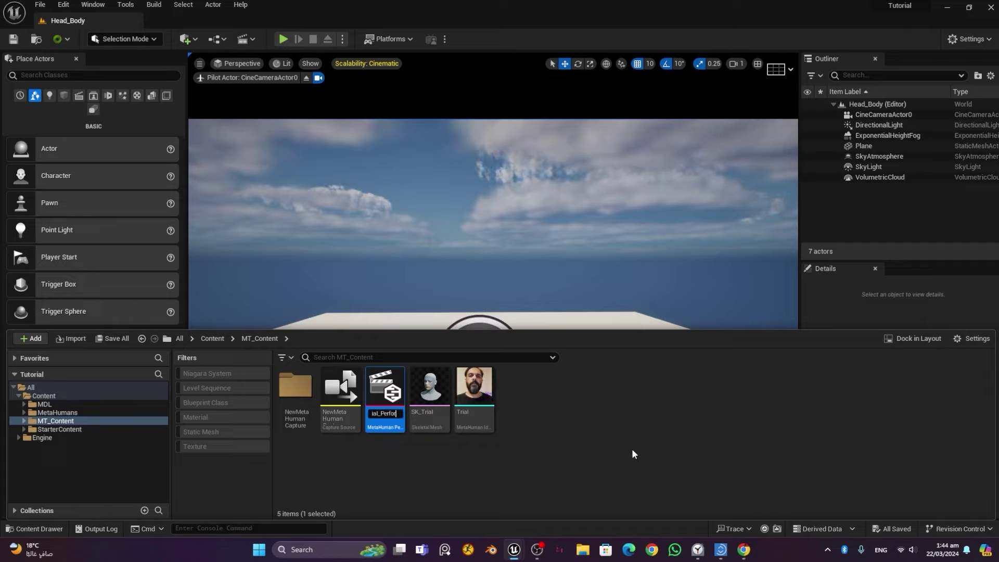
pyautogui.write('mance')
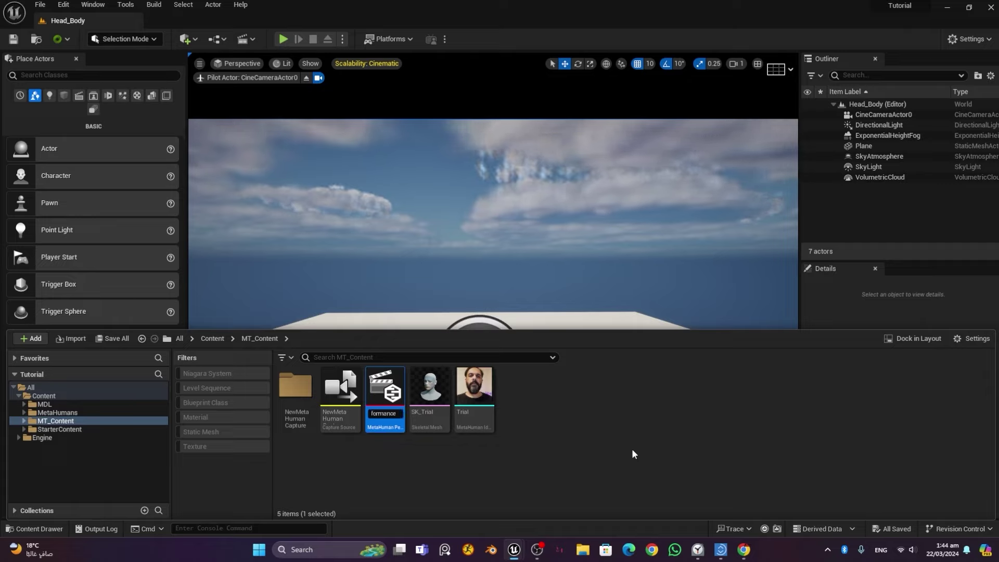
pyautogui.press('Return')
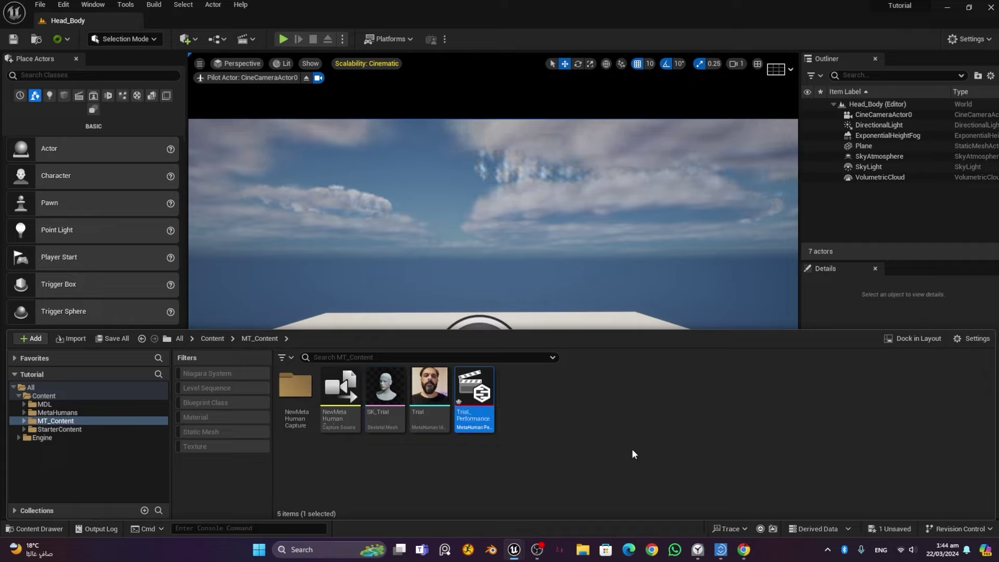
pyautogui.doubleClick(472, 387)
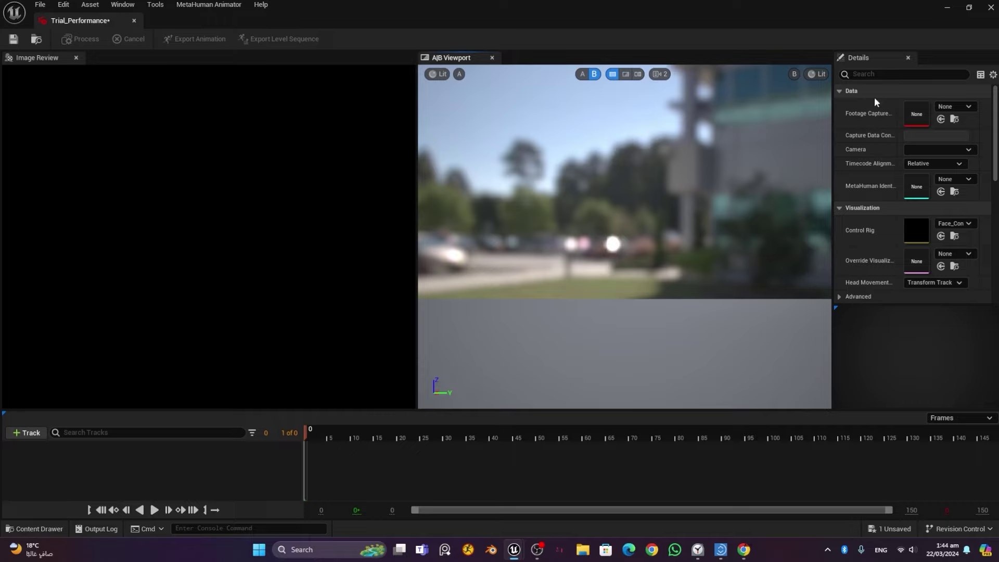
# Step: Set Footage Capture Data to tut_4, play the 275-frame take, and rewind to frame one
pyautogui.click(967, 107)
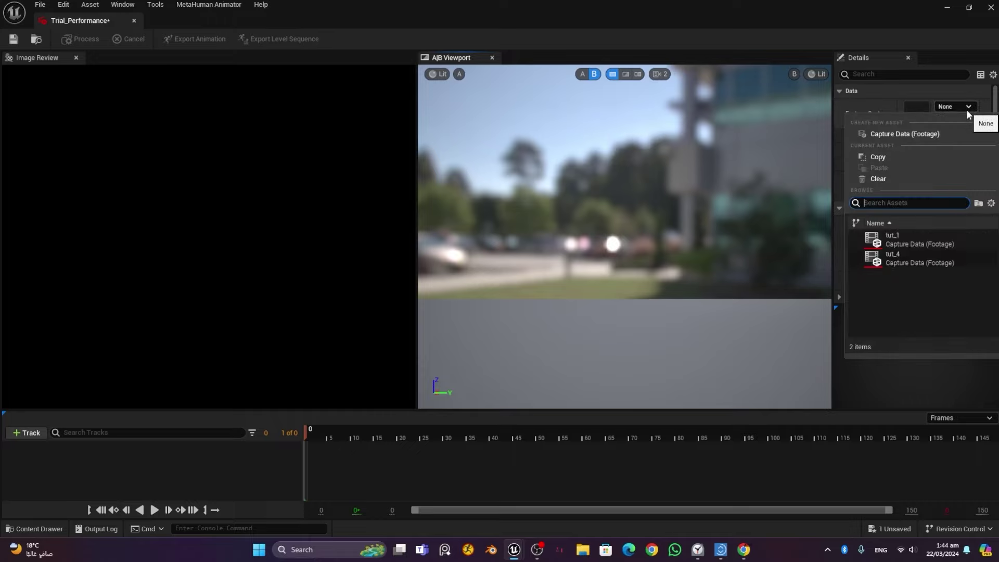
pyautogui.click(904, 264)
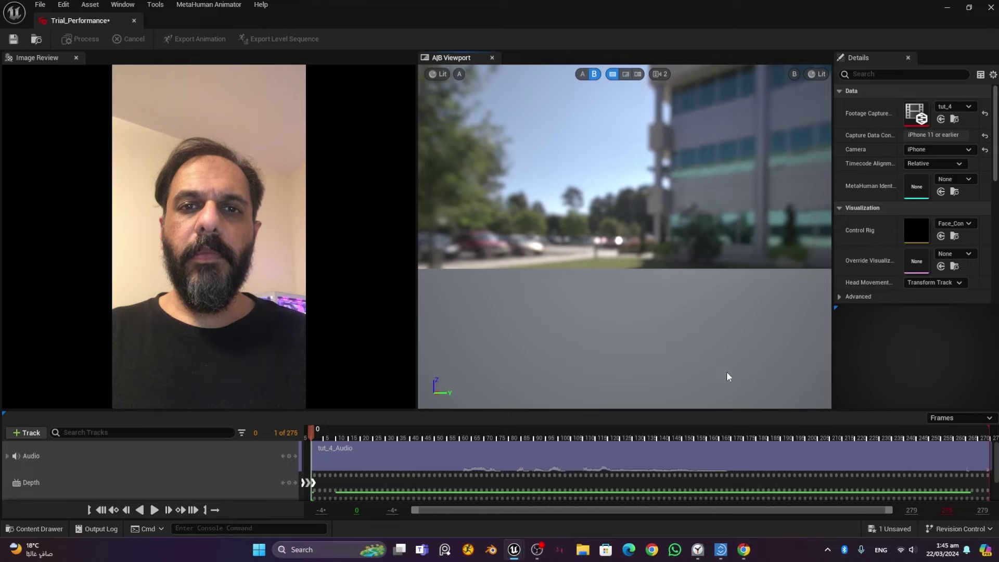
pyautogui.click(154, 509)
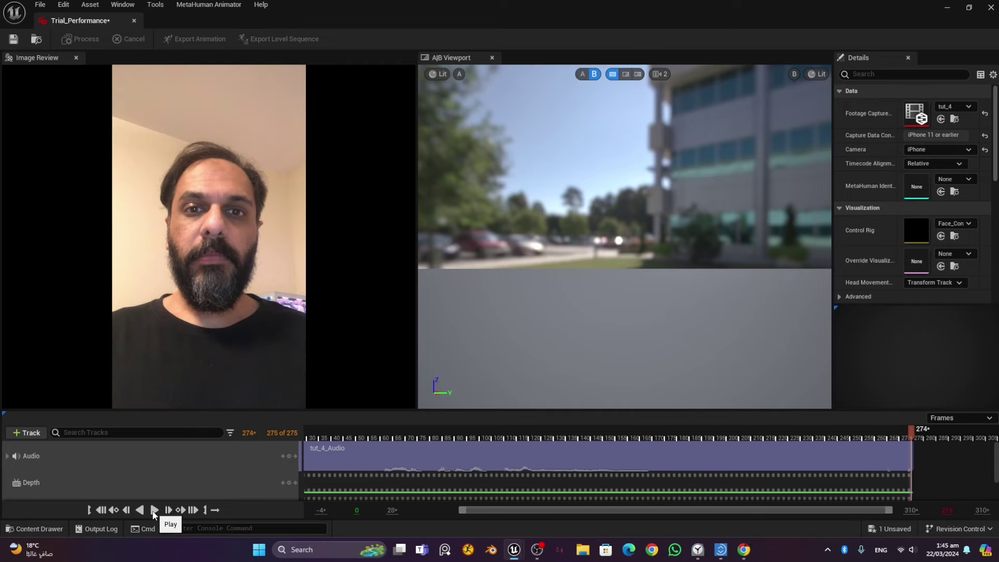
pyautogui.moveTo(507, 508); pyautogui.dragTo(424, 515)
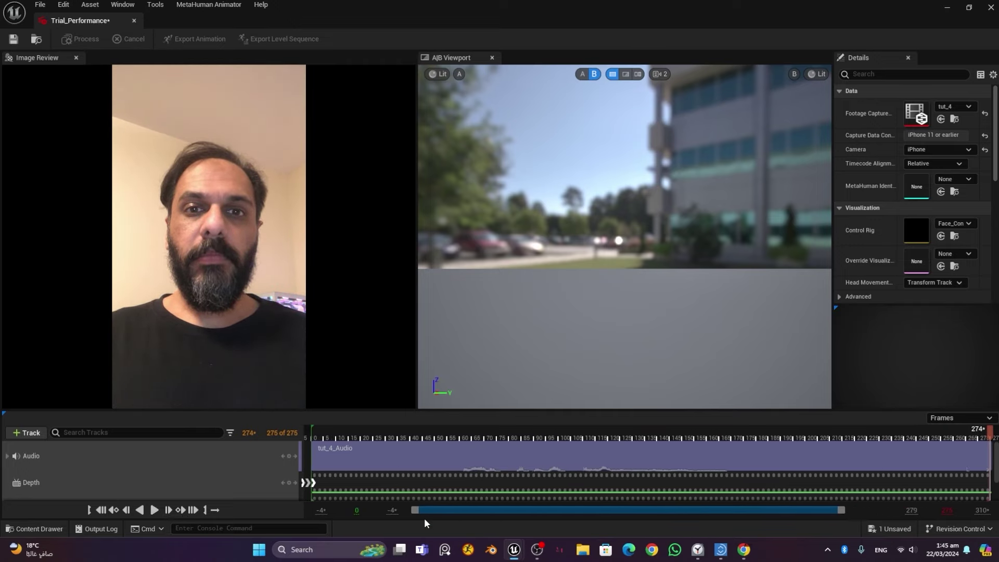
pyautogui.click(107, 510)
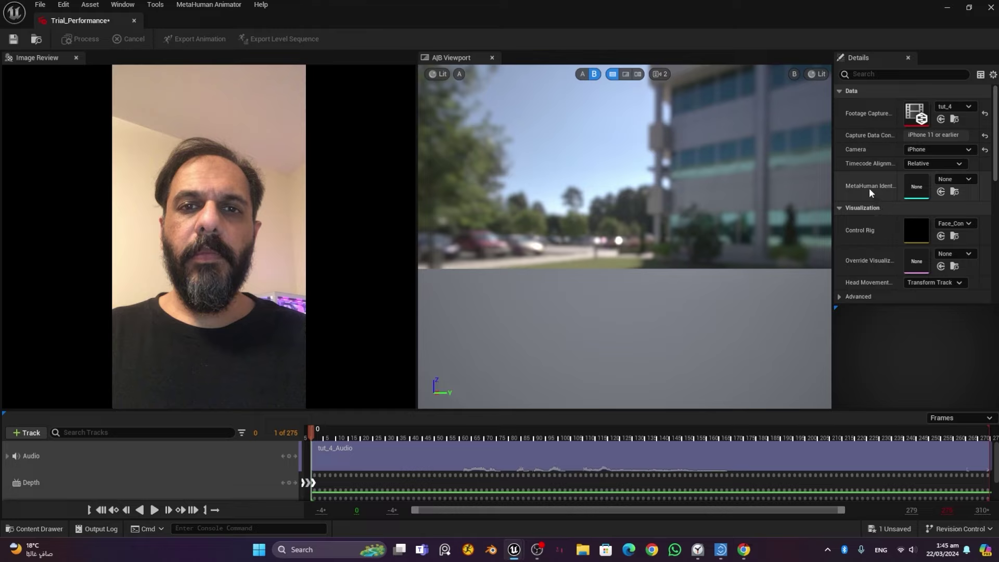
# Step: Set the performance's MetaHuman Identity to Trial
pyautogui.moveTo(880, 190)
pyautogui.click(967, 180)
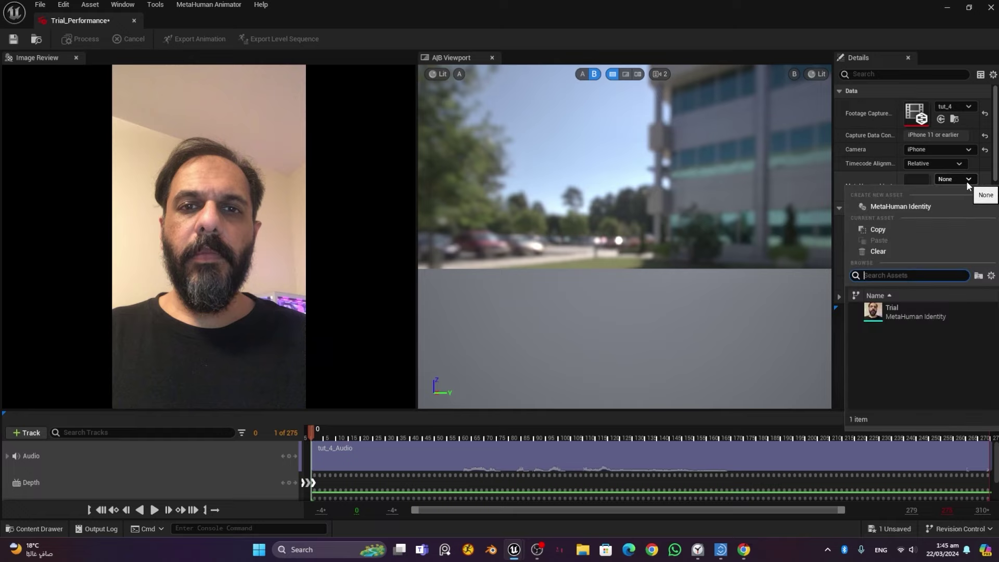
pyautogui.click(902, 316)
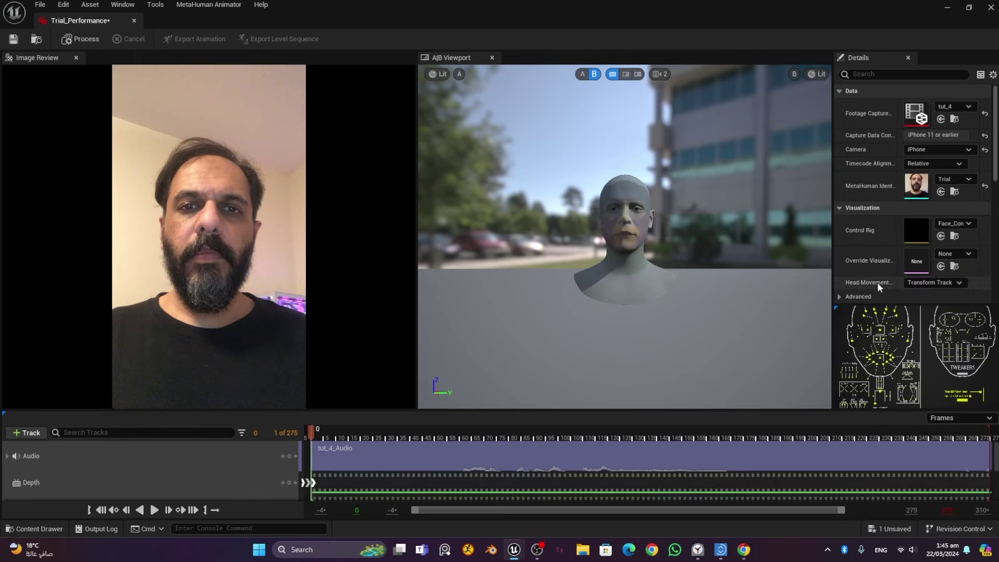
# Step: Review the face control rig and visualization settings, then set Head Movement to Control Rig
pyautogui.click(968, 225)
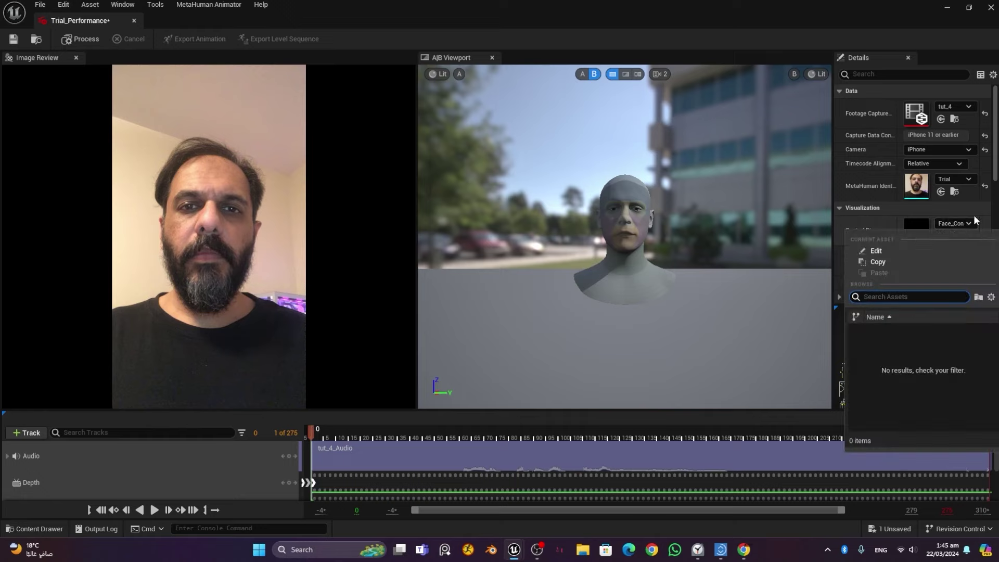
pyautogui.click(976, 210)
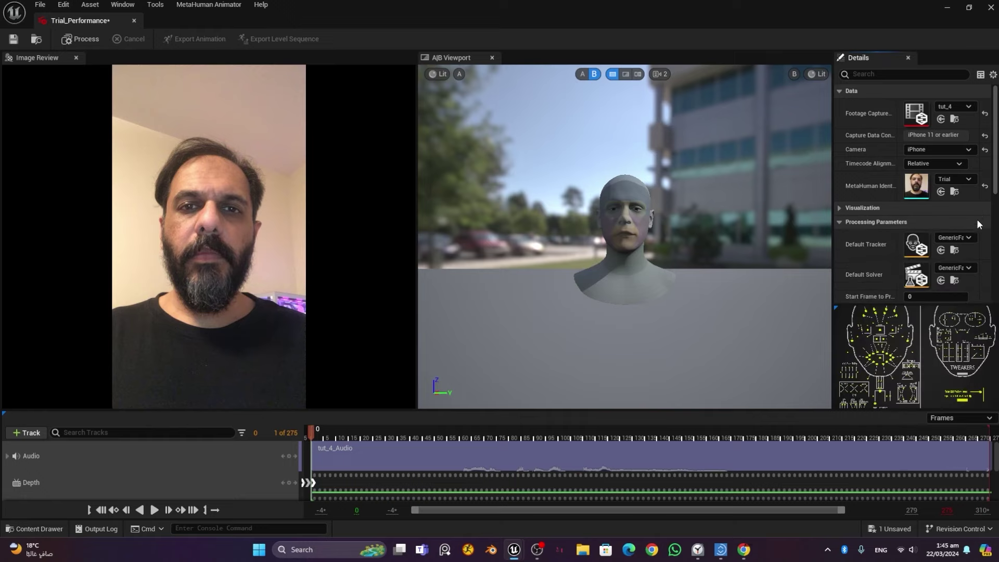
pyautogui.click(874, 208)
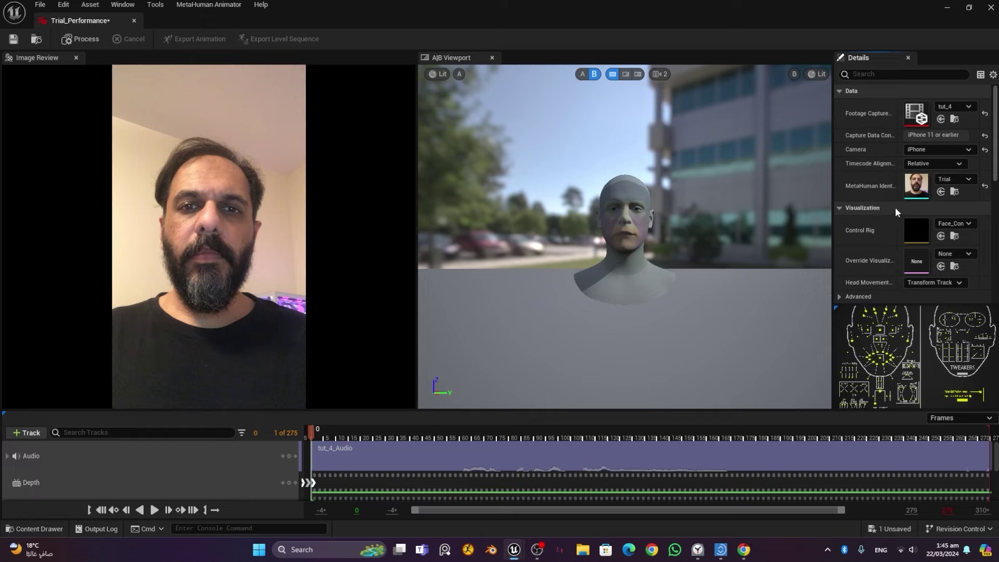
pyautogui.scroll(-3, 968, 243)
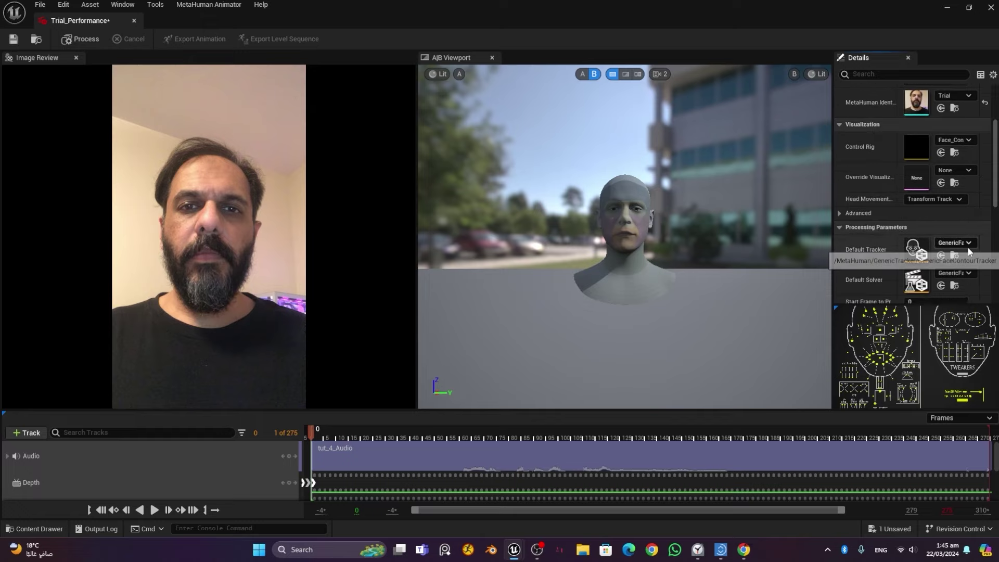
pyautogui.scroll(-6, 968, 249)
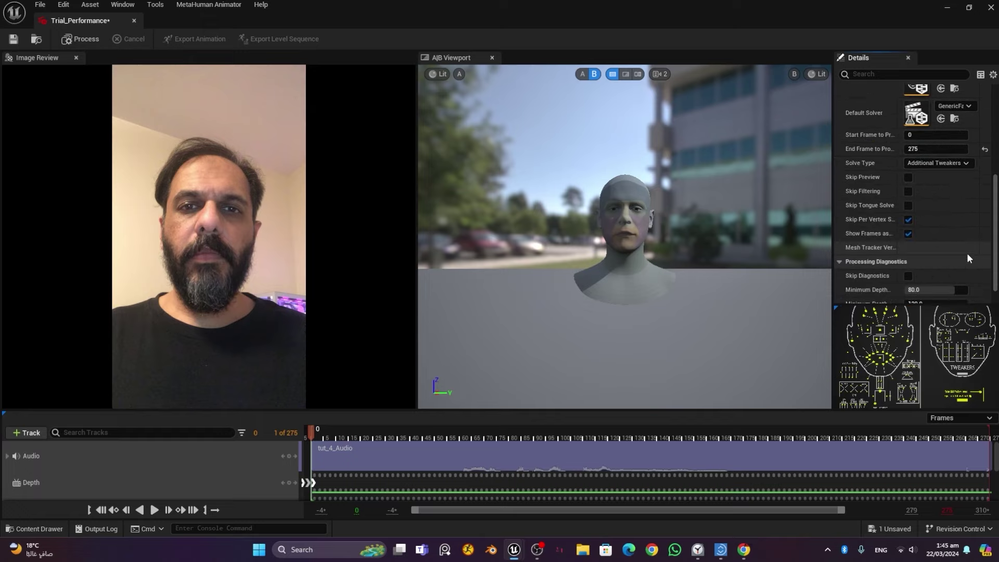
pyautogui.scroll(4, 966, 253)
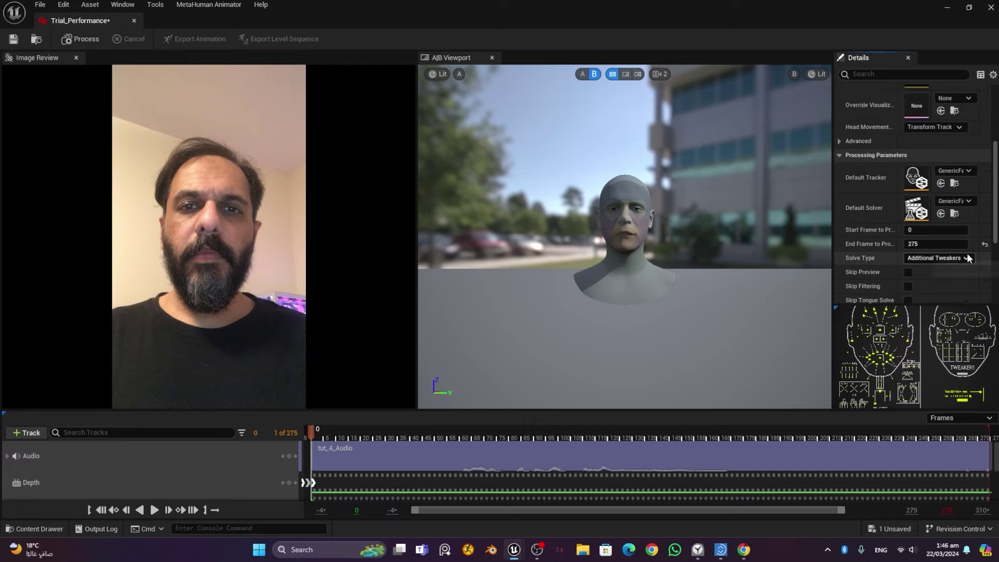
pyautogui.scroll(1, 944, 275)
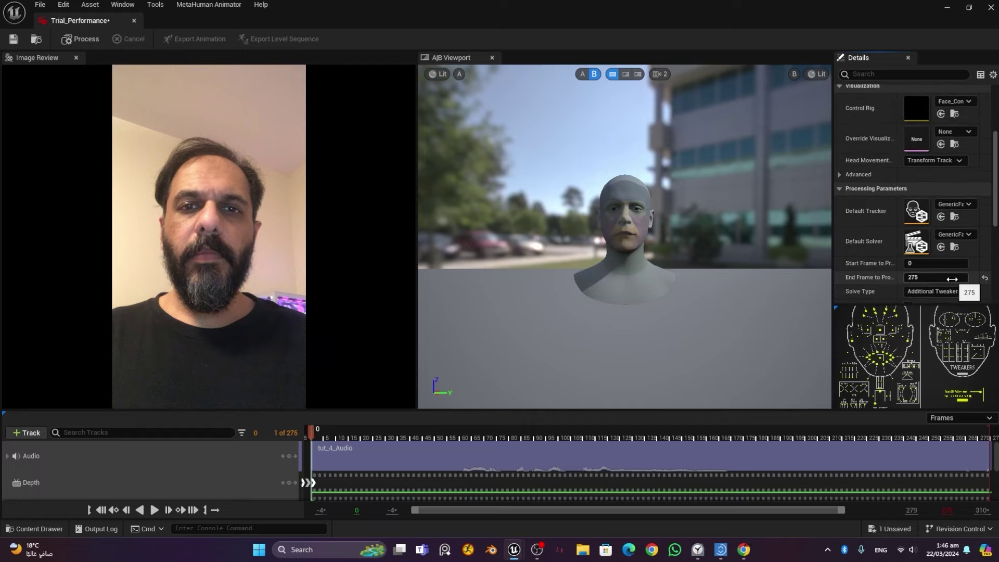
pyautogui.scroll(-6, 965, 264)
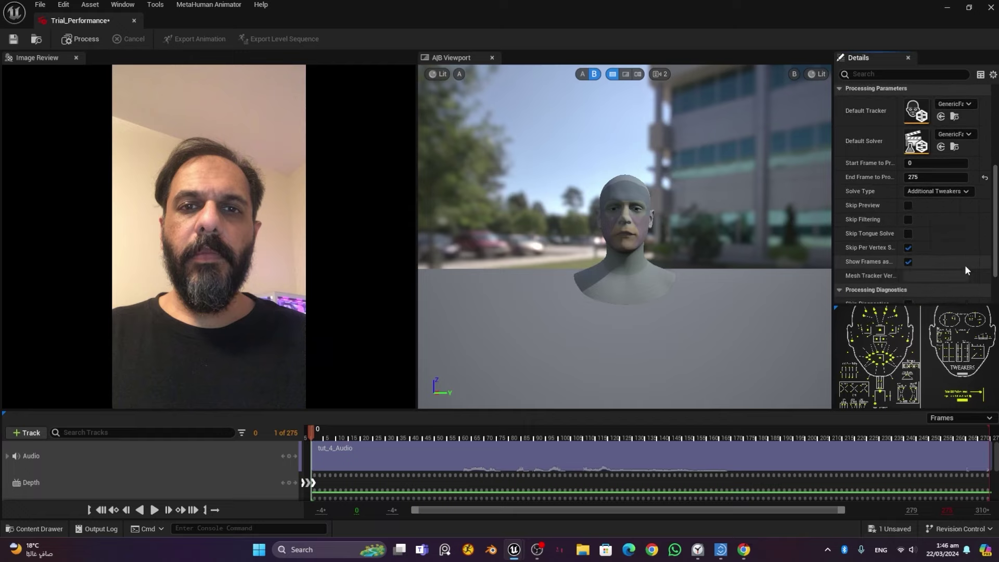
pyautogui.scroll(10, 964, 265)
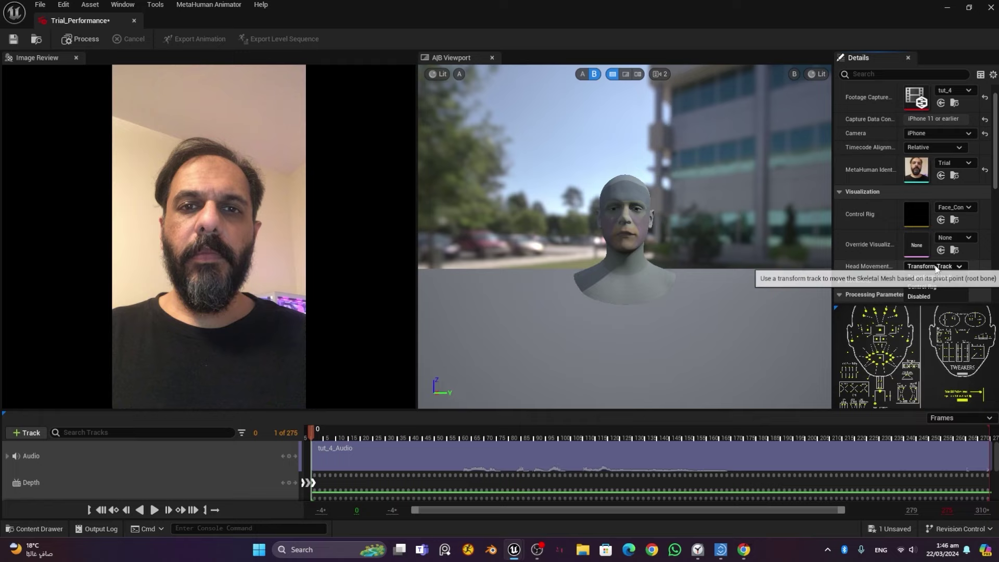
pyautogui.click(935, 266)
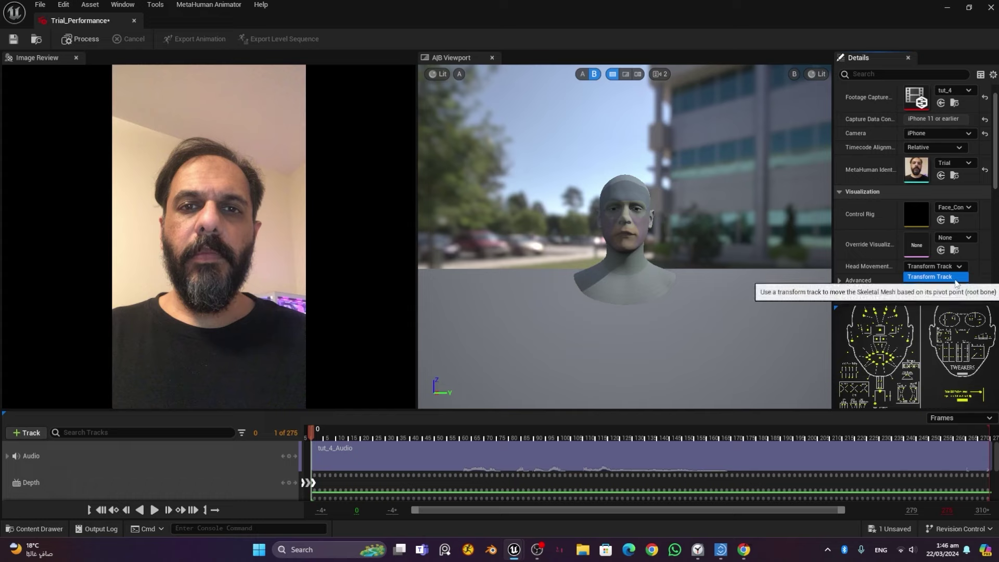
pyautogui.click(957, 286)
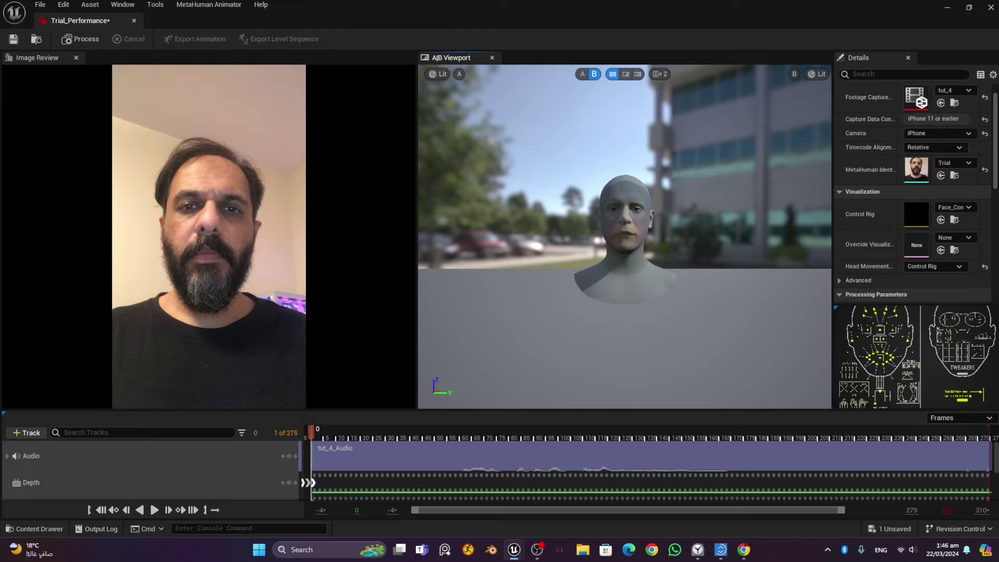
# Step: Run Process to solve the MetaHuman head across all 275 tut_4 frames
pyautogui.scroll(3, 624, 234)
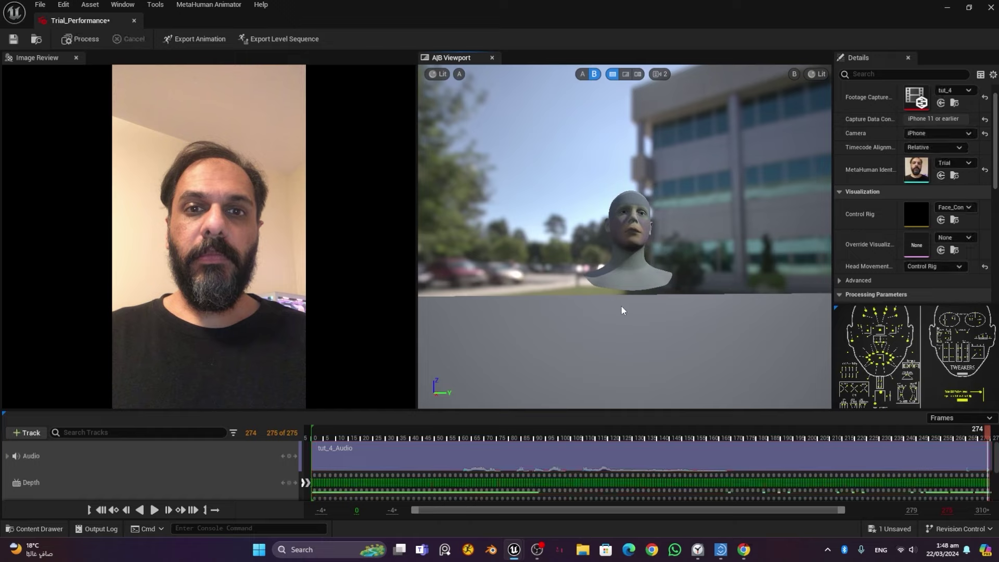
# Step: Frame the head in the A/B viewport, play the solved animation, and rewind to the start
pyautogui.scroll(10, 629, 291)
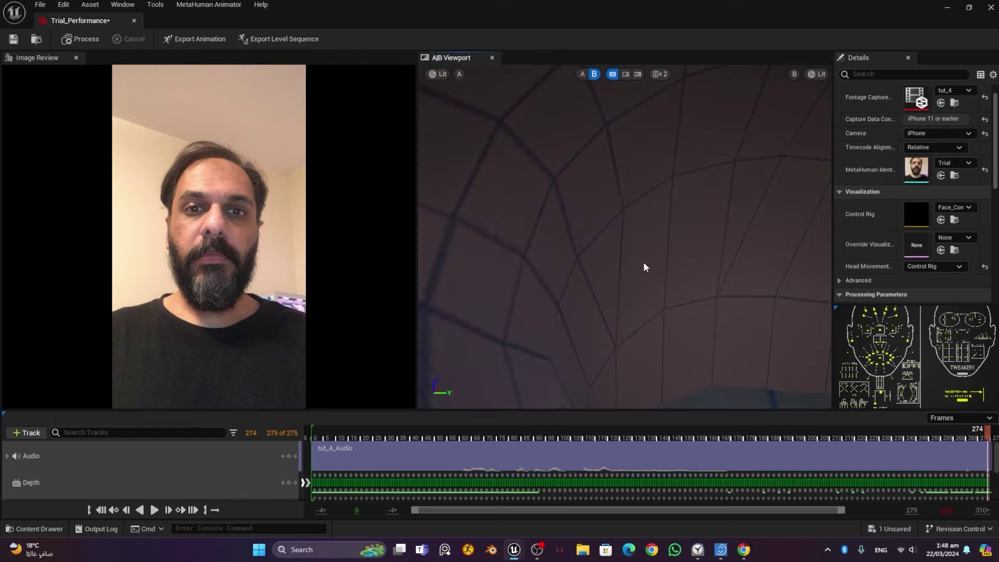
pyautogui.press('f')
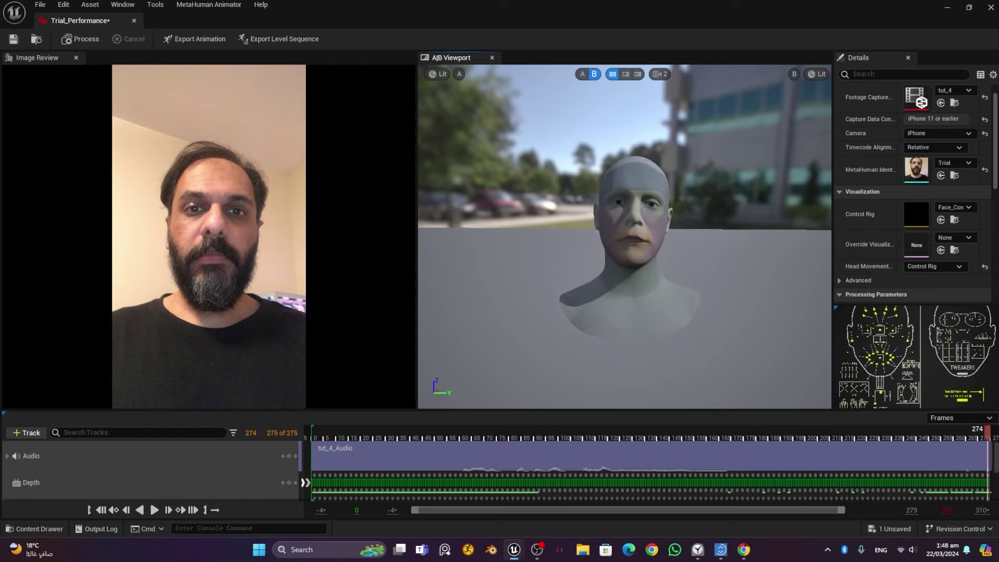
pyautogui.click(155, 510)
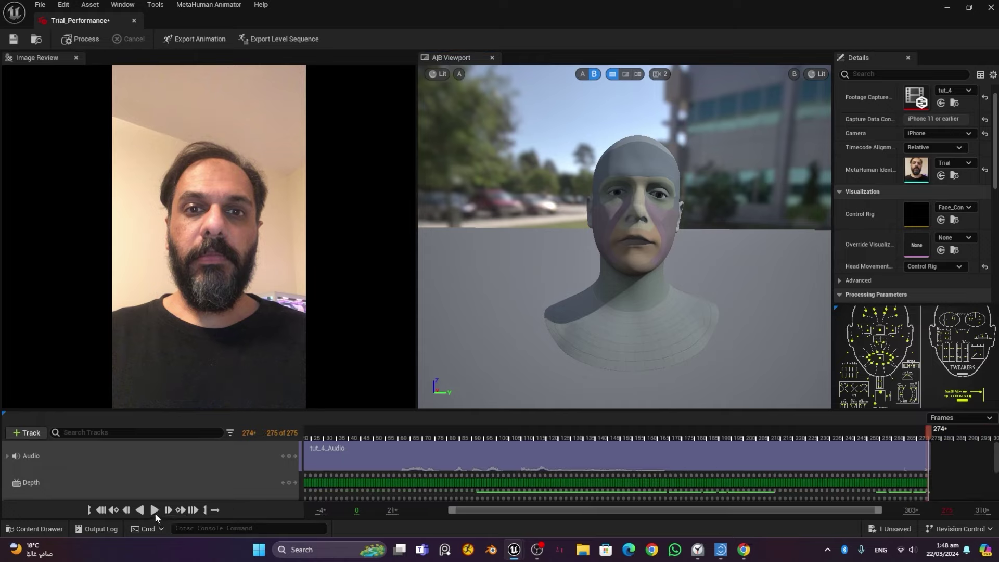
pyautogui.click(154, 510)
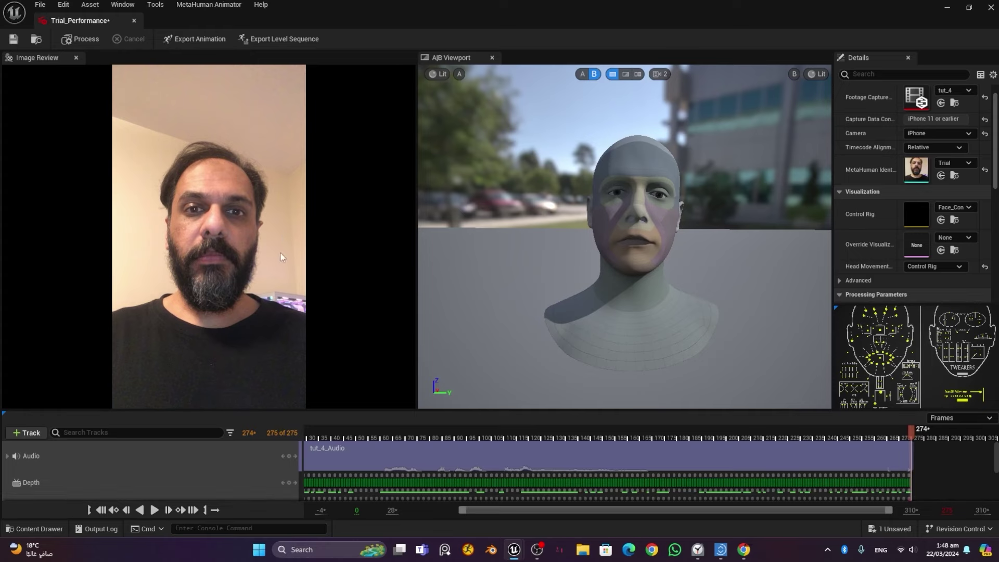
pyautogui.click(101, 510)
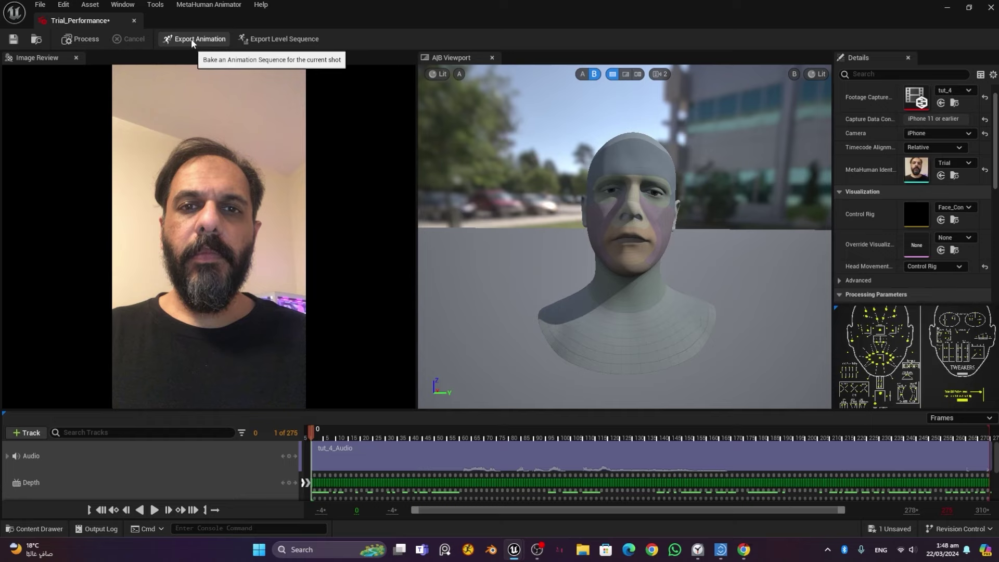
# Step: Create an 'Animations' folder under Content and close the Content Drawer
pyautogui.click(51, 527)
pyautogui.click(44, 406)
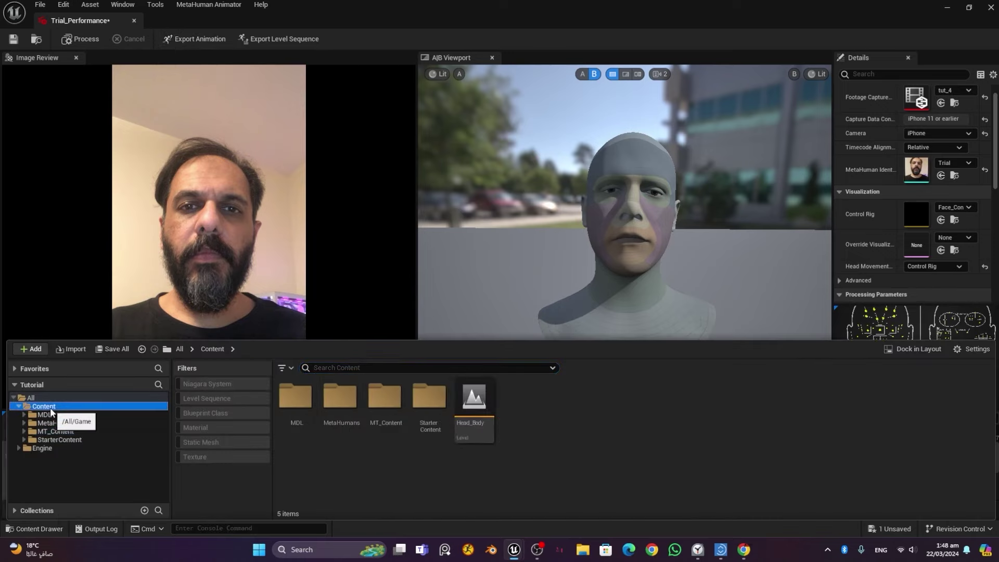
pyautogui.rightClick(52, 411)
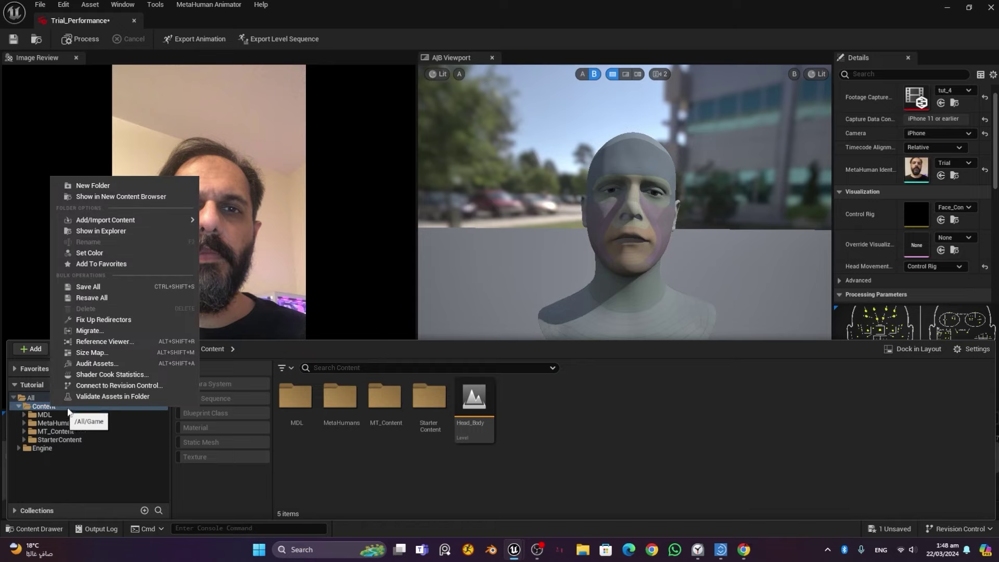
pyautogui.click(109, 188)
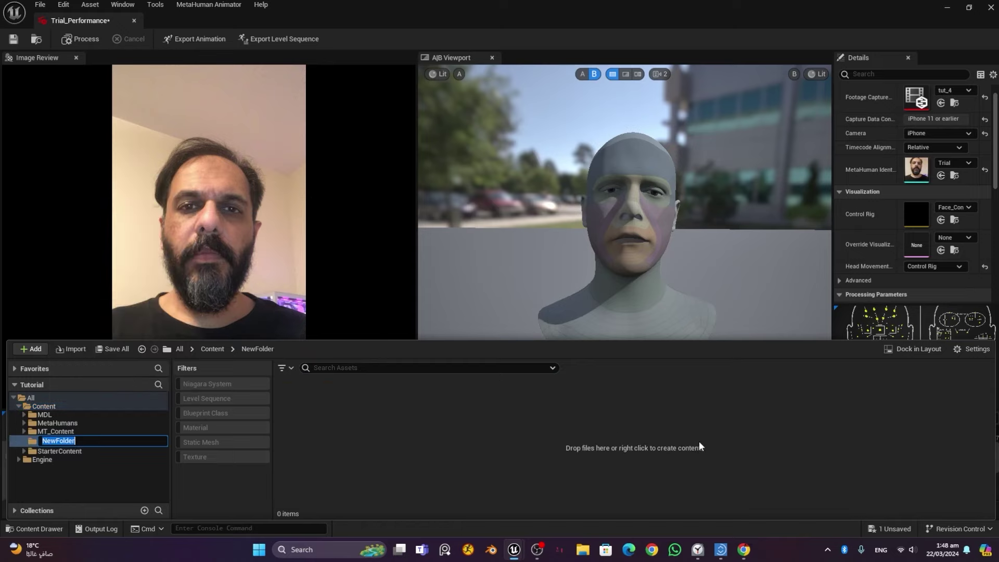
pyautogui.write('Animations')
pyautogui.press('Return')
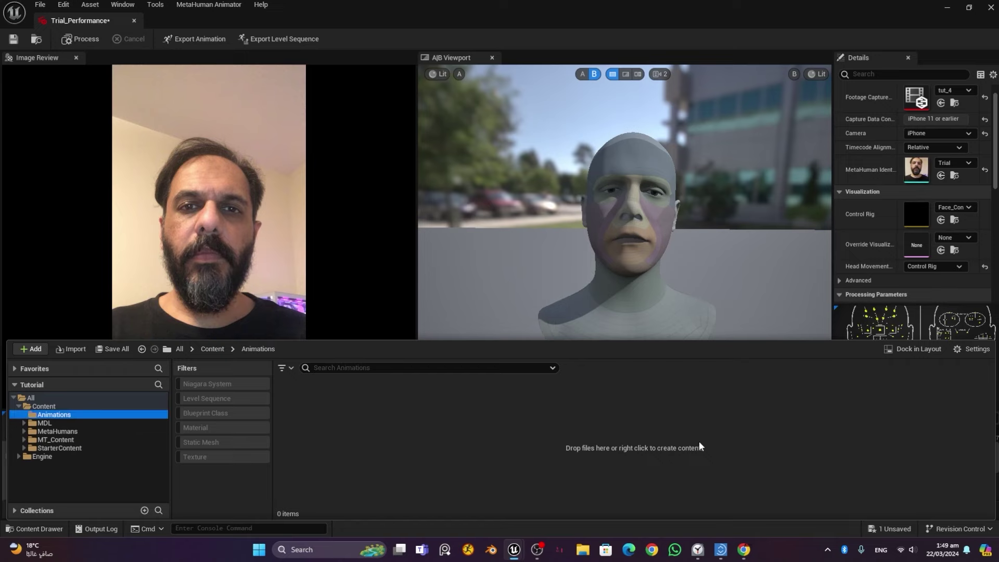
pyautogui.click(37, 528)
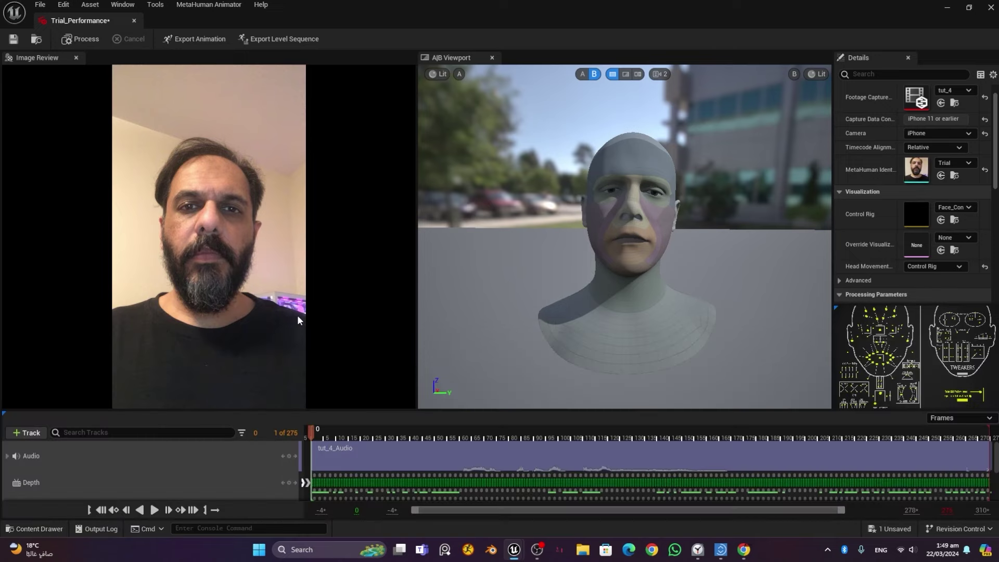
# Step: Export the performance animation to the Animations folder as 'Face_Anim_With_HM'
pyautogui.click(200, 39)
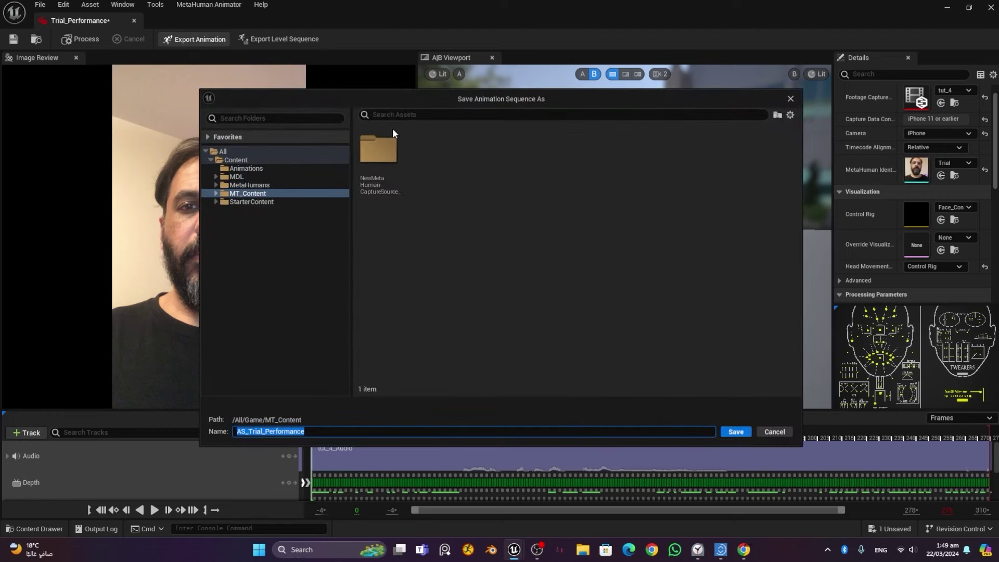
pyautogui.click(269, 169)
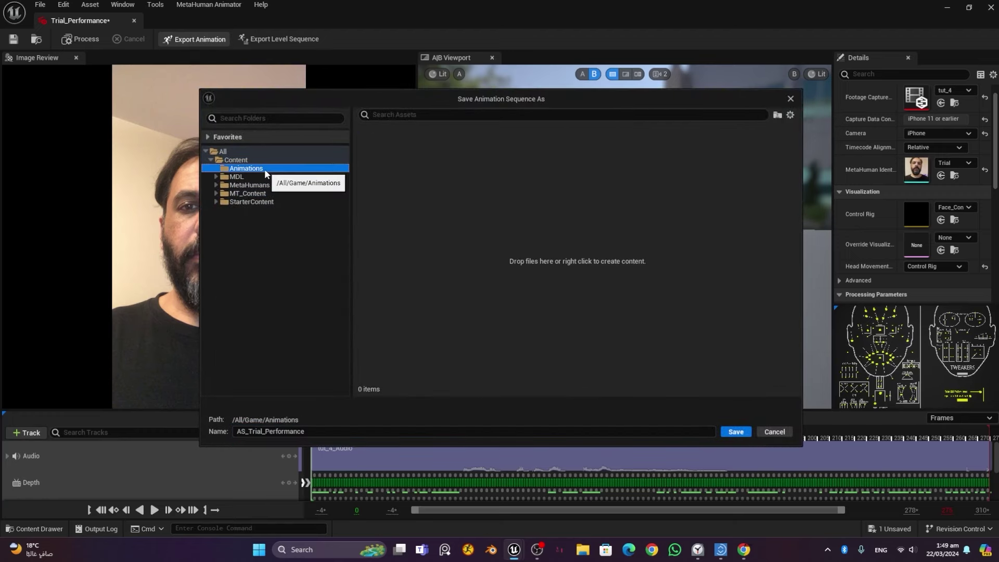
pyautogui.moveTo(365, 430); pyautogui.dragTo(216, 427)
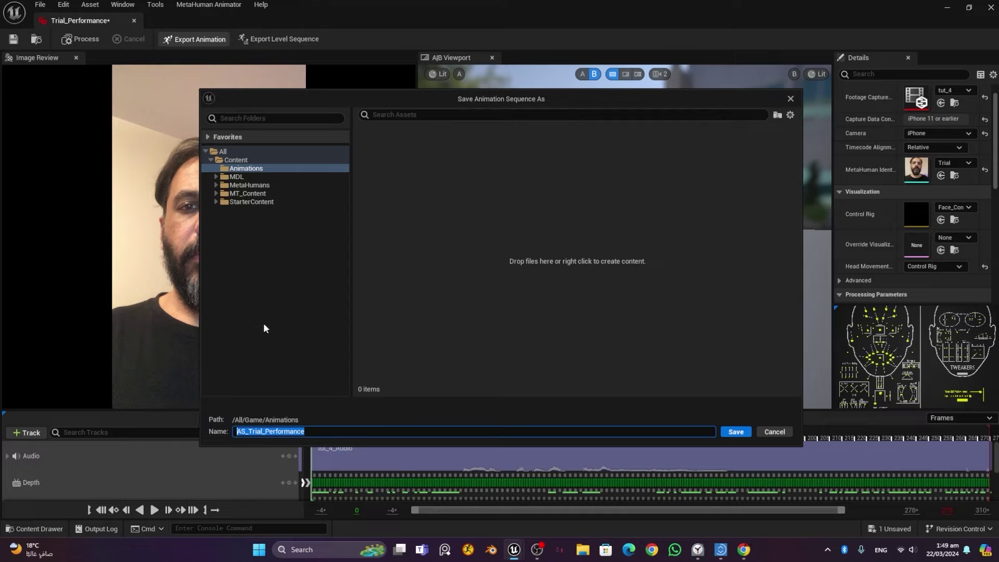
pyautogui.write('Face_A')
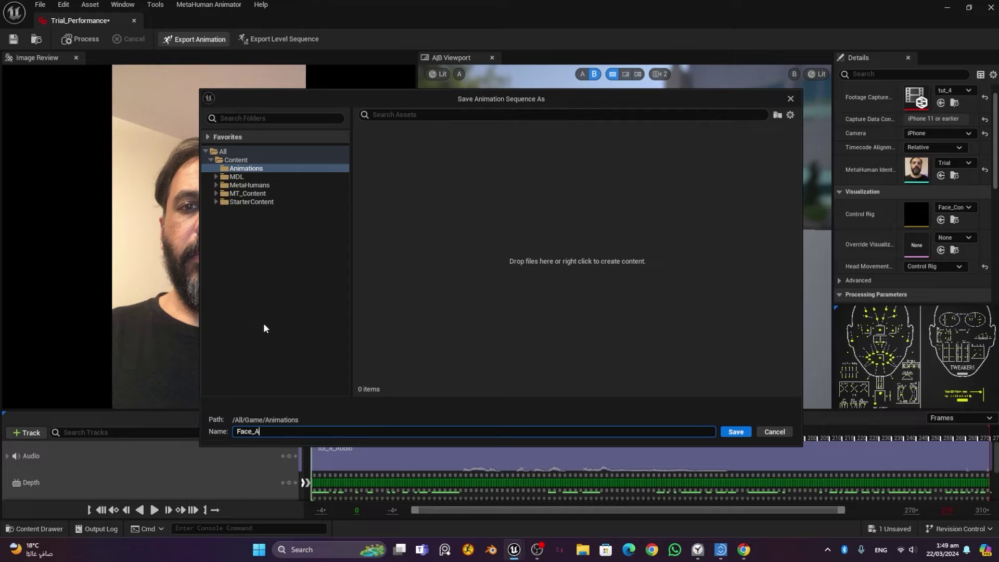
pyautogui.write('nim_With_HM')
pyautogui.moveTo(307, 434); pyautogui.dragTo(223, 433)
pyautogui.hotkey('ctrl', 'c')
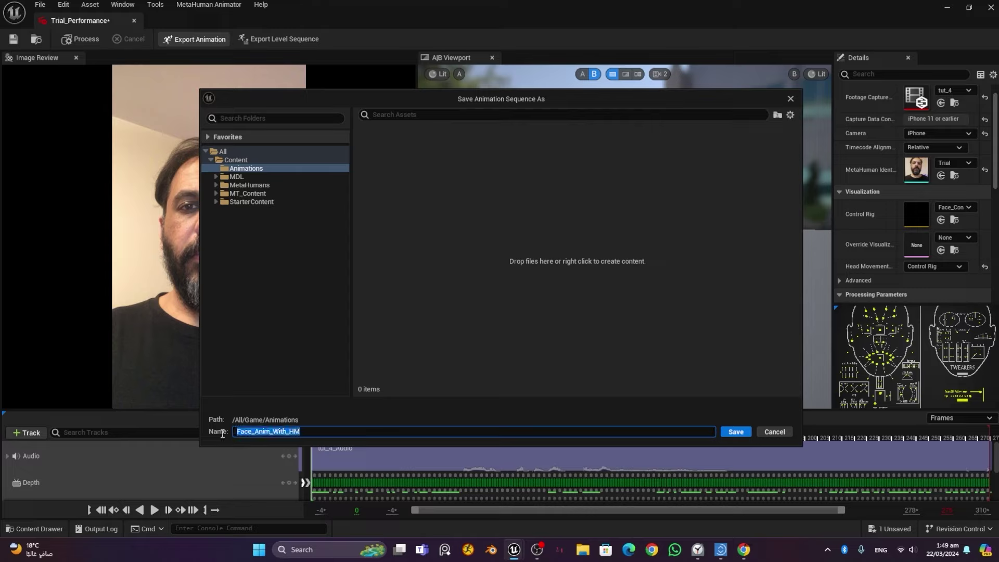
pyautogui.click(735, 431)
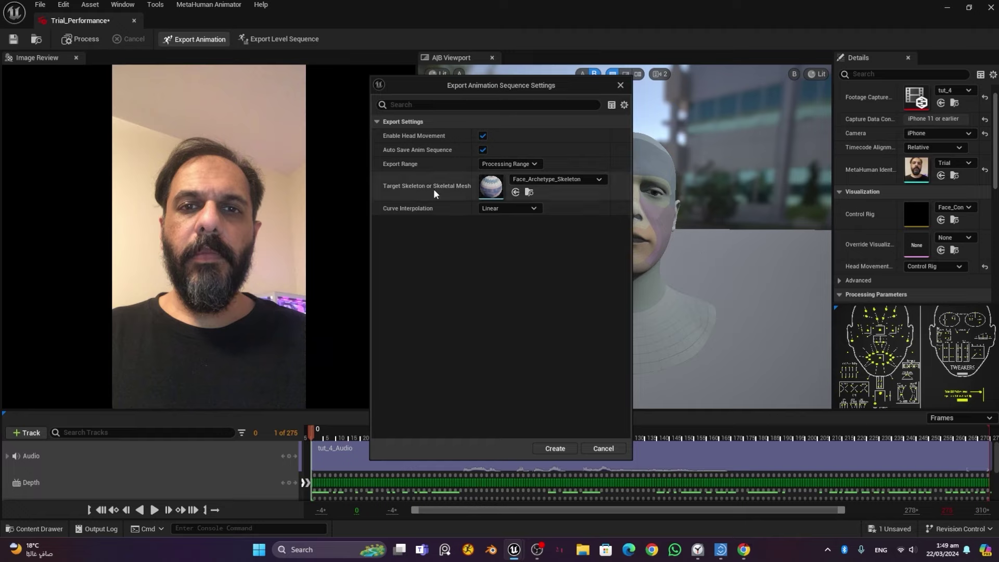
# Step: Target Face_Archetype_Skeleton and create the animation sequence
pyautogui.click(579, 183)
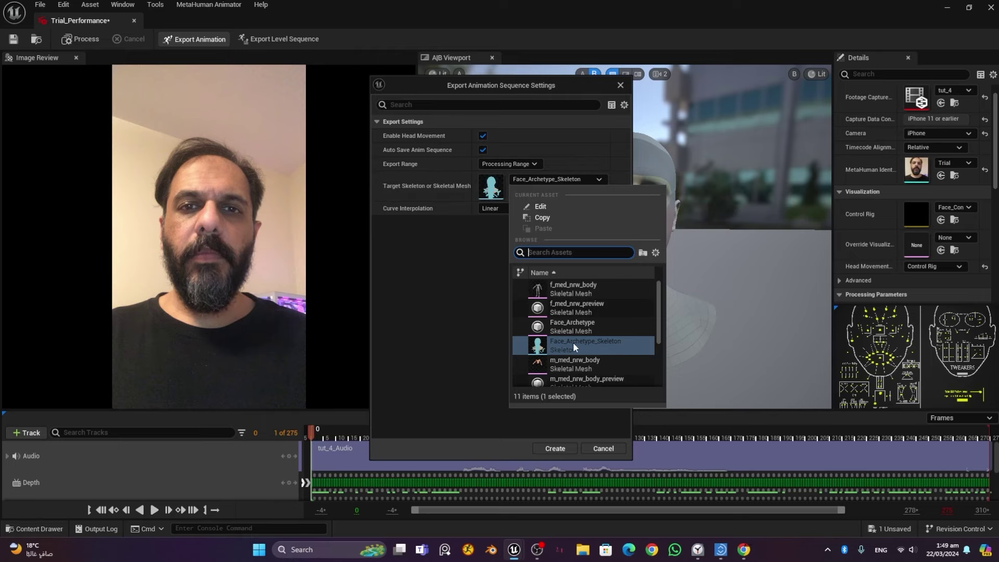
pyautogui.click(601, 350)
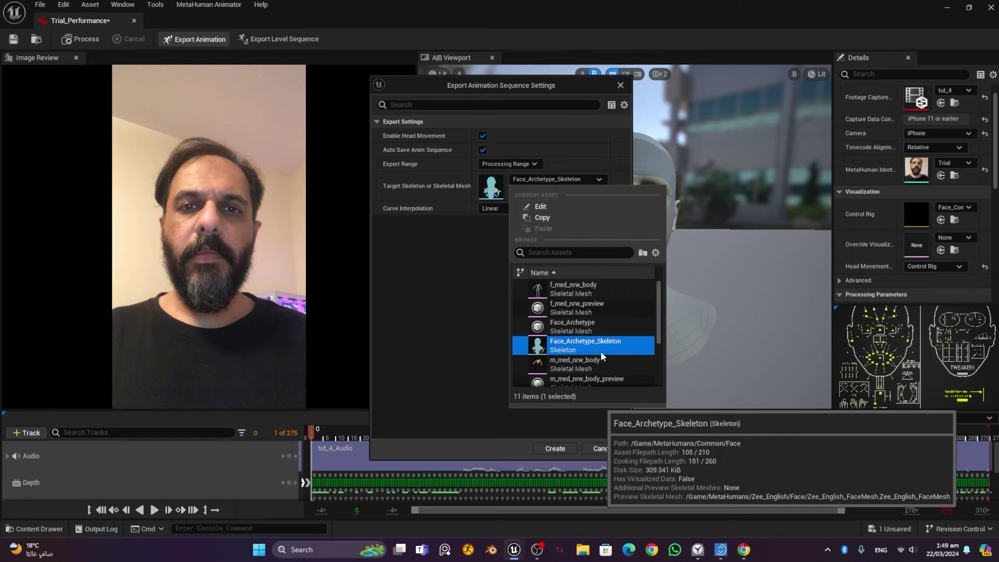
pyautogui.click(434, 310)
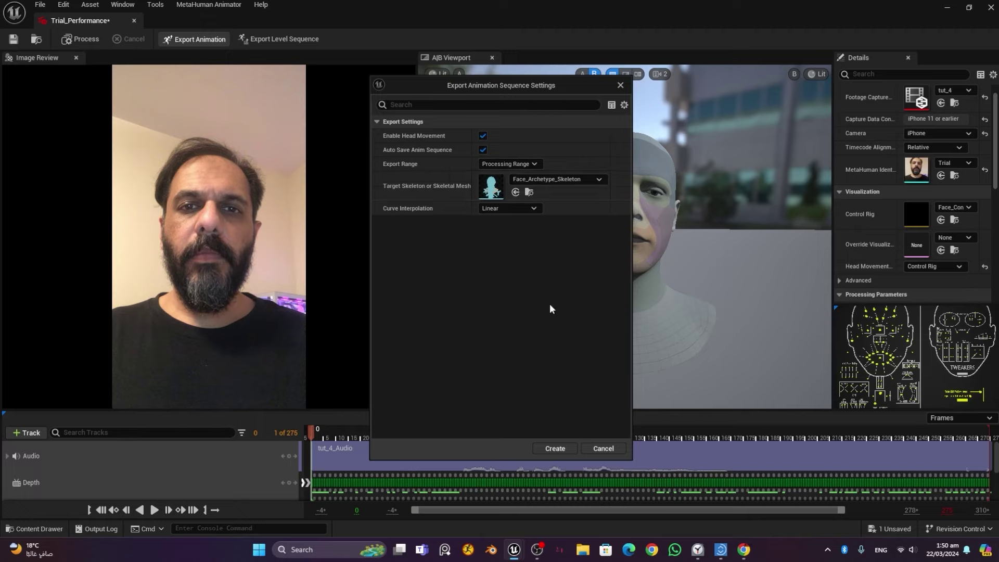
pyautogui.click(555, 448)
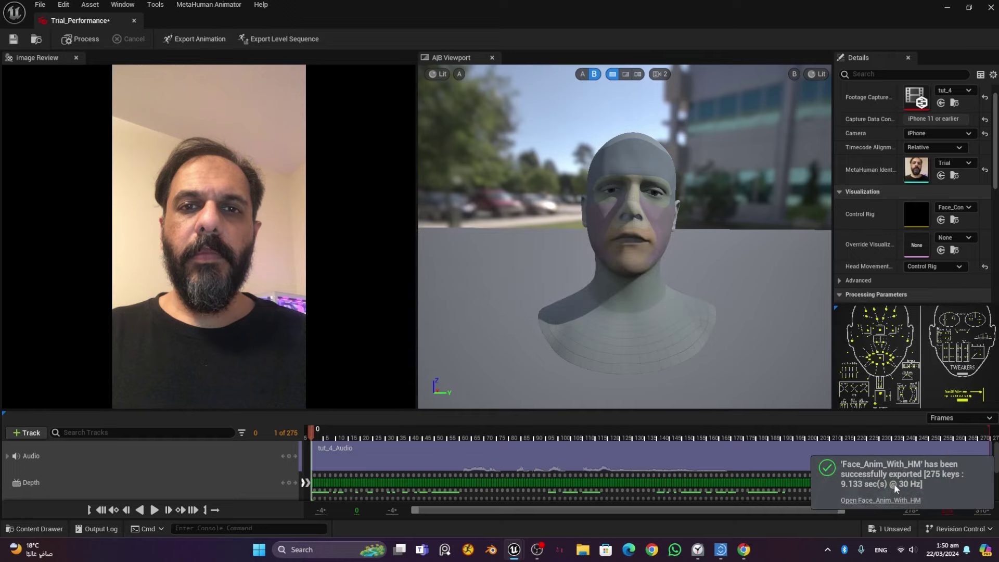
# Step: Export a second animation to the Animations folder named 'Face_Anim_Without_HM'
pyautogui.click(204, 39)
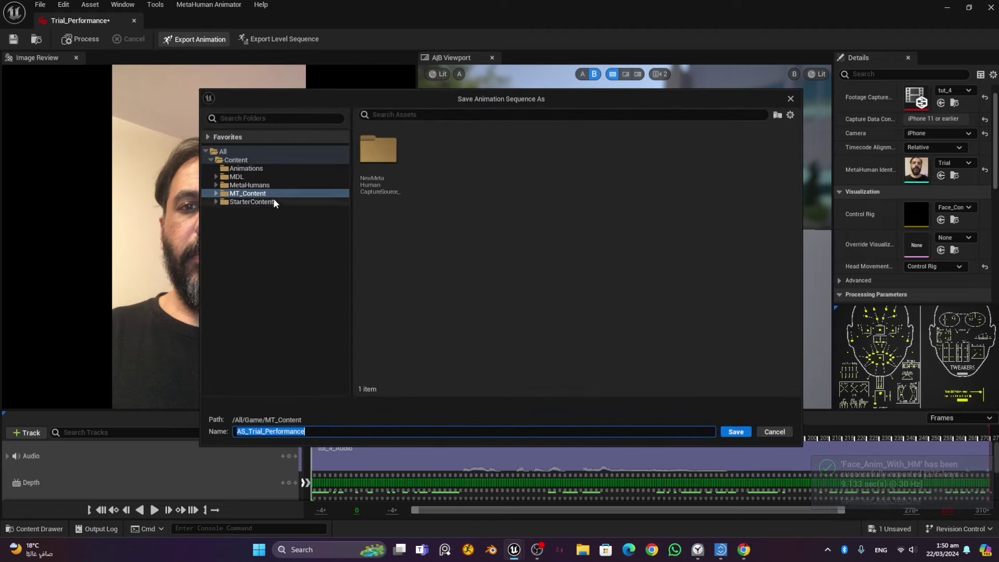
pyautogui.click(267, 169)
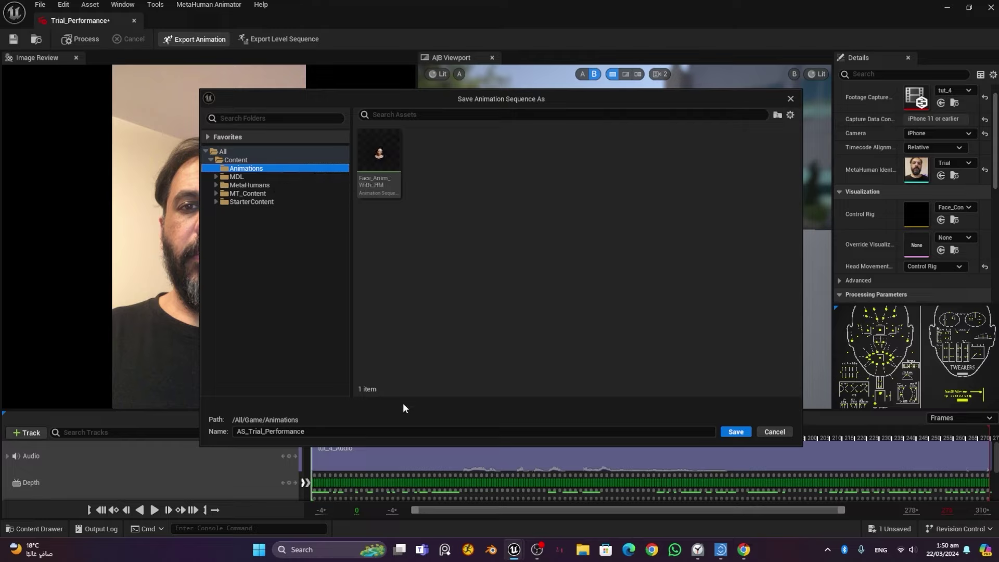
pyautogui.click(362, 432)
pyautogui.hotkey('ctrl', 'v')
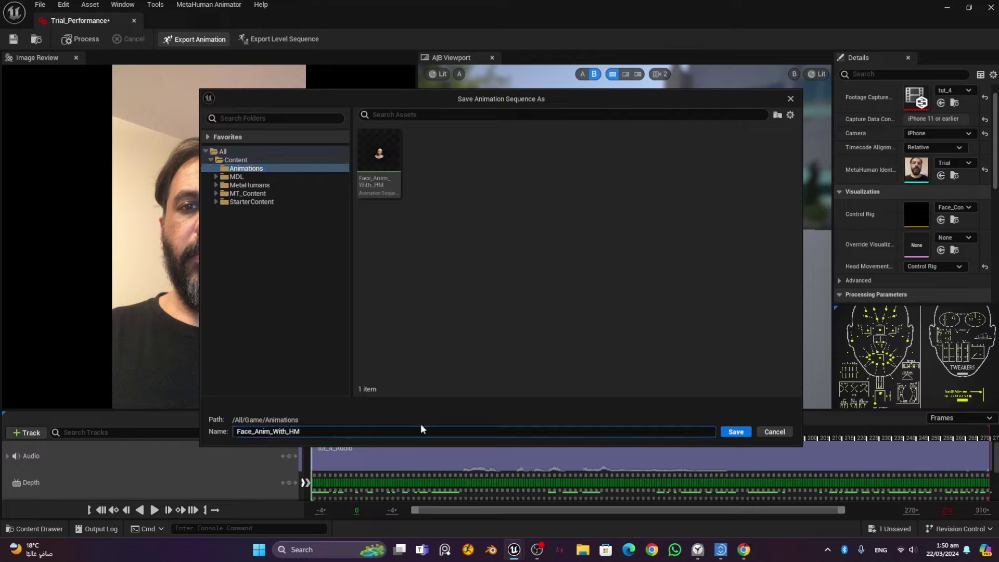
pyautogui.write('out')
pyautogui.click(735, 432)
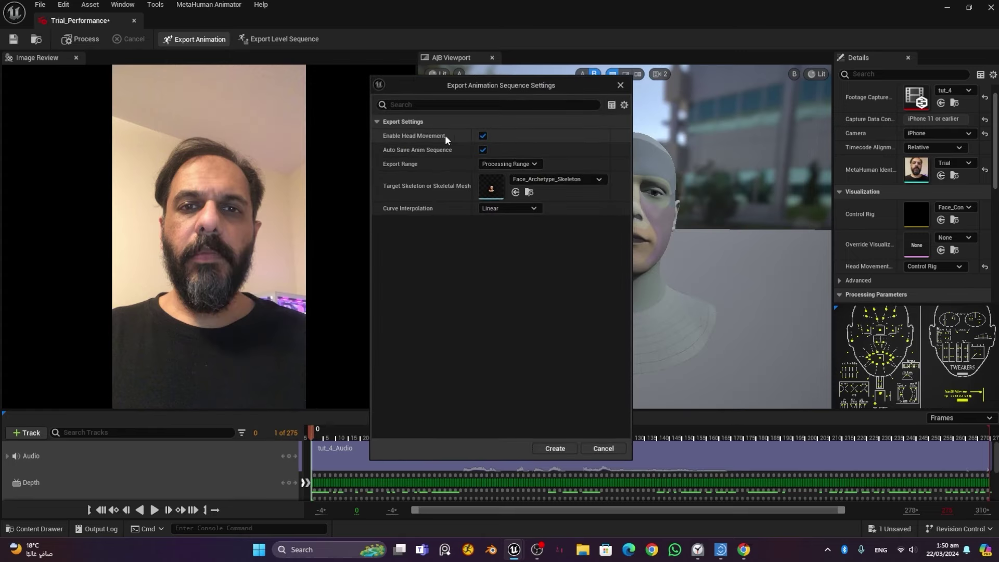
# Step: Disable Enable Head Movement, create the sequence, and save all assets
pyautogui.click(483, 137)
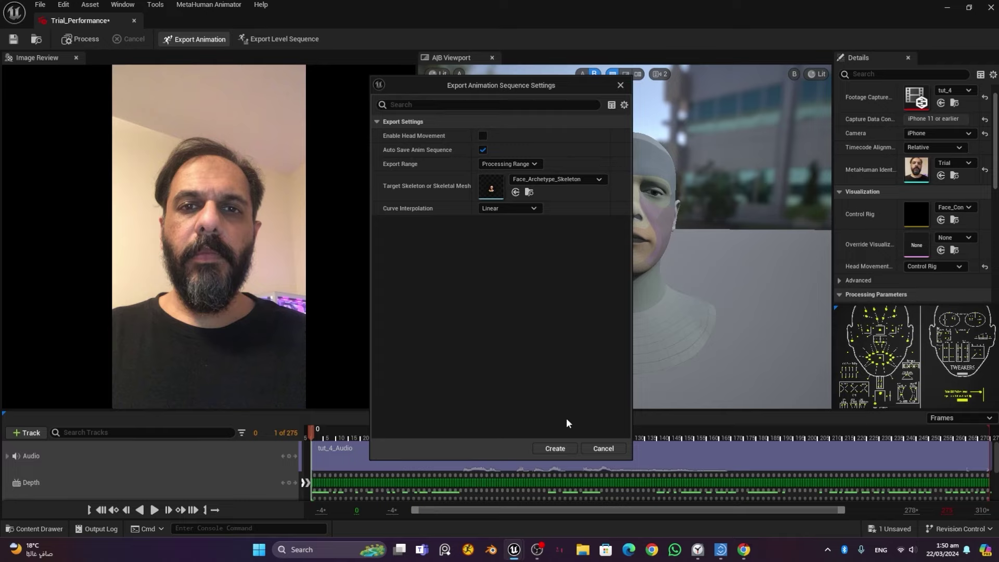
pyautogui.click(555, 448)
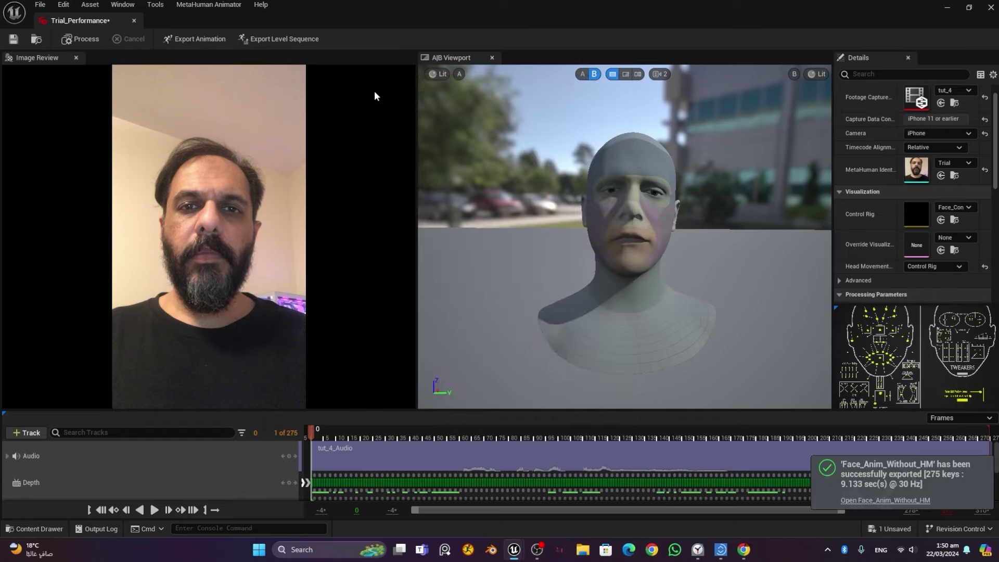
pyautogui.click(40, 5)
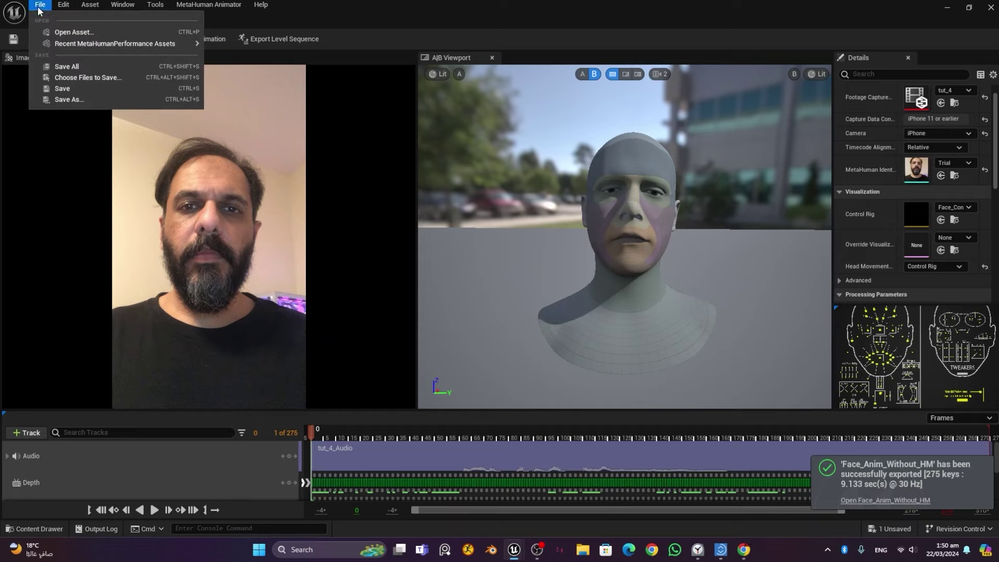
pyautogui.click(100, 65)
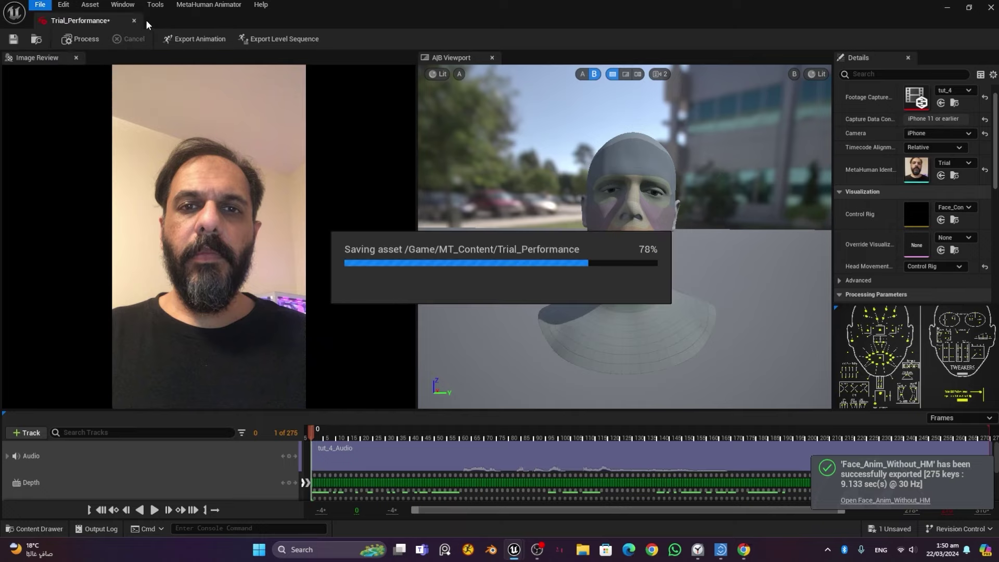
pyautogui.click(134, 20)
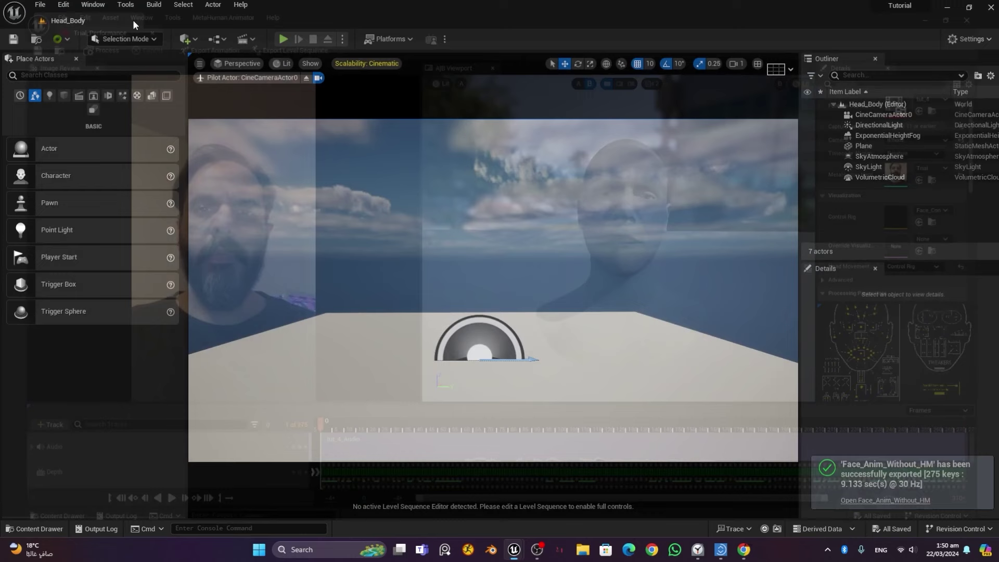
pyautogui.click(48, 529)
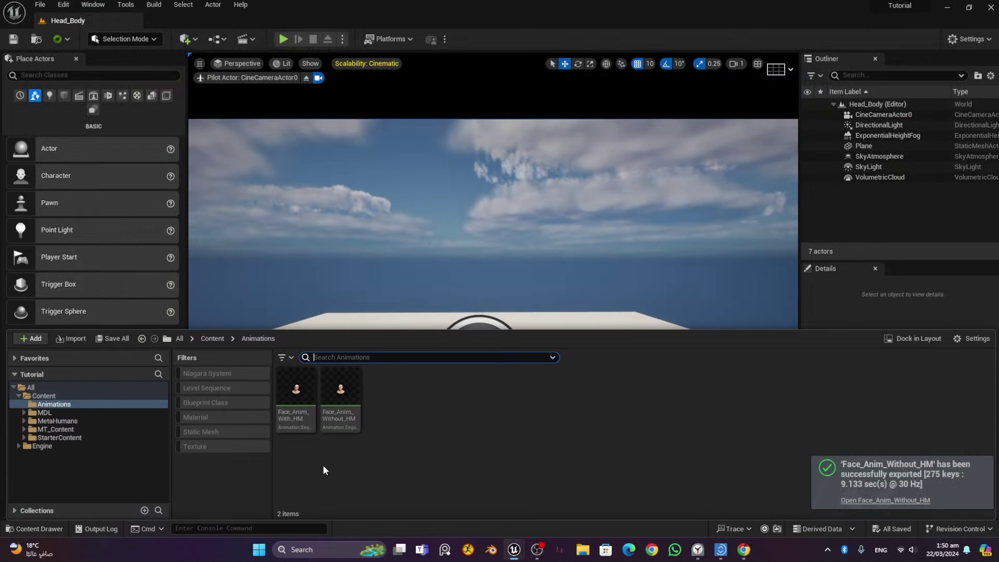
pyautogui.doubleClick(296, 390)
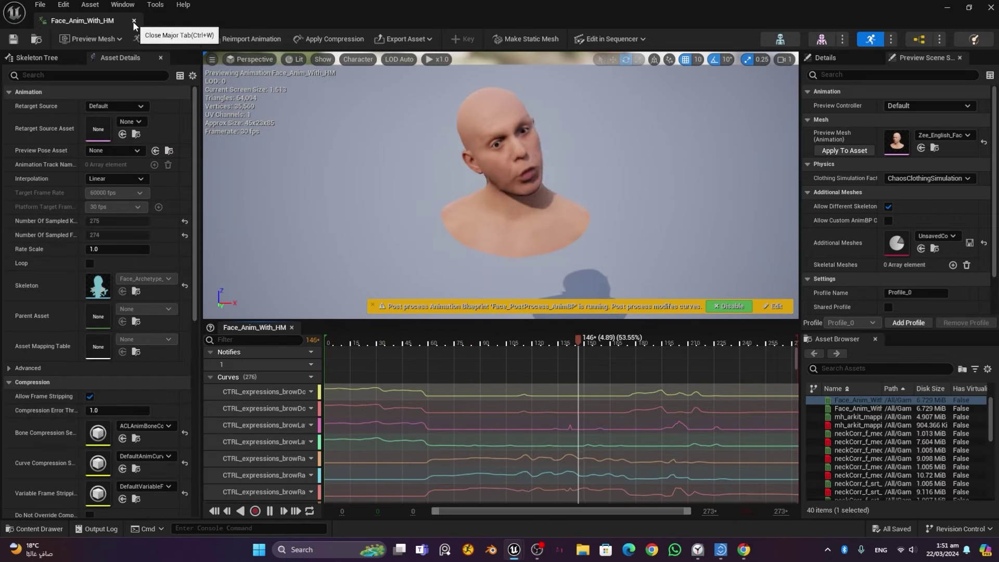
pyautogui.click(134, 23)
pyautogui.click(55, 529)
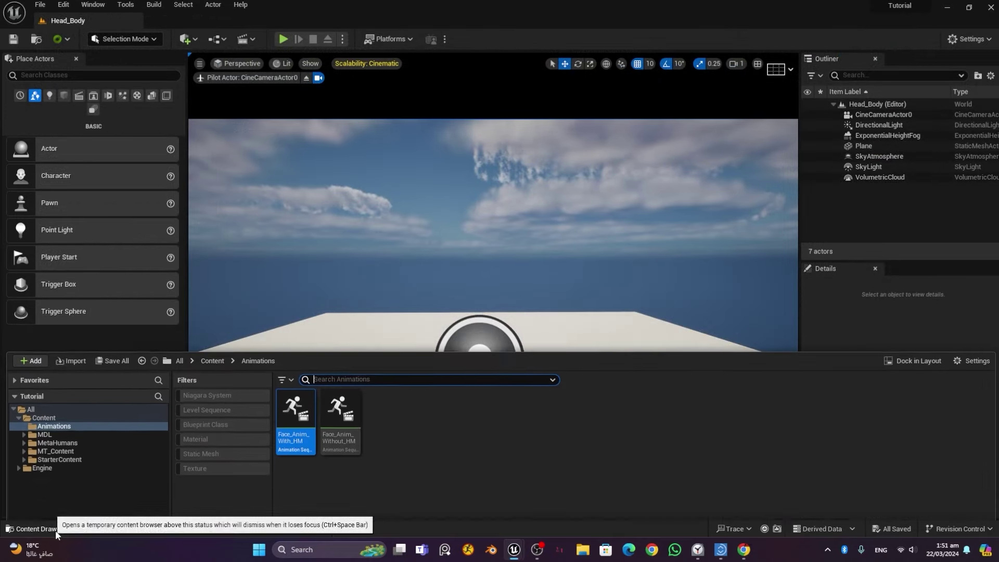
pyautogui.doubleClick(344, 413)
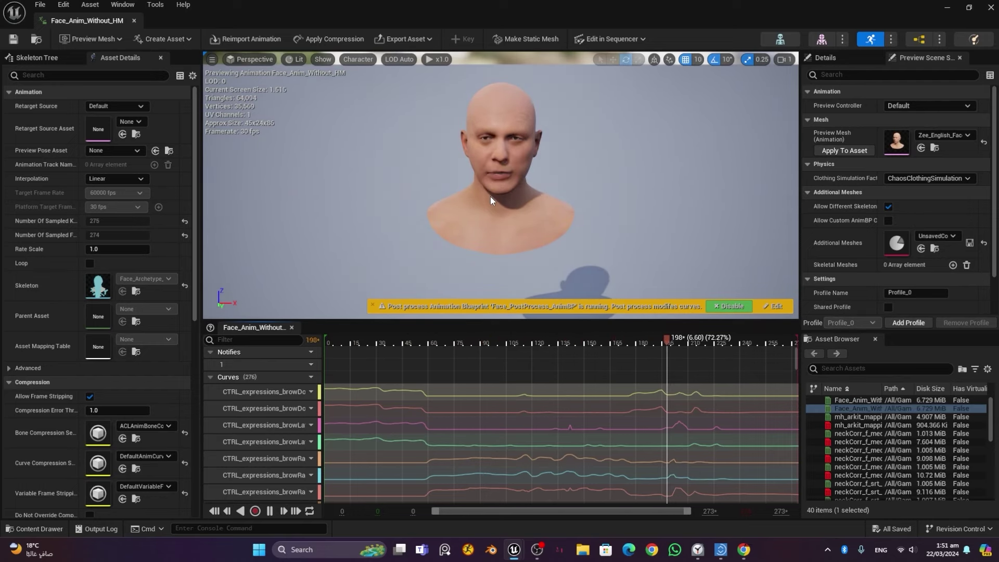
pyautogui.click(134, 21)
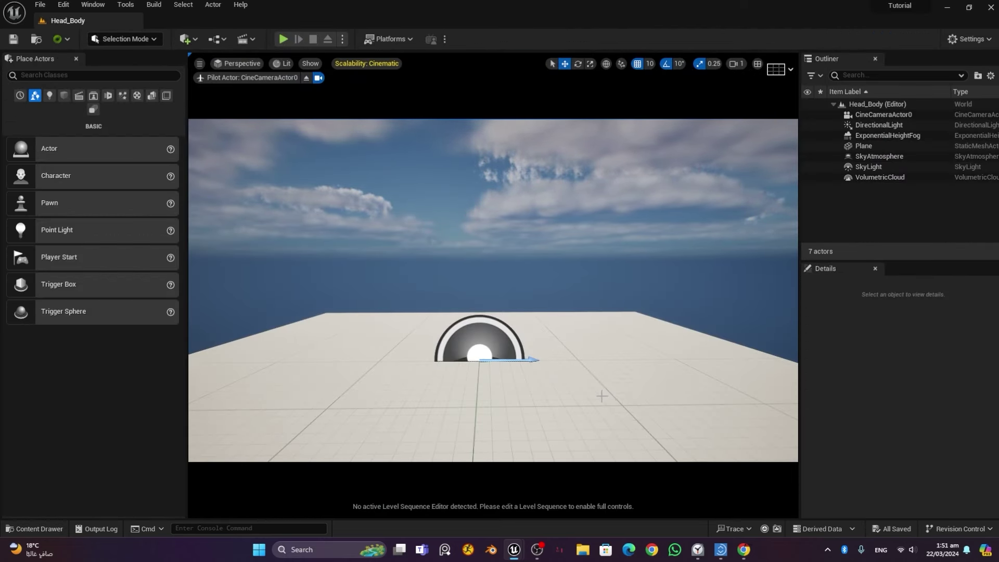
# Step: Place the BP_Zee_English blueprint from Content > MetaHumans > Zee_English into the level
pyautogui.click(38, 528)
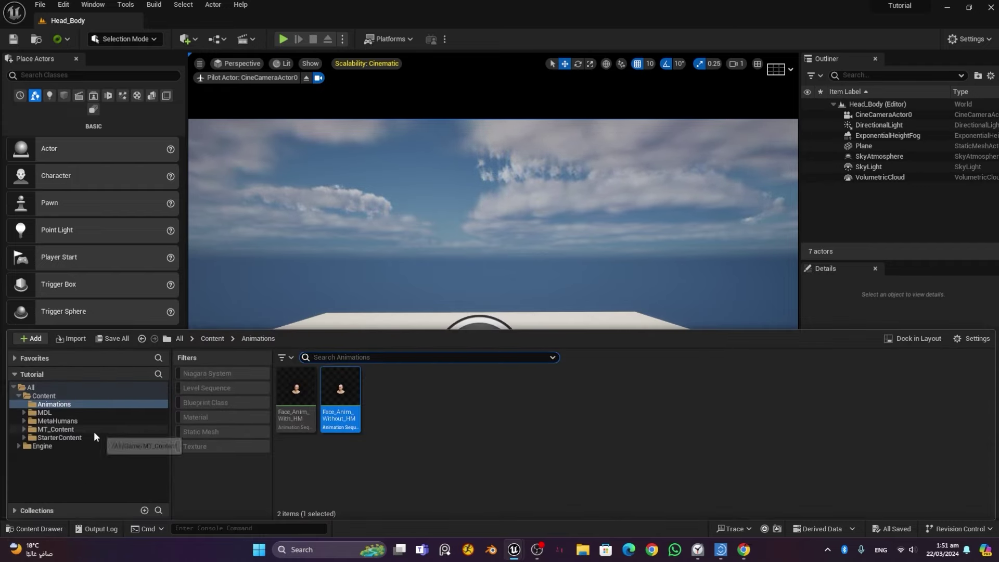
pyautogui.click(52, 396)
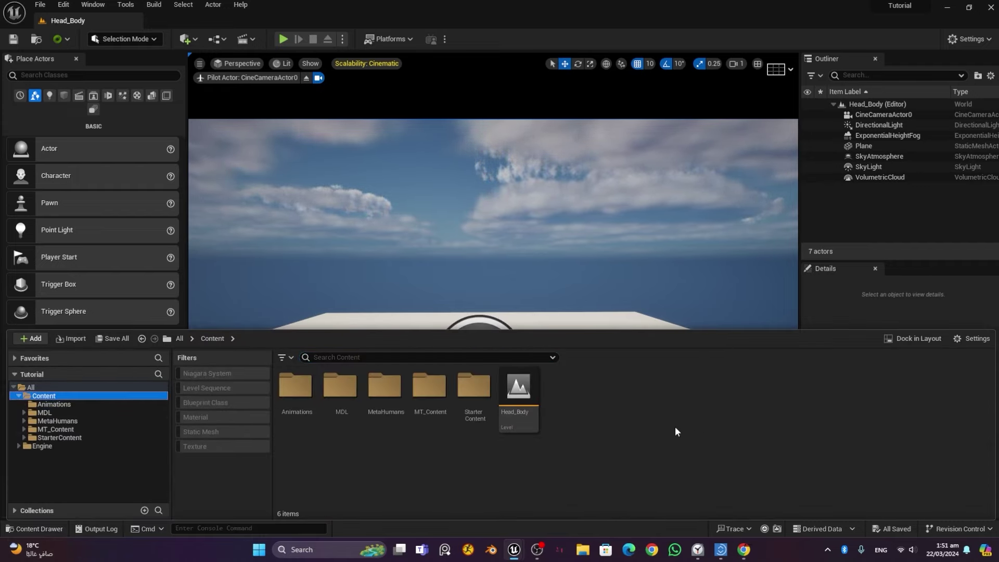
pyautogui.rightClick(575, 394)
pyautogui.moveTo(650, 388)
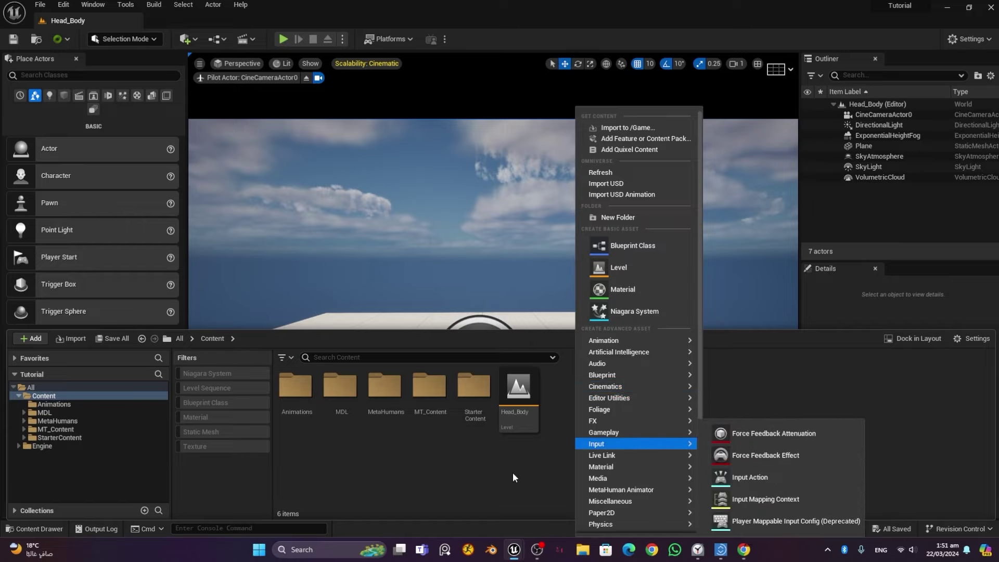
pyautogui.click(486, 466)
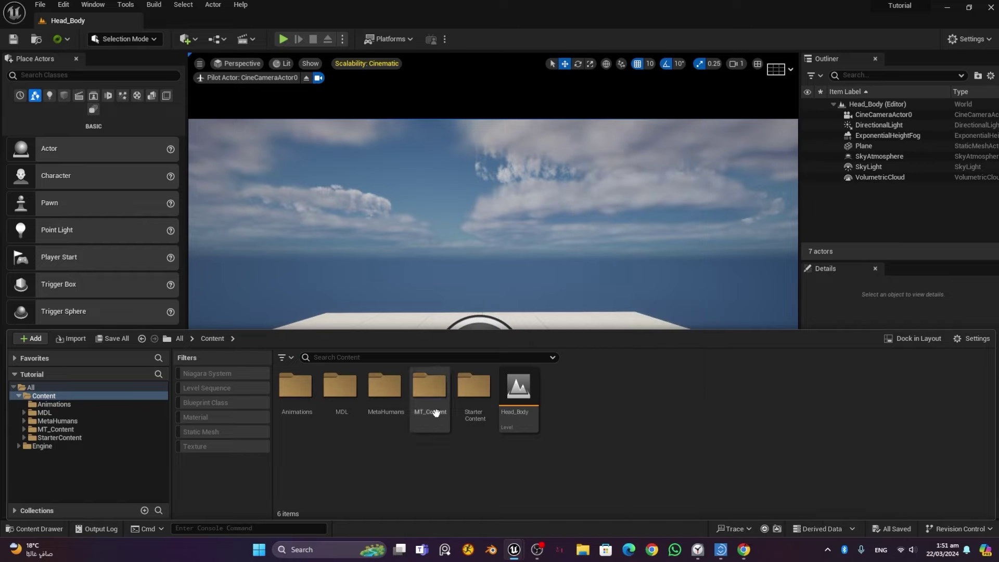
pyautogui.click(398, 396)
pyautogui.doubleClick(399, 396)
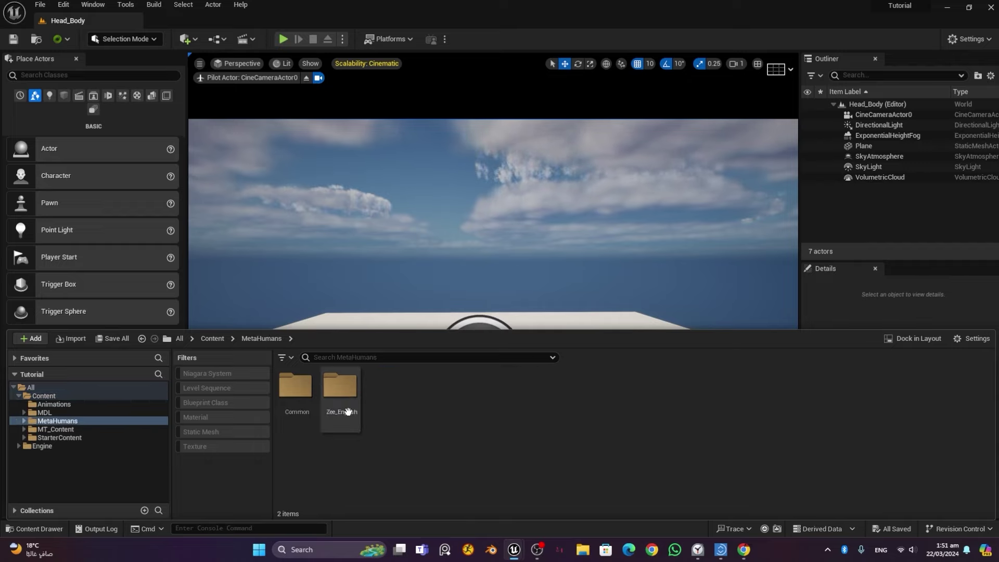
pyautogui.doubleClick(340, 385)
pyautogui.click(698, 386)
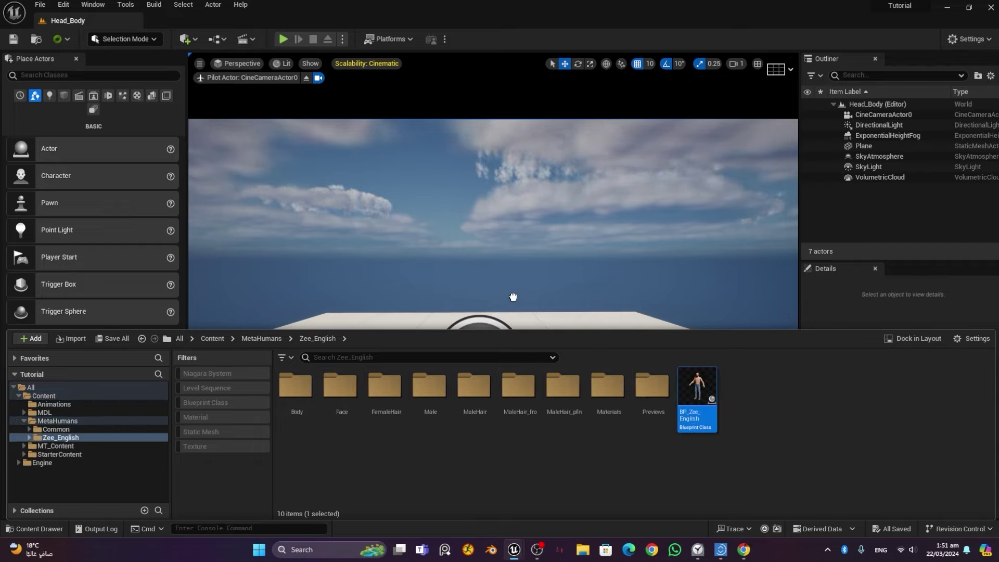
pyautogui.moveTo(523, 317); pyautogui.dragTo(556, 242)
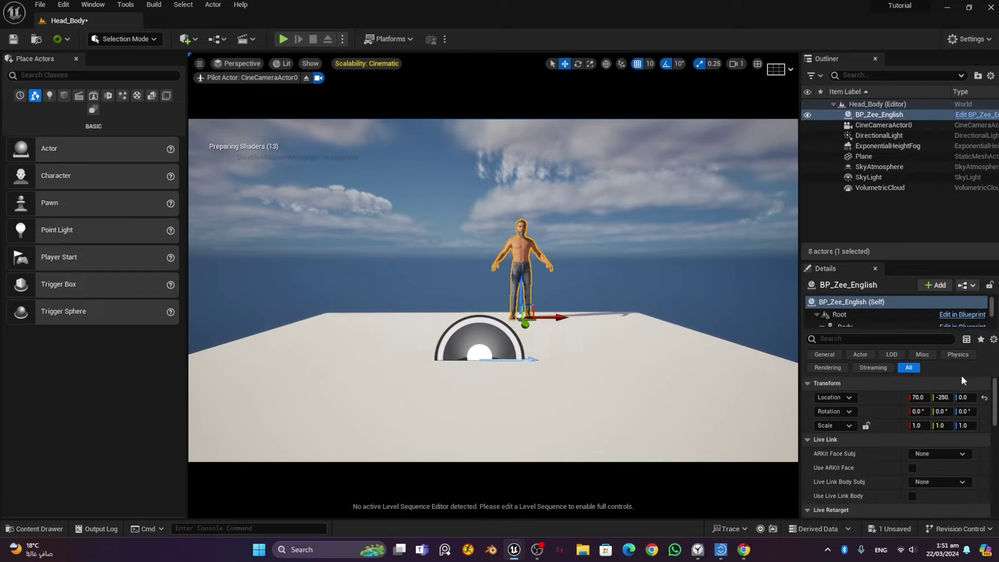
# Step: Reset its location, Alt-drag a copy, and set the two MetaHumans at X -60 and 60
pyautogui.click(984, 398)
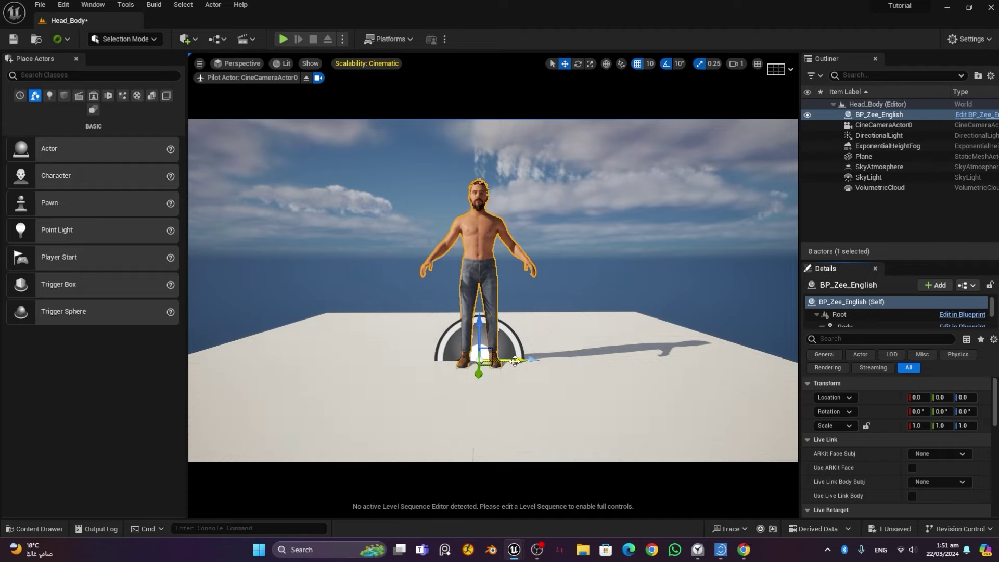
pyautogui.moveTo(515, 361); pyautogui.dragTo(444, 363)
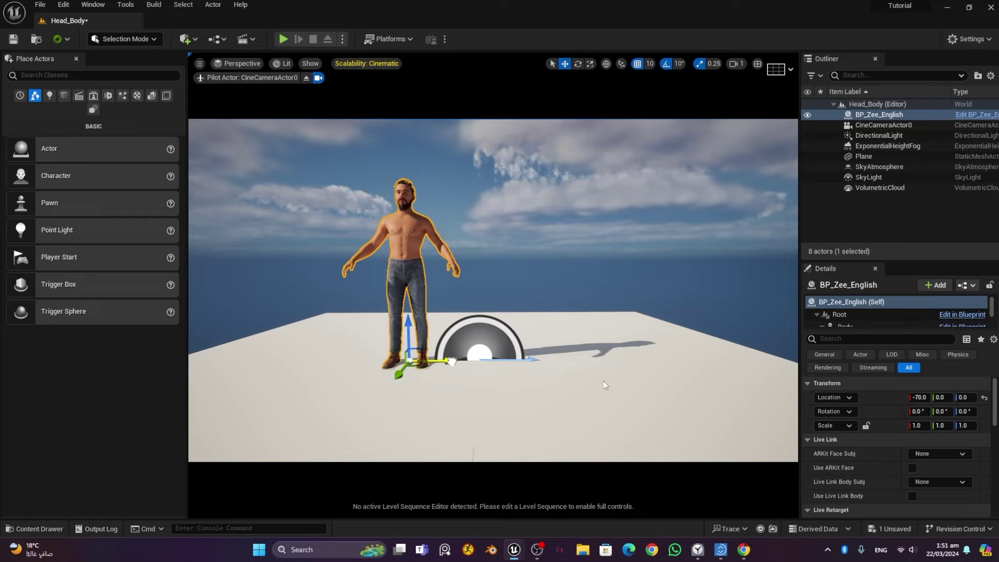
pyautogui.keyDown('alt'); pyautogui.moveTo(452, 361); pyautogui.dragTo(441, 361); pyautogui.keyUp('alt')
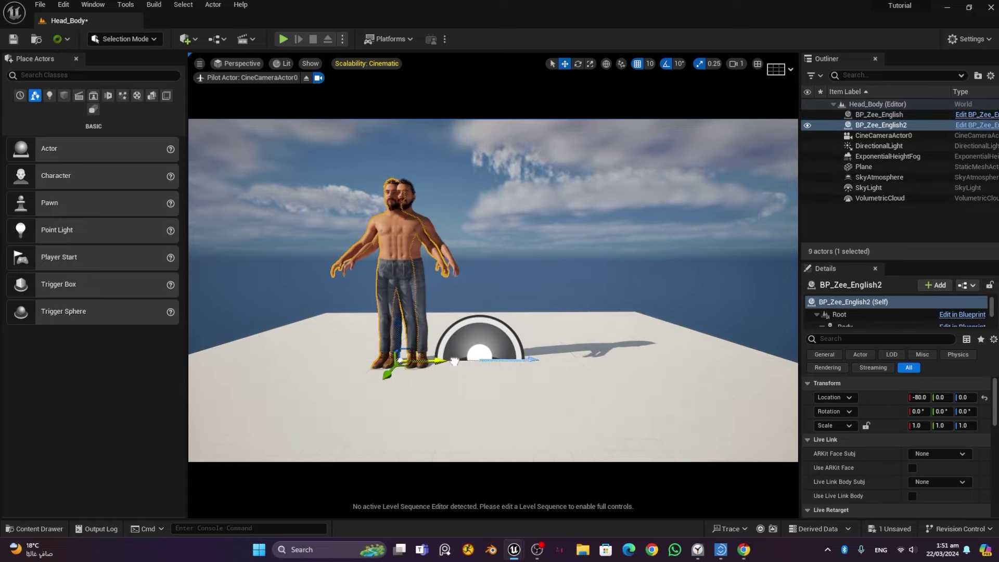
pyautogui.moveTo(455, 361); pyautogui.dragTo(572, 361)
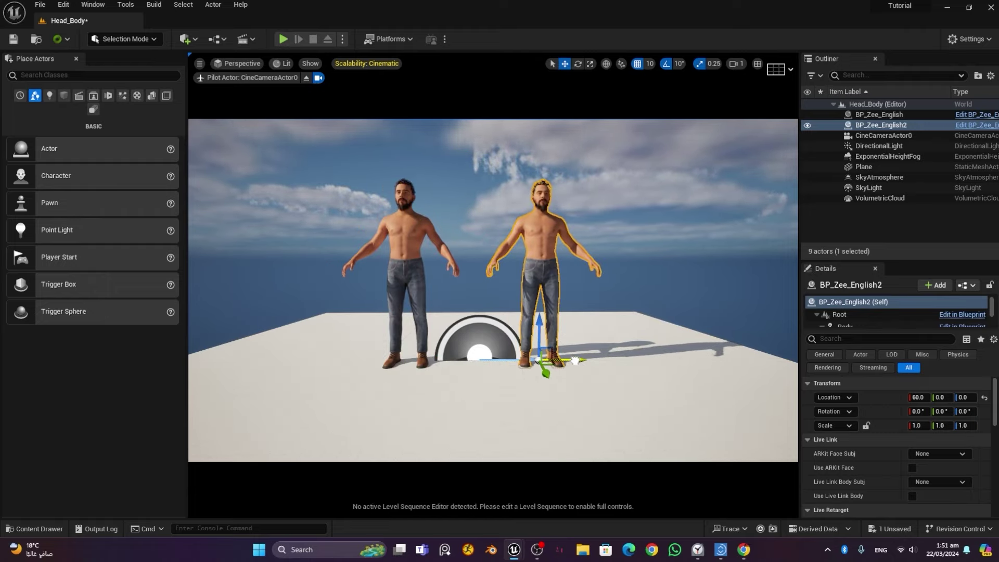
pyautogui.click(408, 252)
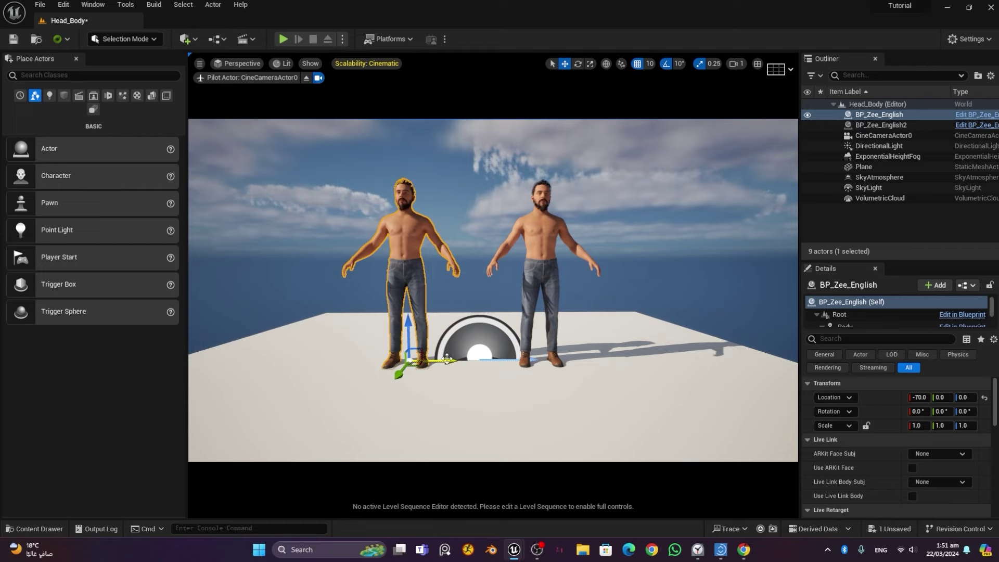
pyautogui.moveTo(444, 359); pyautogui.dragTo(454, 356)
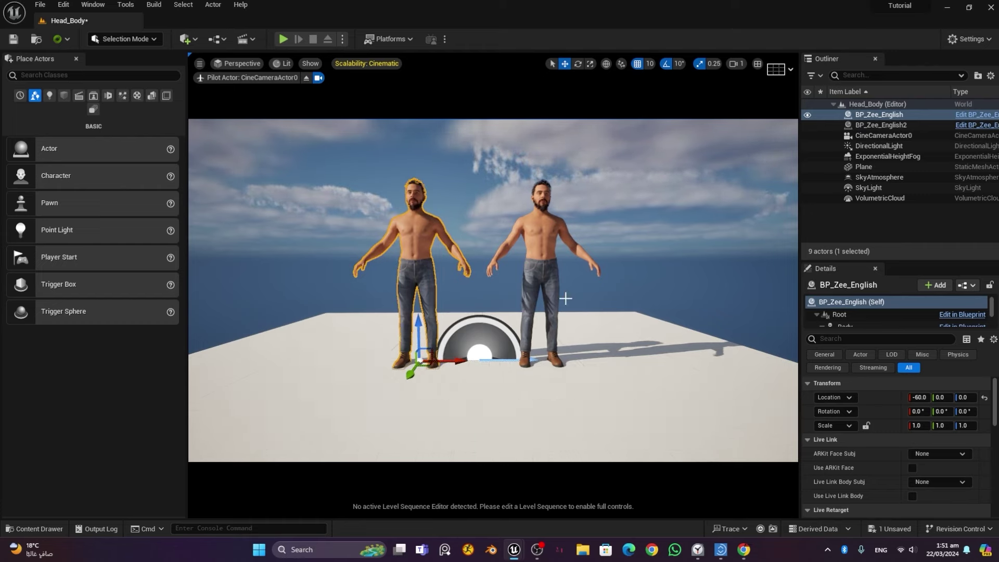
pyautogui.click(54, 531)
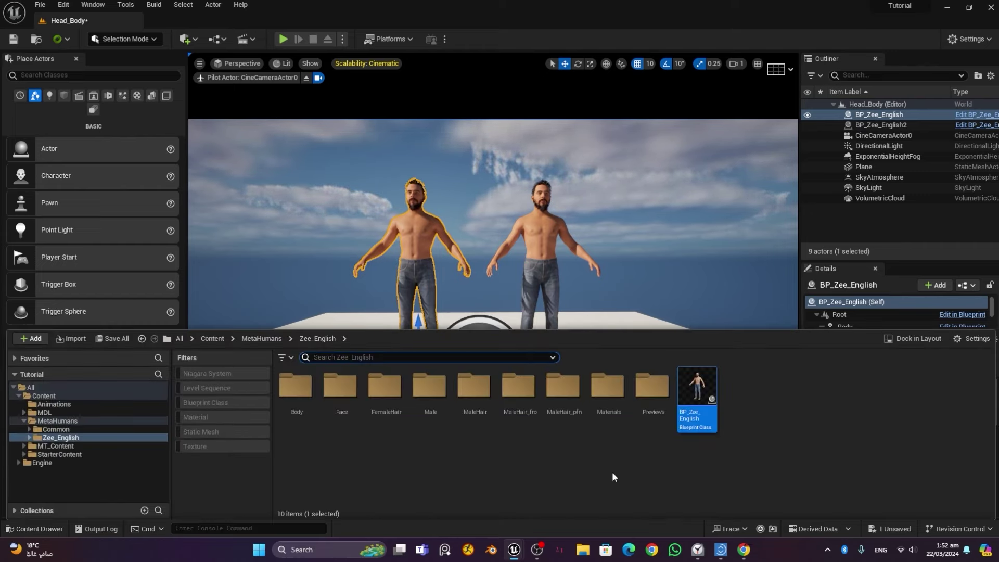
# Step: Create a Level Sequence named Trial_Seq in the Content folder and save everything
pyautogui.click(55, 395)
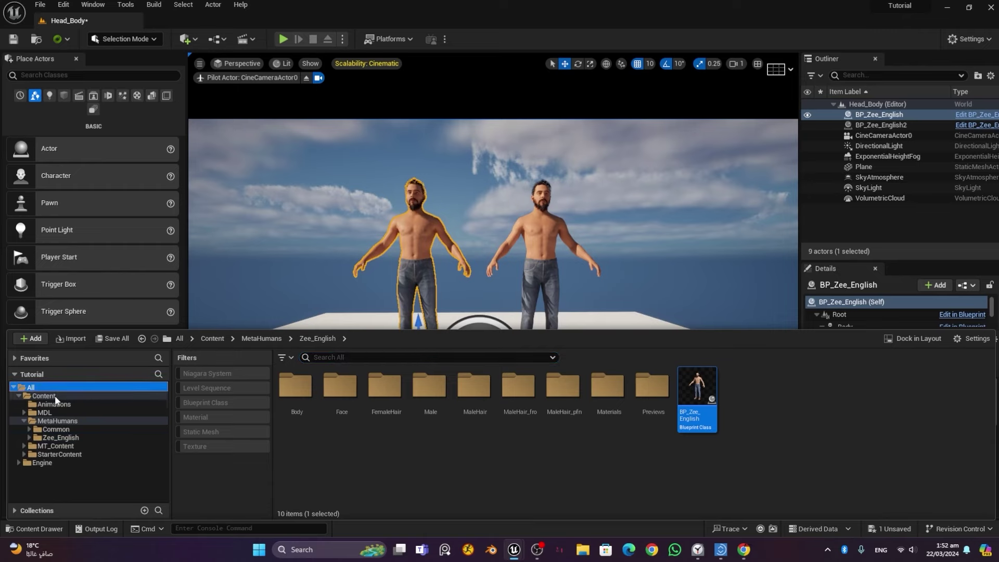
pyautogui.click(23, 417)
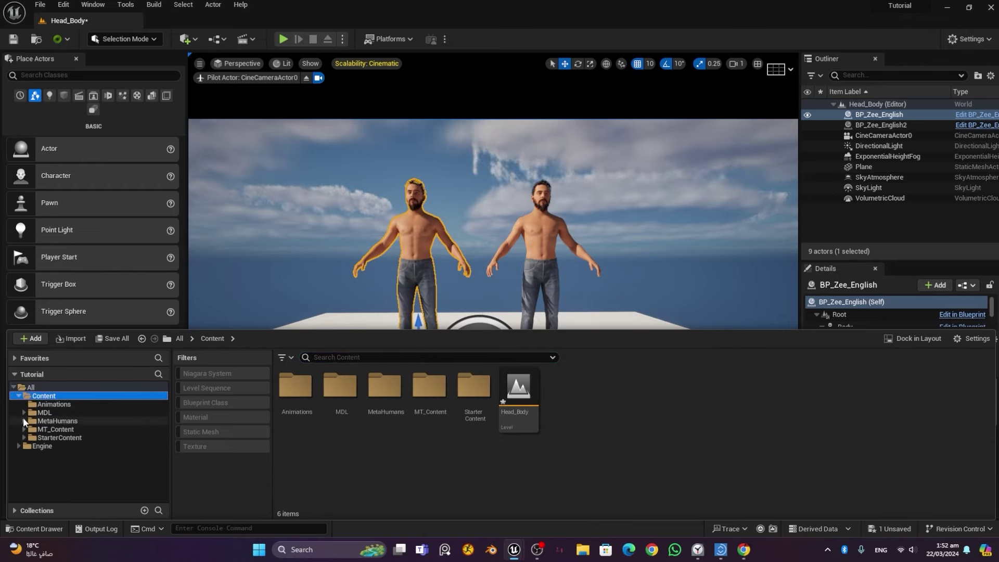
pyautogui.rightClick(559, 394)
pyautogui.moveTo(598, 404)
pyautogui.moveTo(638, 386)
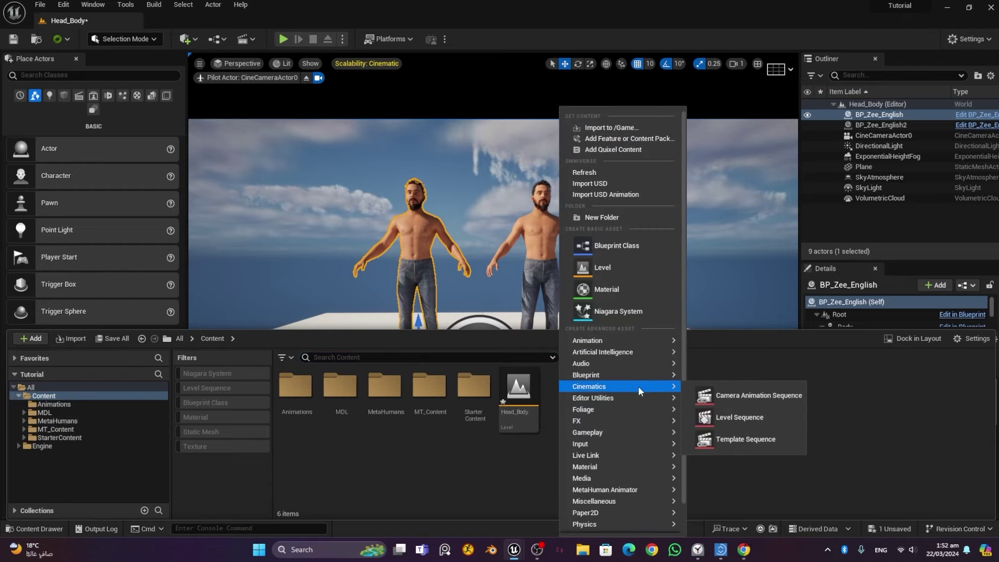
pyautogui.click(748, 423)
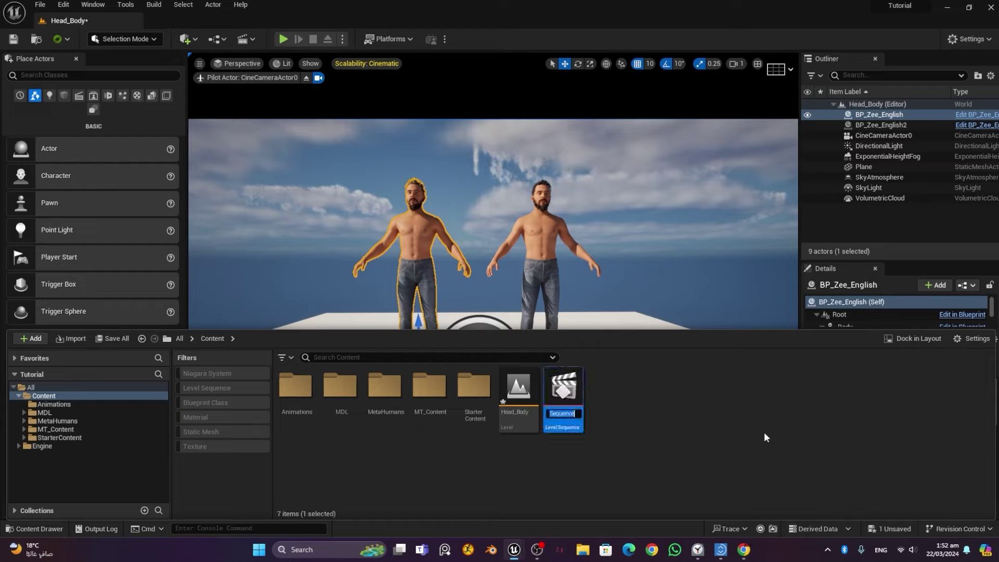
pyautogui.write('Trial_Seq')
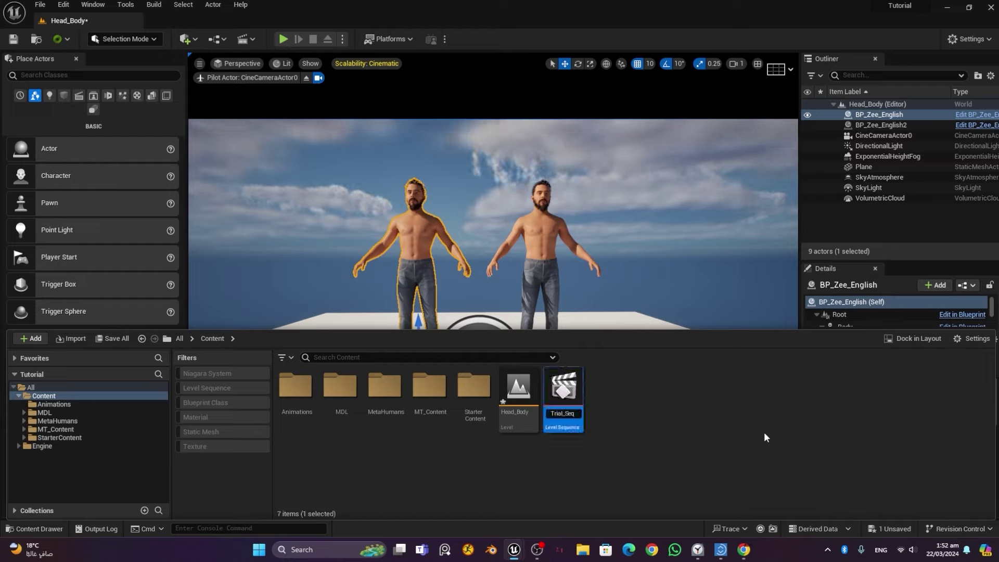
pyautogui.press('Return')
pyautogui.hotkey('ctrl', 'shift', 's')
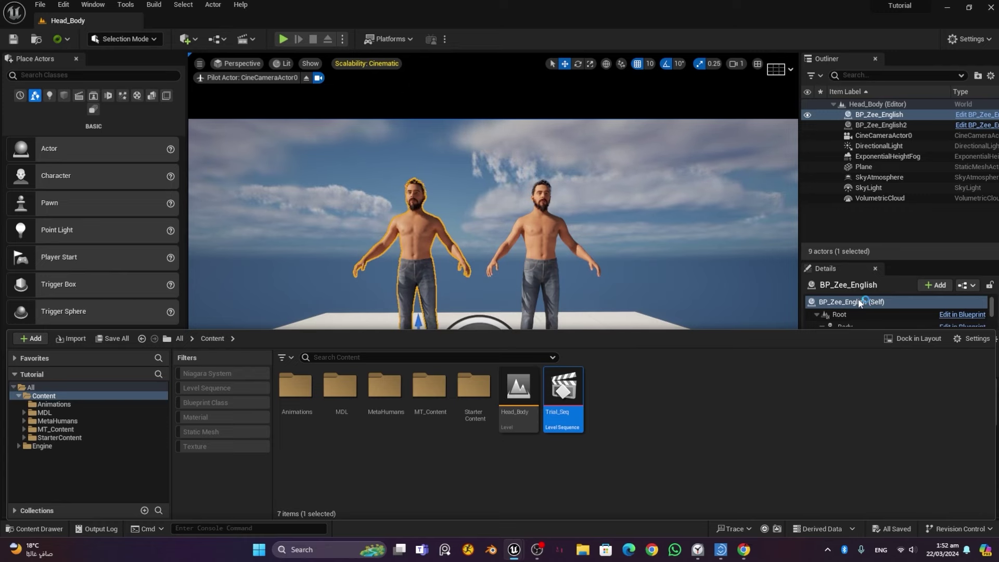
# Step: Open Trial_Seq in Sequencer and enlarge its editing area
pyautogui.doubleClick(563, 398)
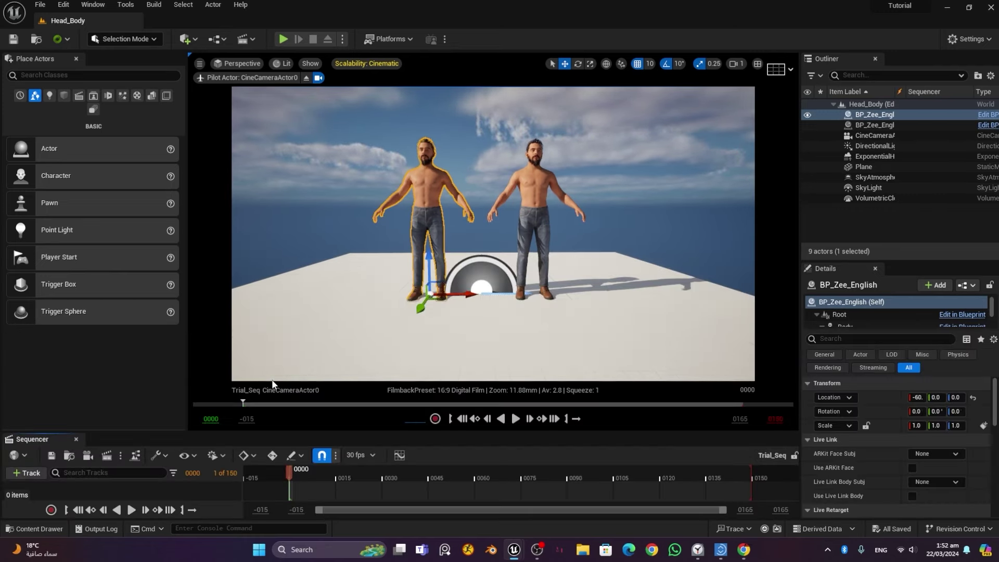
pyautogui.moveTo(158, 432); pyautogui.dragTo(158, 393)
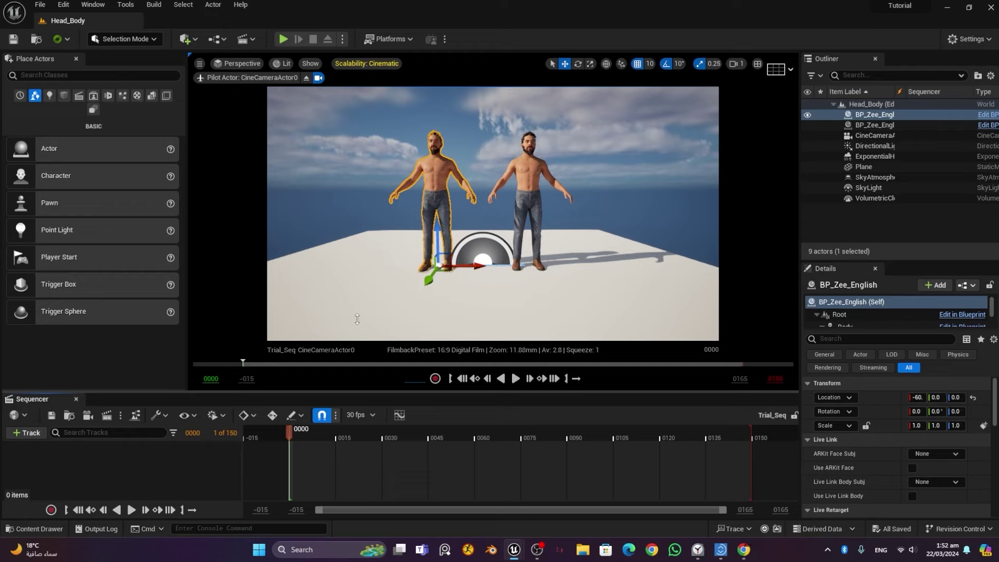
pyautogui.scroll(3, 493, 213)
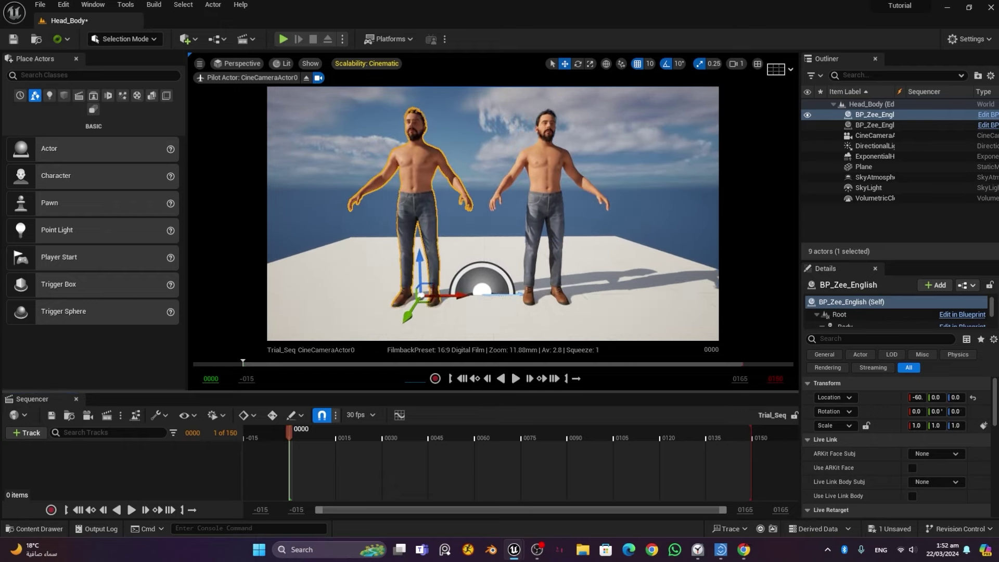
pyautogui.moveTo(499, 289); pyautogui.dragTo(499, 283, button='right')
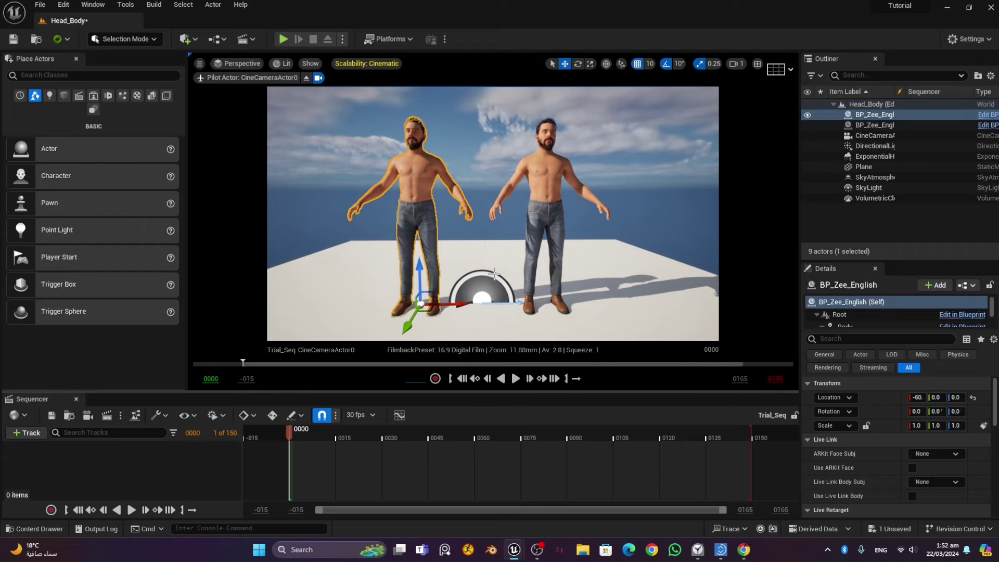
# Step: Add BP_Zee_English and BP_Zee_English2 to the sequence as the current selection
pyautogui.keyDown('ctrl'); pyautogui.click(546, 184); pyautogui.keyUp('ctrl')
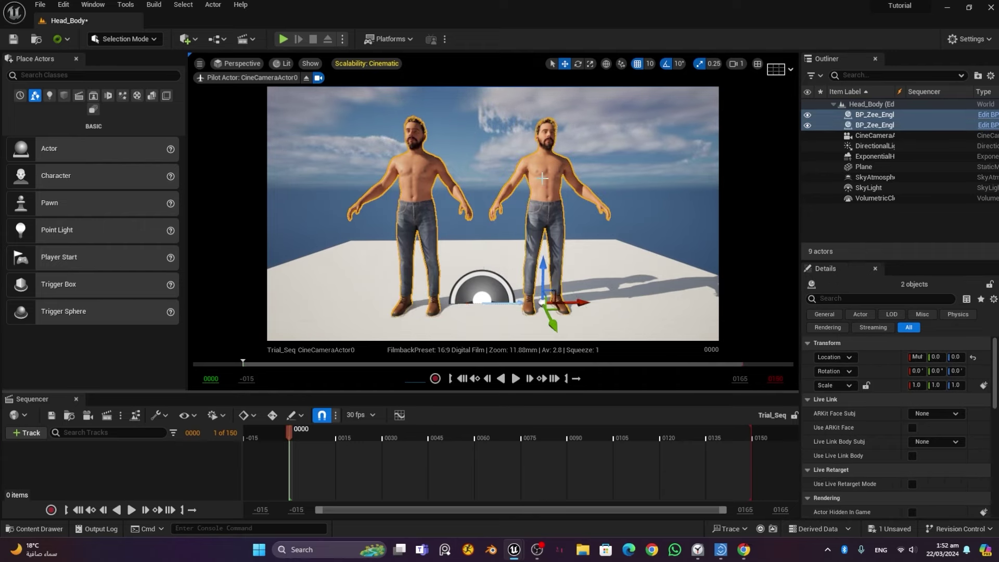
pyautogui.click(33, 431)
pyautogui.moveTo(67, 252)
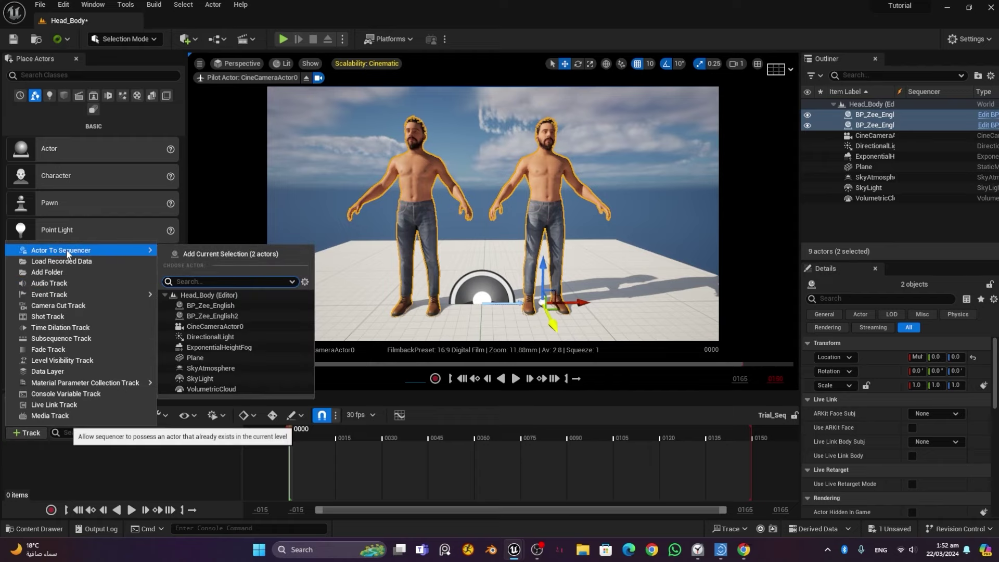
pyautogui.click(221, 254)
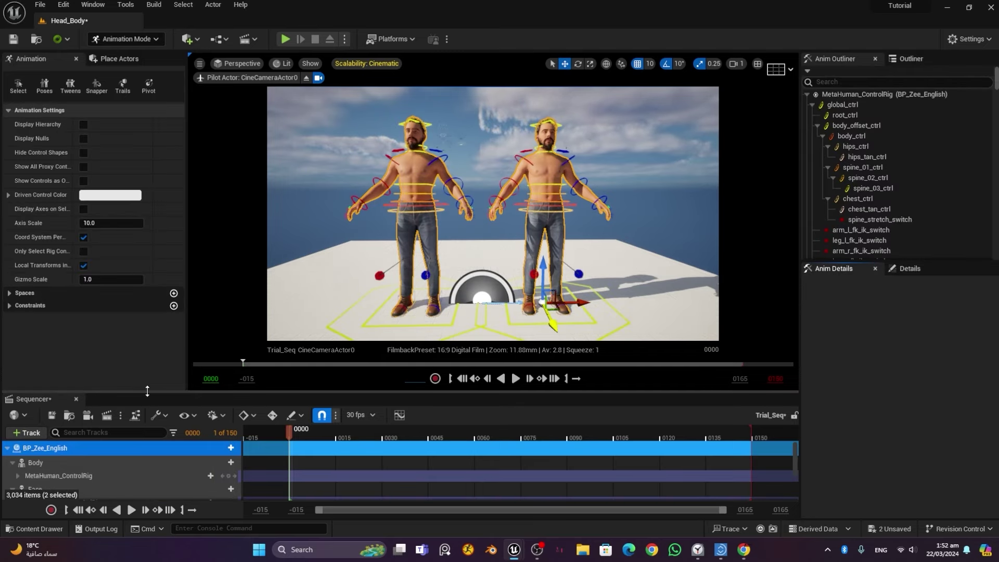
# Step: Delete the MetaHuman_ControlRig and Face_ControlBoard_CtrlRig tracks from BP_Zee_English and BP_Zee_English2
pyautogui.moveTo(150, 391); pyautogui.dragTo(150, 313)
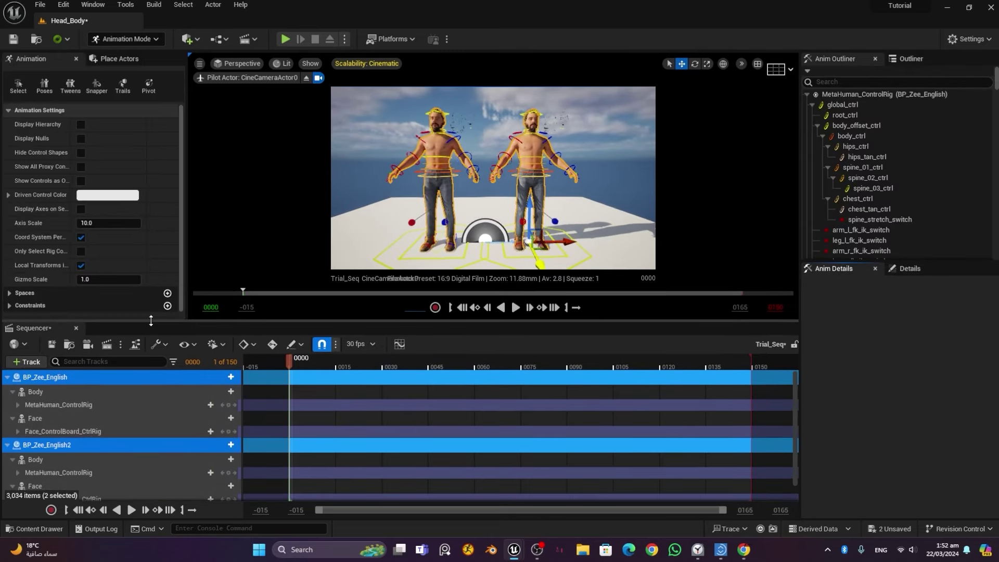
pyautogui.click(87, 405)
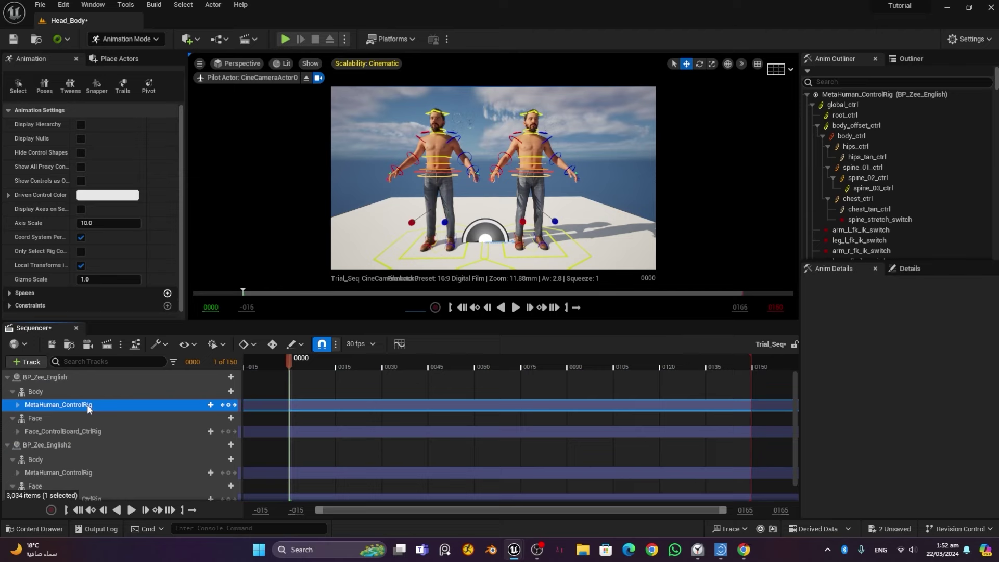
pyautogui.press('Delete')
pyautogui.click(90, 418)
pyautogui.press('Delete')
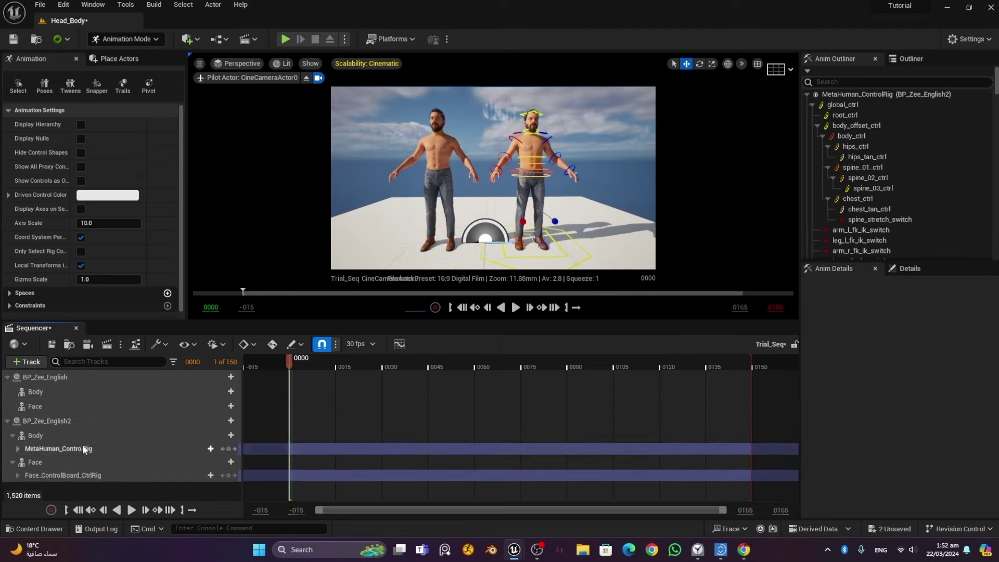
pyautogui.click(82, 445)
pyautogui.press('Delete')
pyautogui.click(90, 461)
pyautogui.press('Delete')
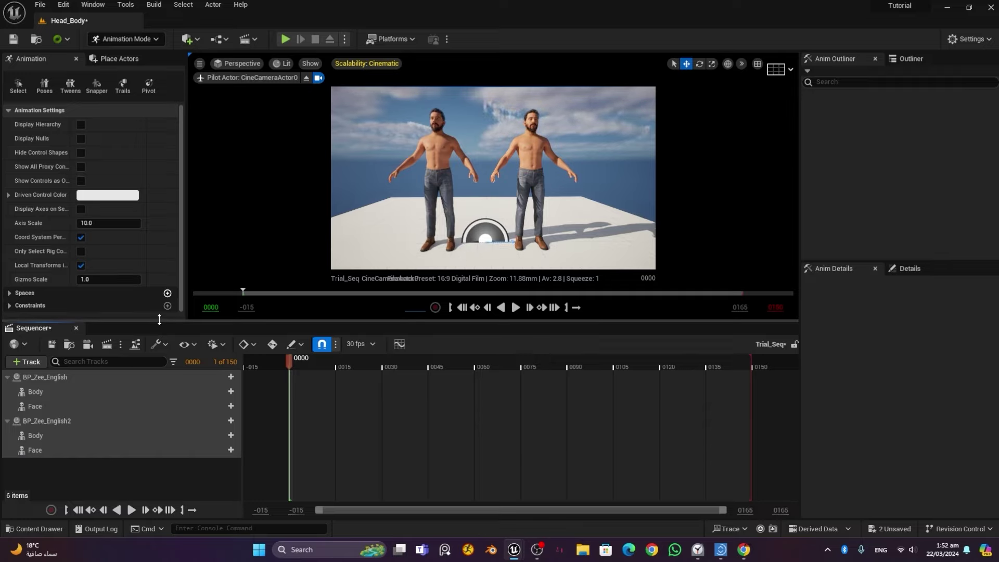
pyautogui.moveTo(159, 320); pyautogui.dragTo(159, 334)
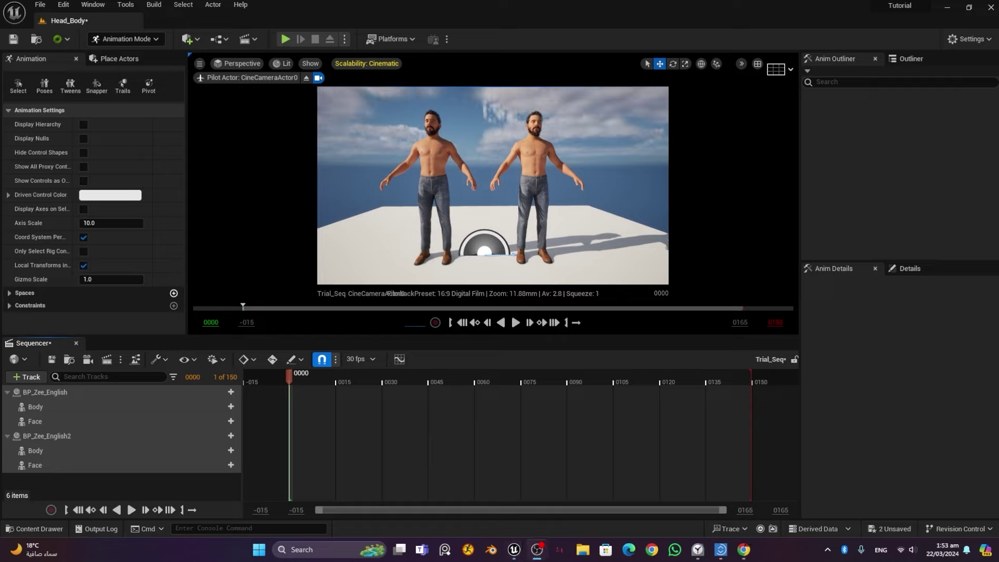
# Step: Remove the Face track under BP_Zee_English2, leaving only its Body track
pyautogui.click(427, 147)
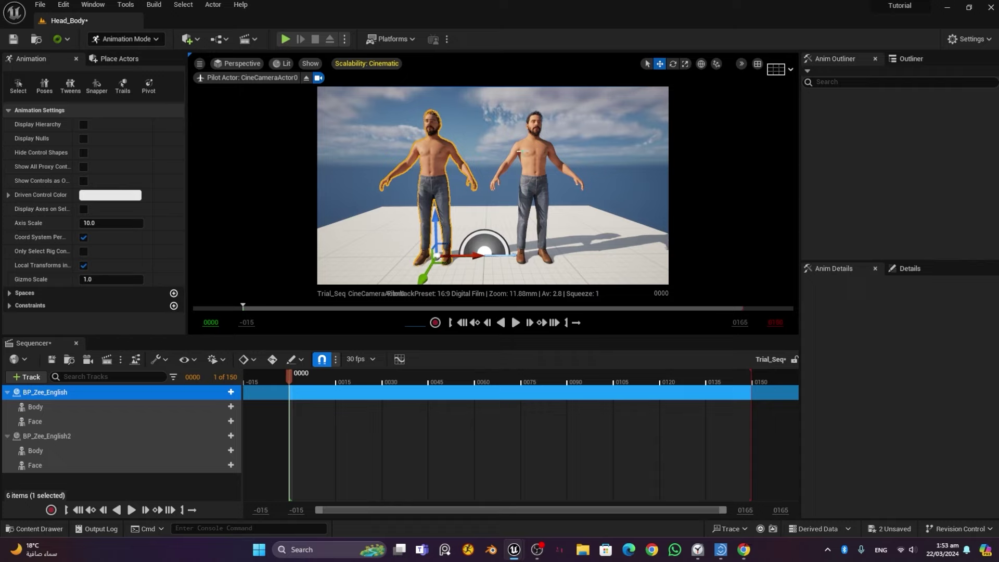
pyautogui.click(528, 182)
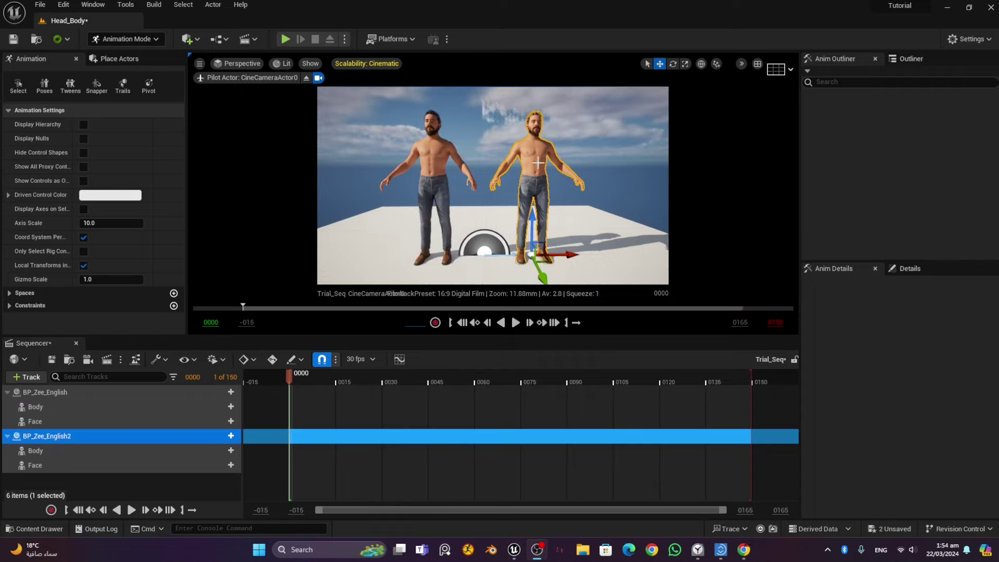
pyautogui.click(143, 467)
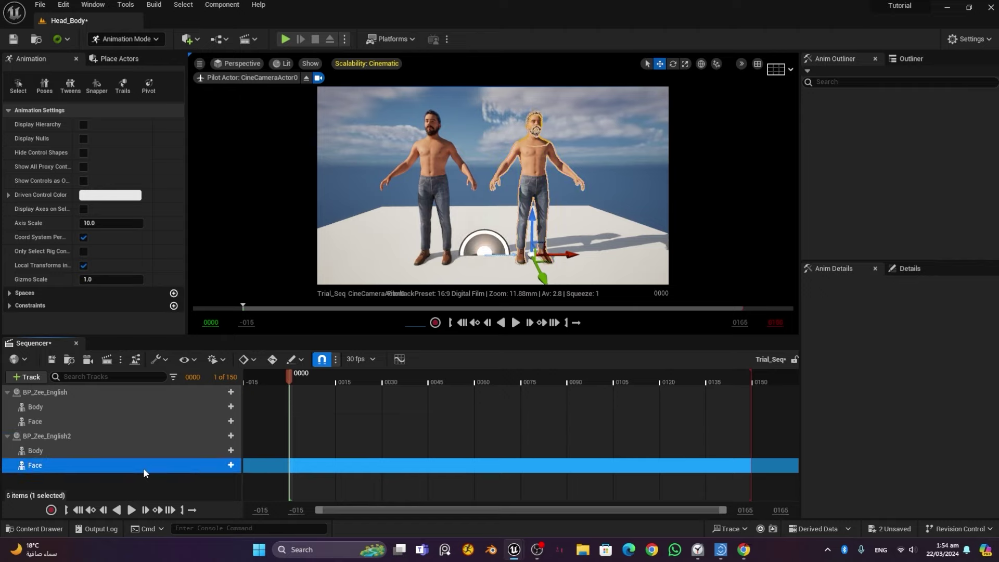
pyautogui.press('Delete')
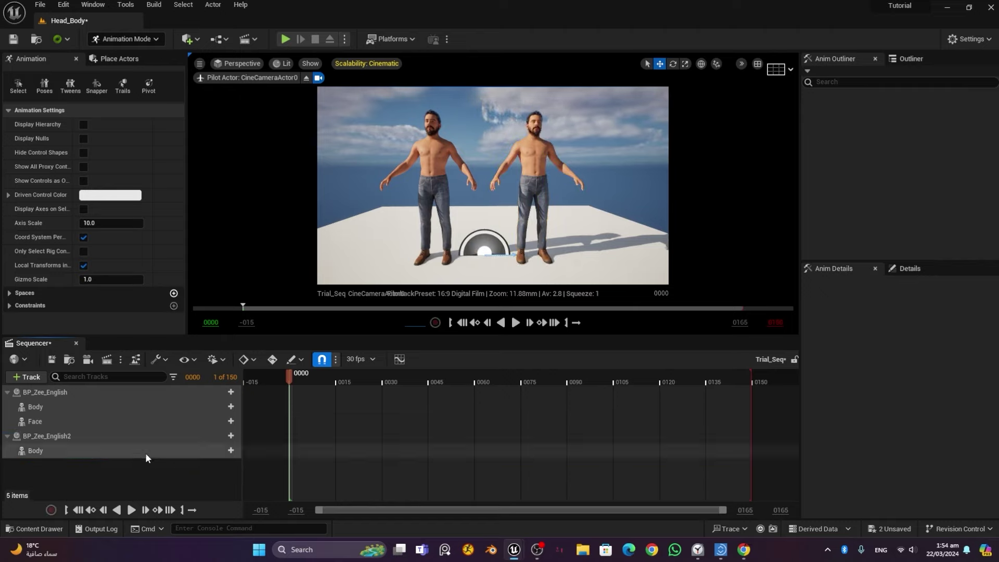
pyautogui.click(146, 452)
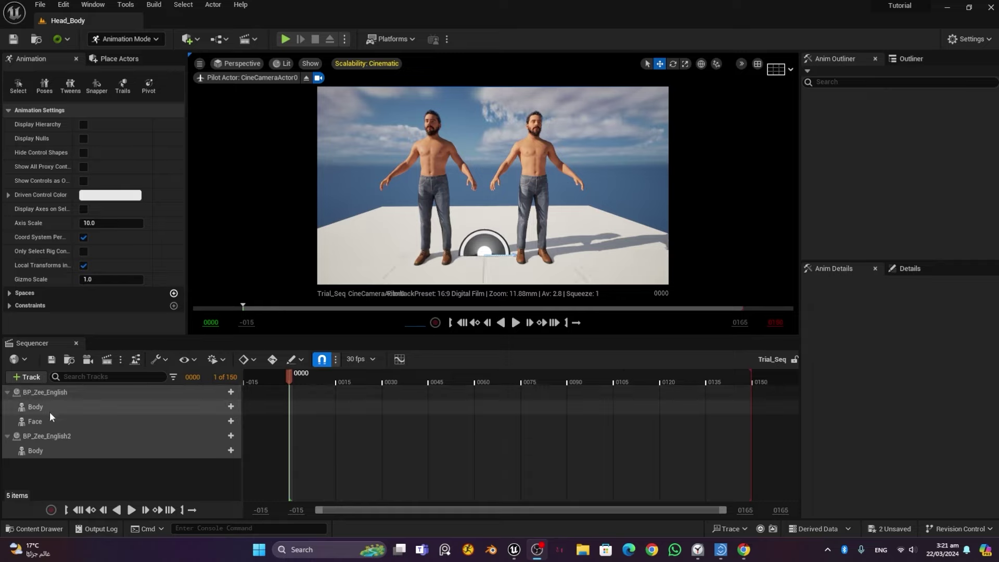
# Step: Add idle_251087_idle_251087 to BP_Zee_English's Body, preview it, and rewind to the first frame
pyautogui.click(229, 407)
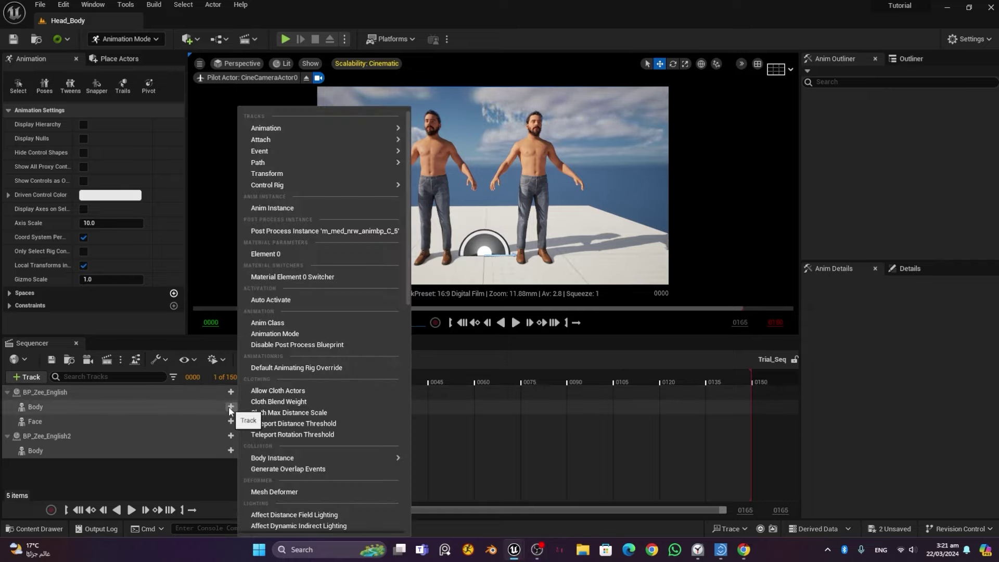
pyautogui.moveTo(321, 127)
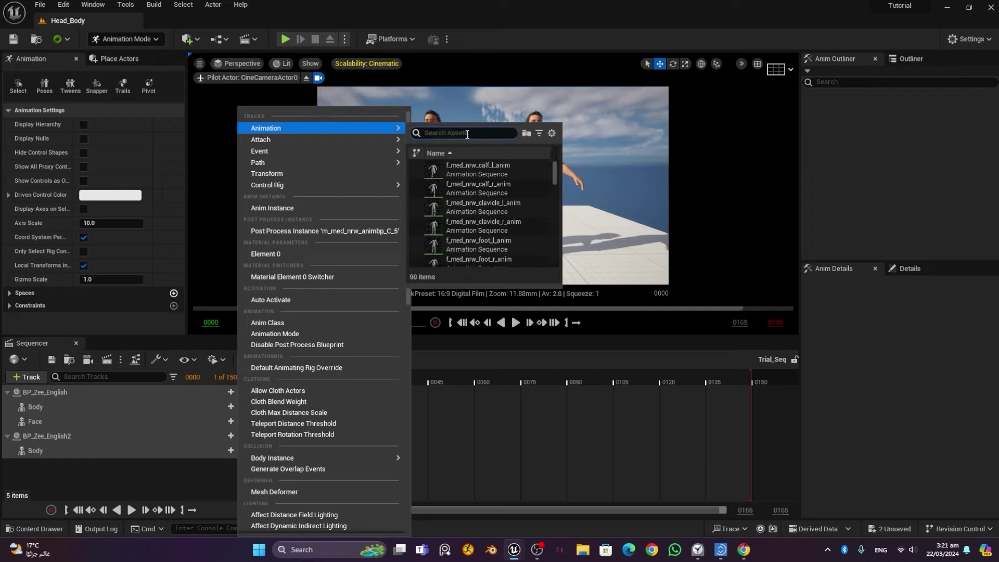
pyautogui.write('idle')
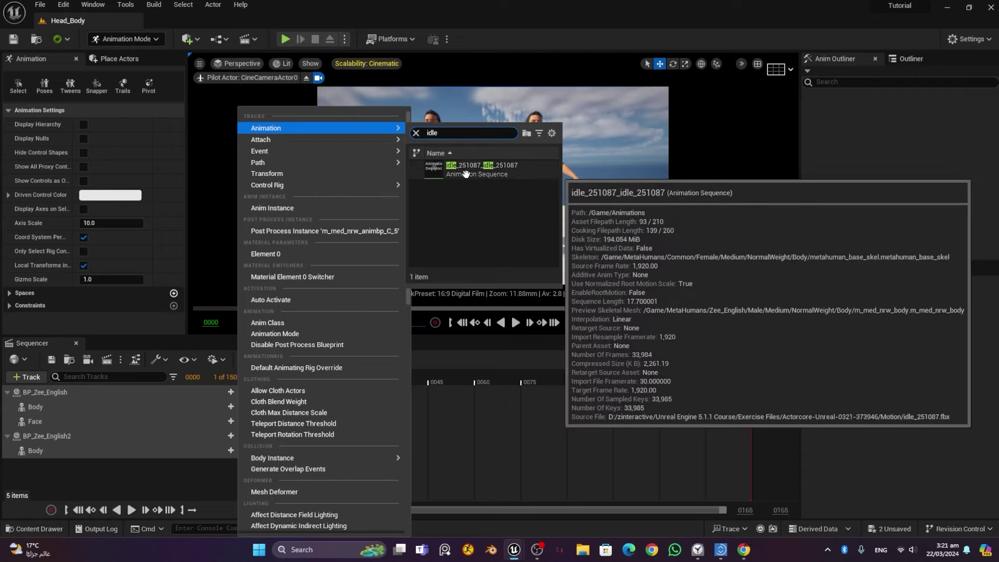
pyautogui.click(465, 173)
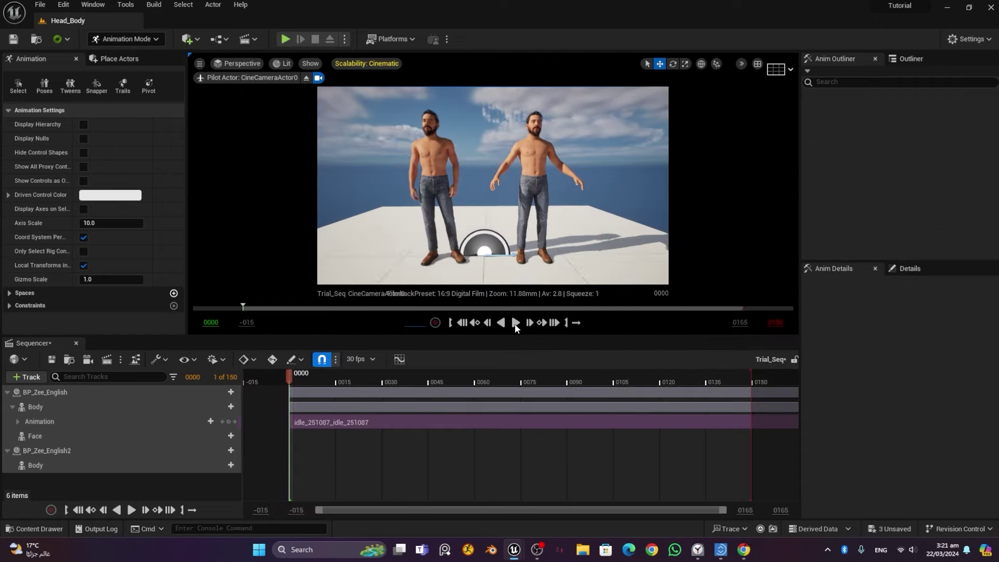
pyautogui.click(515, 322)
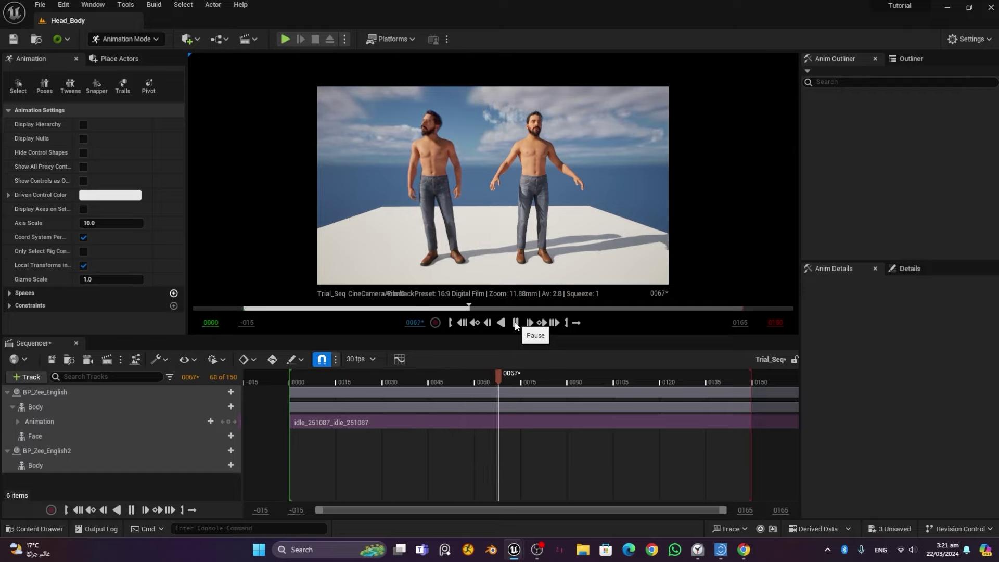
pyautogui.click(515, 322)
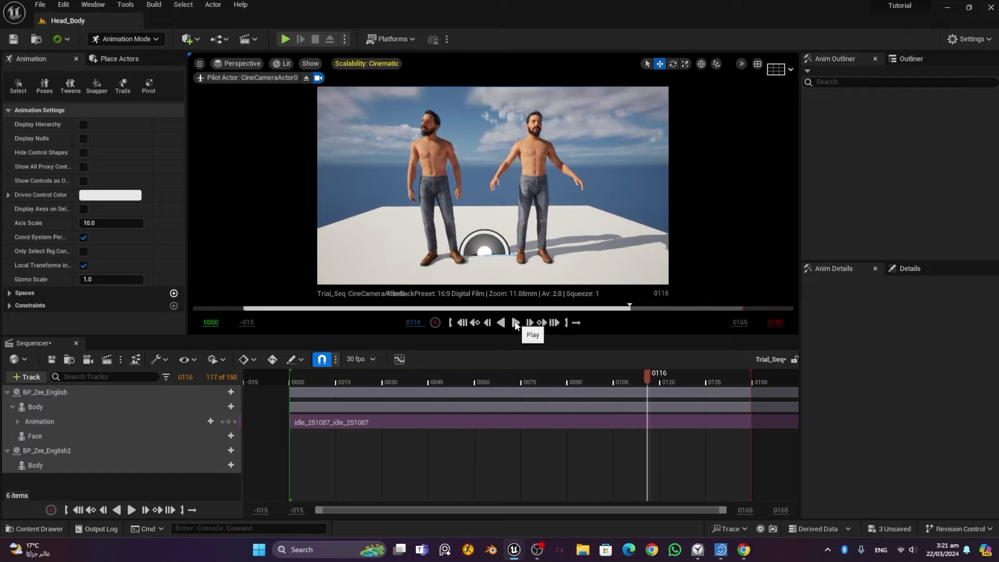
pyautogui.click(464, 323)
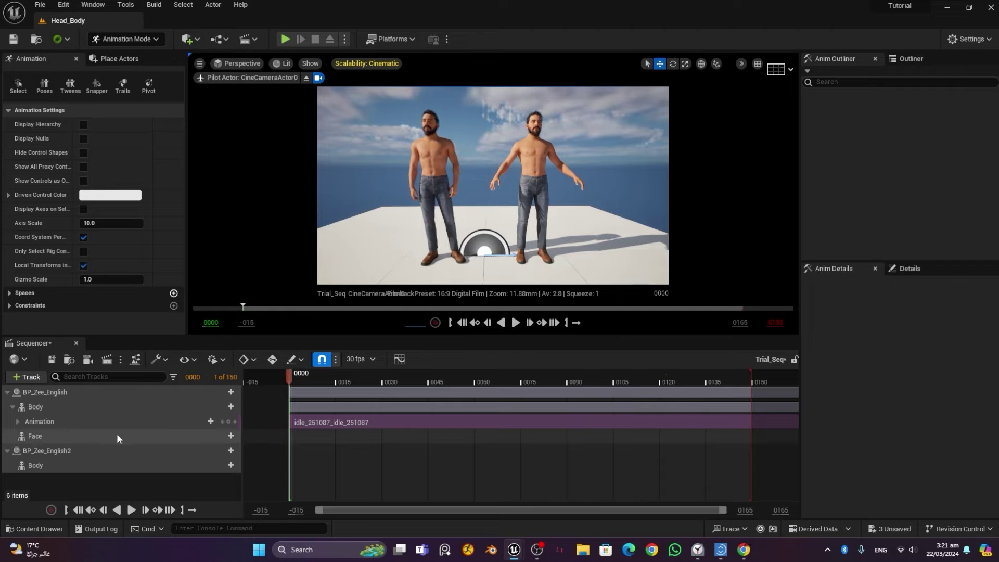
# Step: Add Face_Anim_Without_HM to BP_Zee_English's Face and set the end frame to 274
pyautogui.click(231, 436)
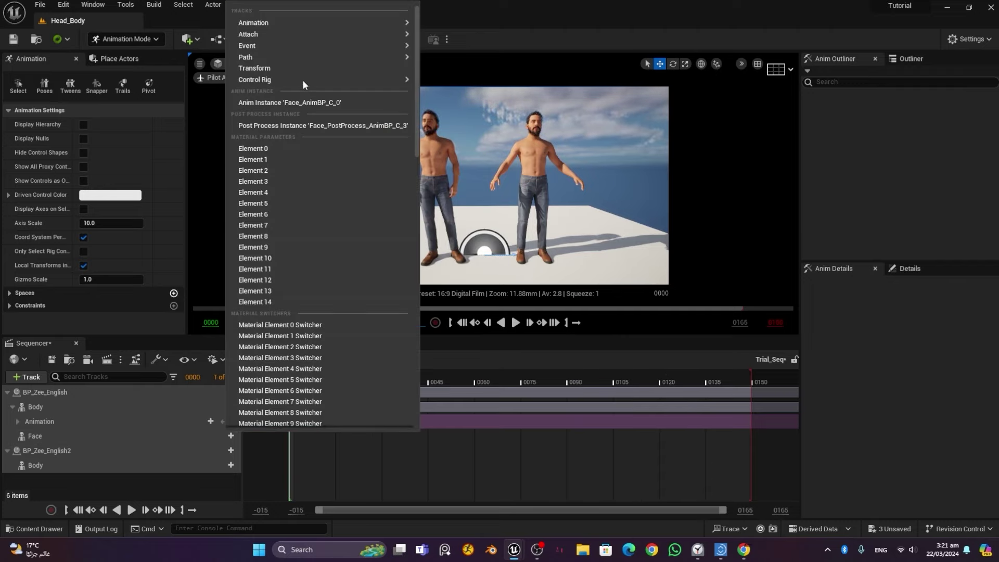
pyautogui.moveTo(291, 27)
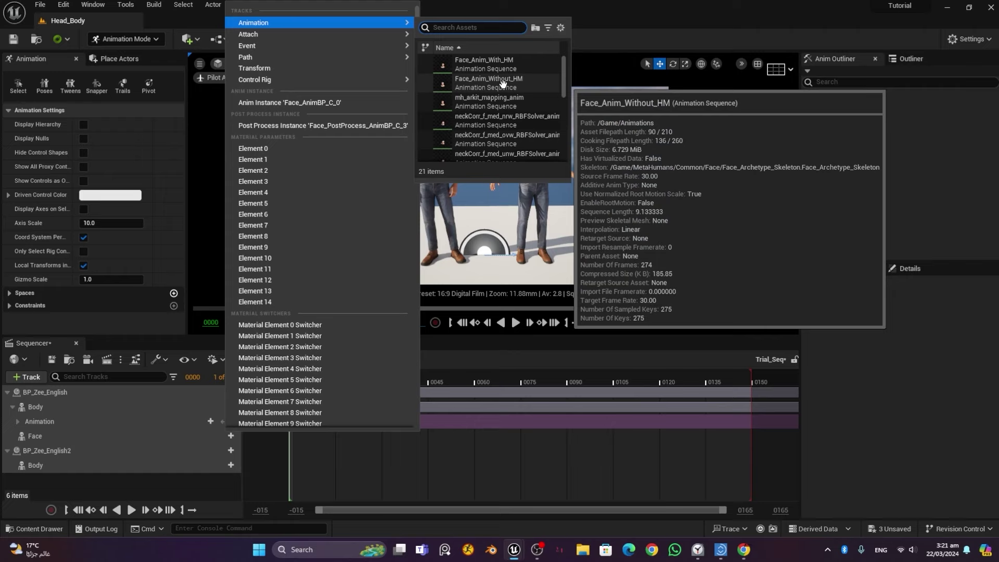
pyautogui.click(502, 83)
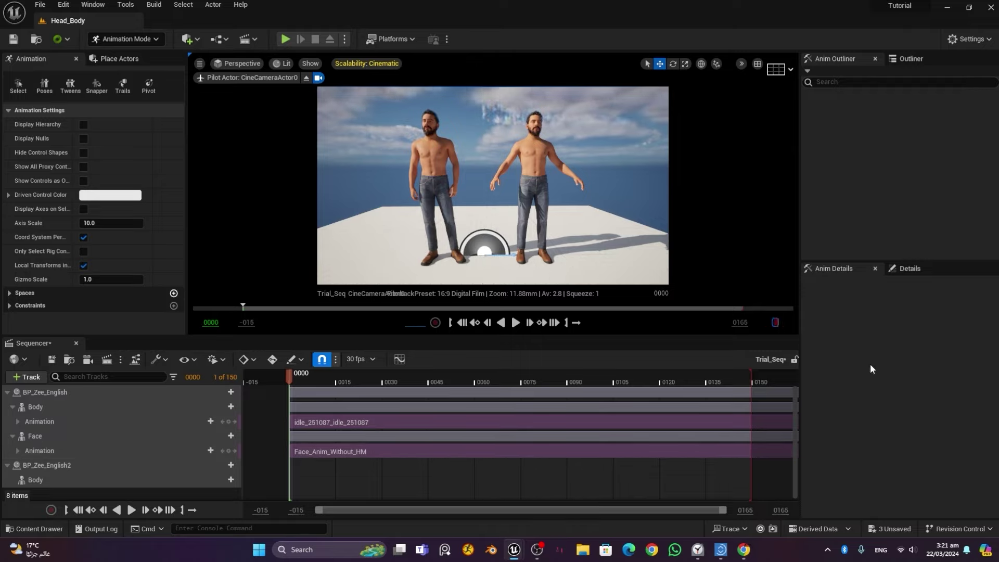
pyautogui.press('Return')
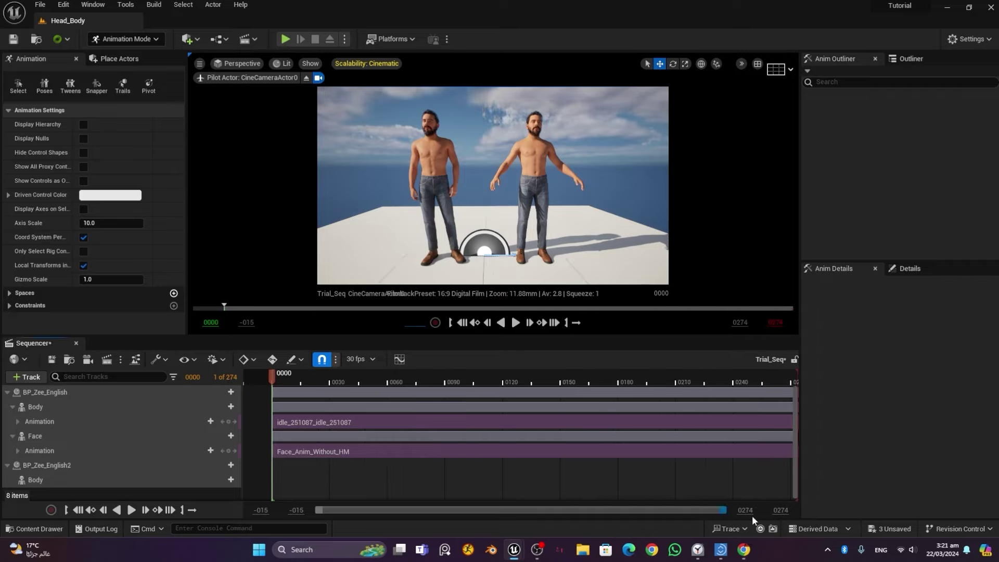
# Step: Play the sequence twice, reframe the piloted camera on both figures, and select the right MetaHuman
pyautogui.click(515, 321)
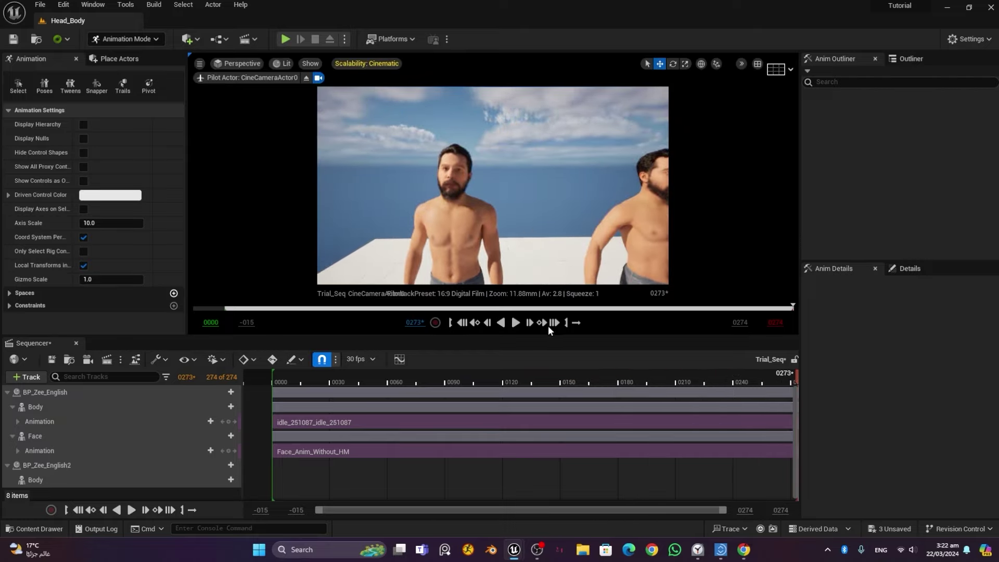
pyautogui.click(515, 323)
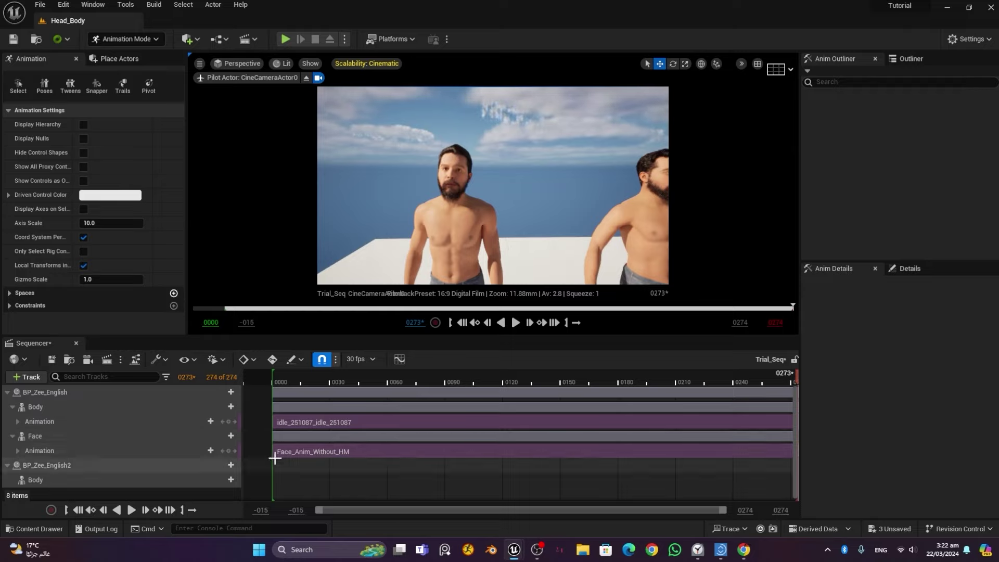
pyautogui.moveTo(561, 204); pyautogui.dragTo(577, 188)
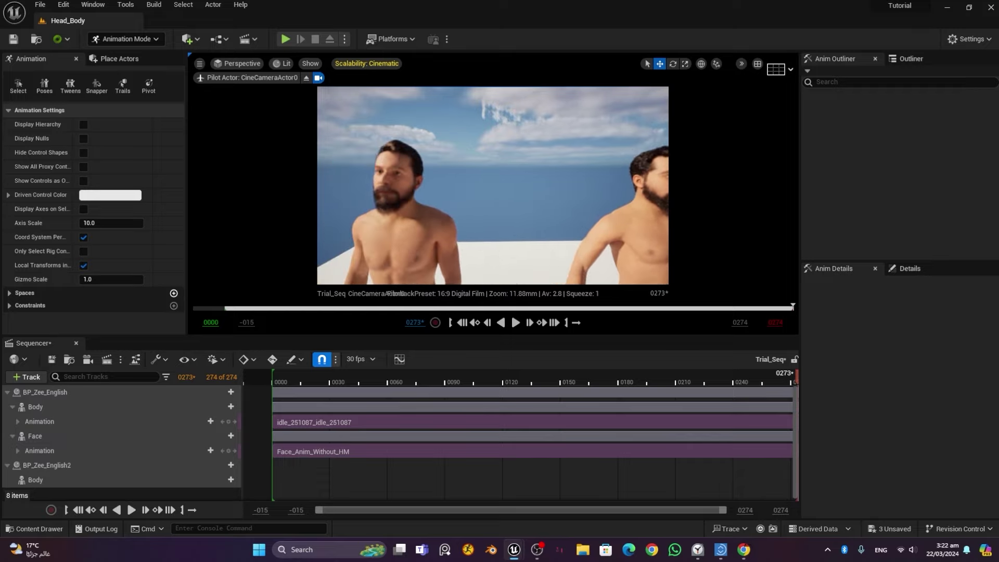
pyautogui.moveTo(597, 222); pyautogui.dragTo(566, 219)
pyautogui.click(590, 236)
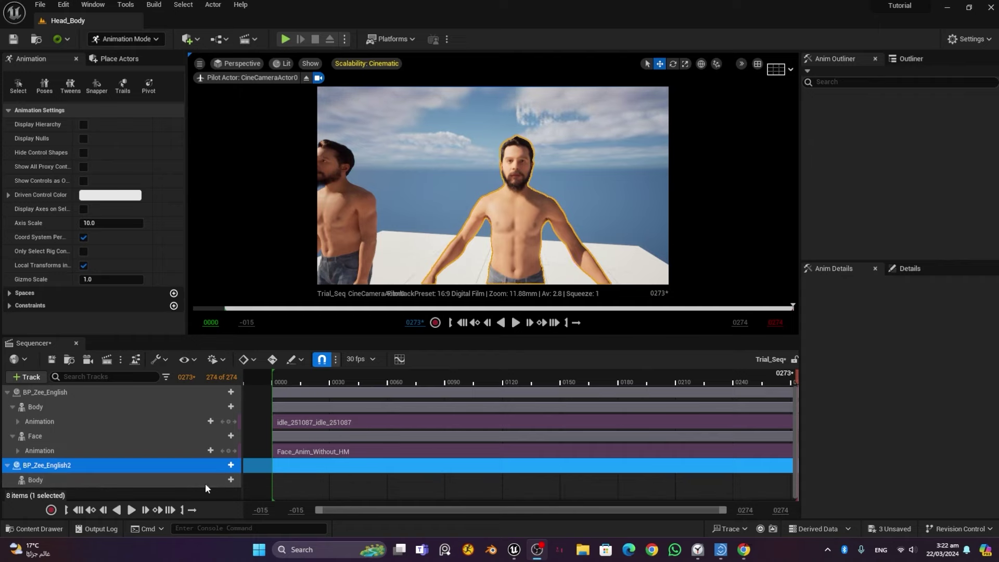
# Step: In the Animation picker for BP_Zee_English2's Body, enable Allow Incompatible Skeletons
pyautogui.click(231, 479)
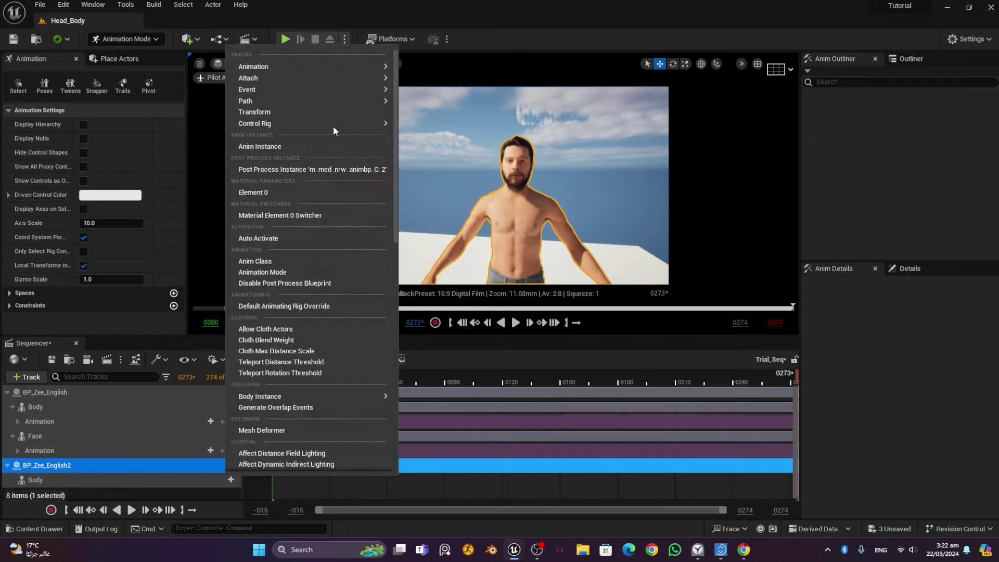
pyautogui.moveTo(304, 66)
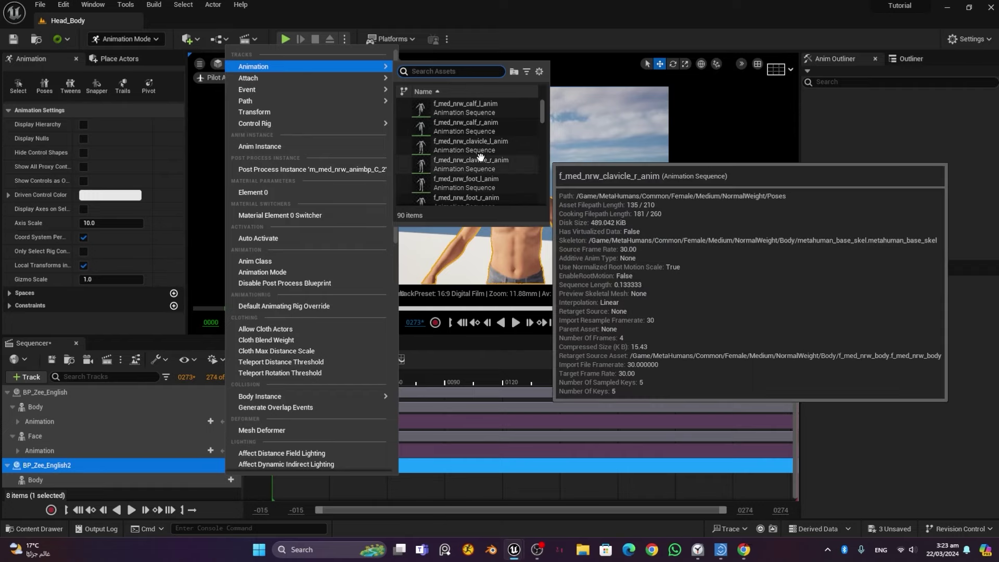
pyautogui.moveTo(541, 106)
pyautogui.mouseDown()
pyautogui.moveTo(535, 201)
pyautogui.moveTo(534, 93)
pyautogui.mouseUp()
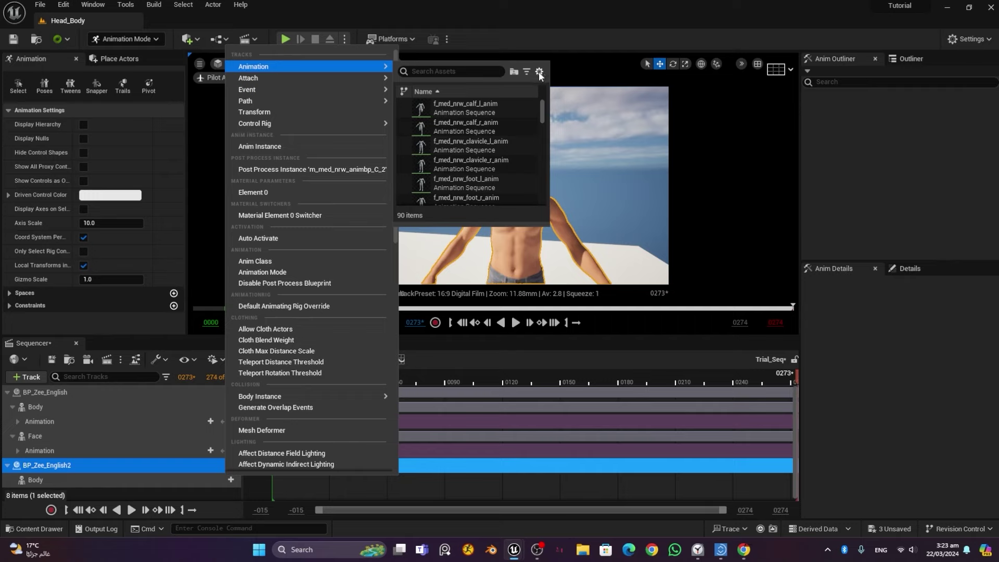
pyautogui.click(539, 72)
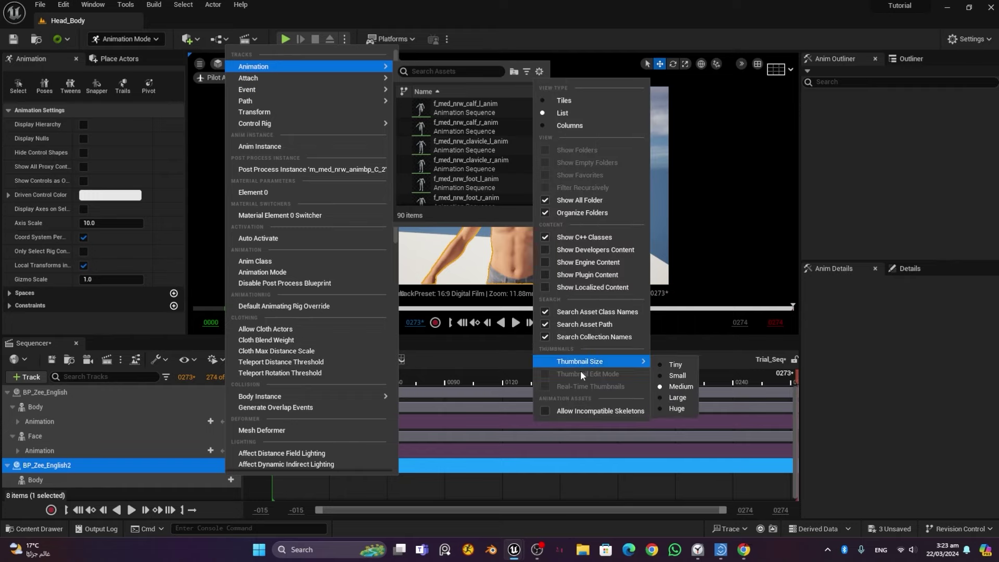
pyautogui.click(596, 412)
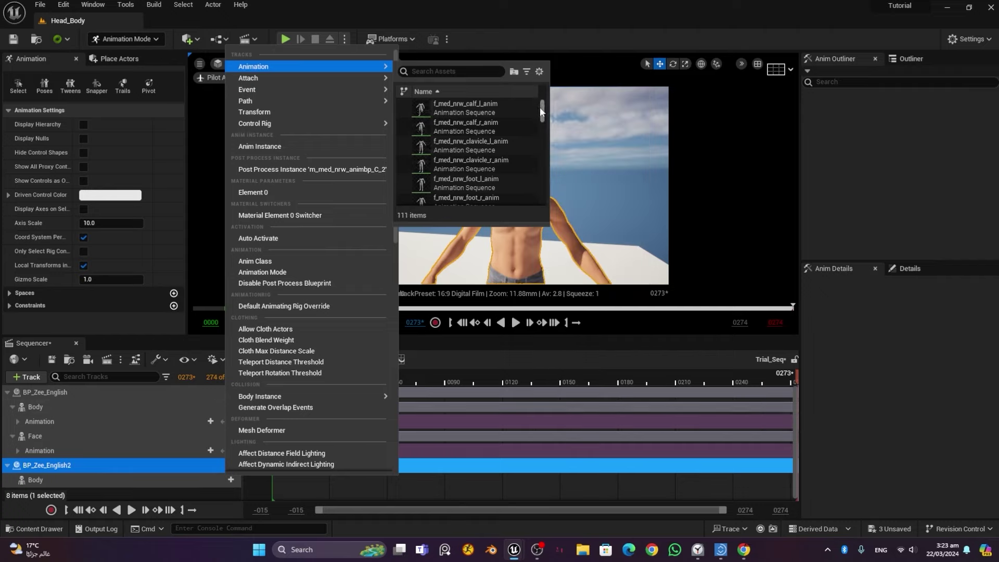
# Step: Find the Face_Anim_With_HM clip and add it as an animation on BP_Zee_English2's Body
pyautogui.moveTo(541, 111); pyautogui.dragTo(544, 212)
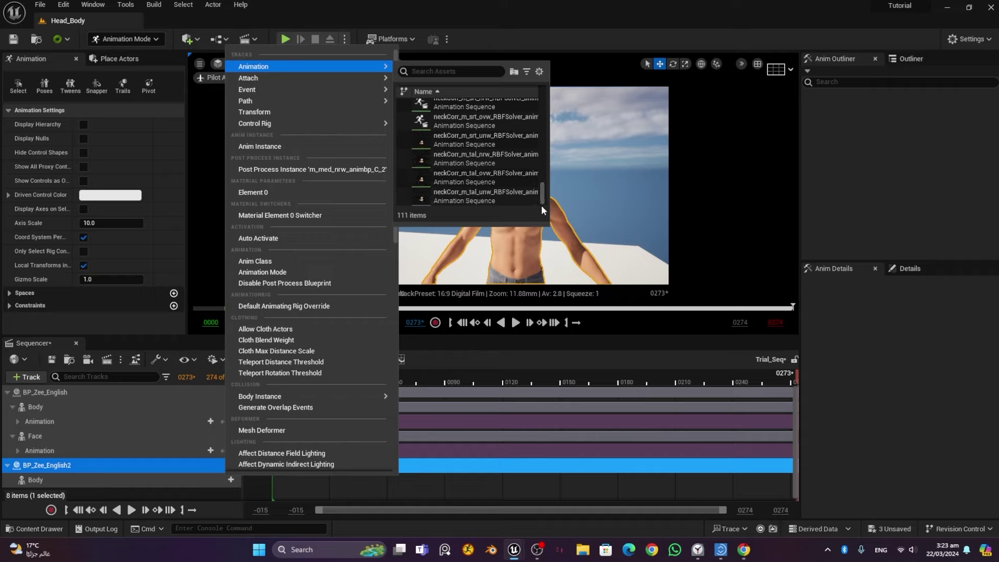
pyautogui.moveTo(540, 197); pyautogui.dragTo(539, 185)
pyautogui.moveTo(537, 160)
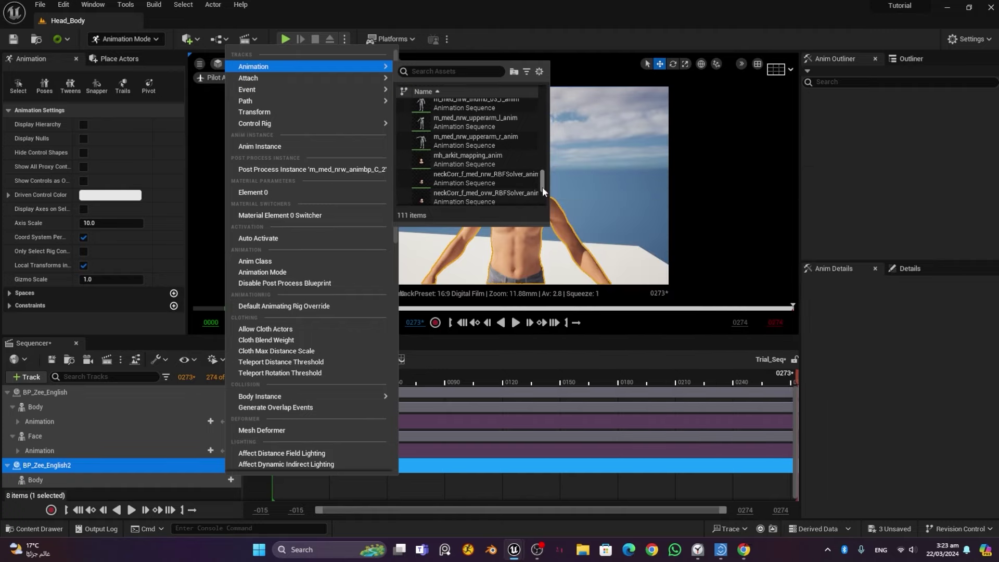
pyautogui.scroll(-1, 541, 188)
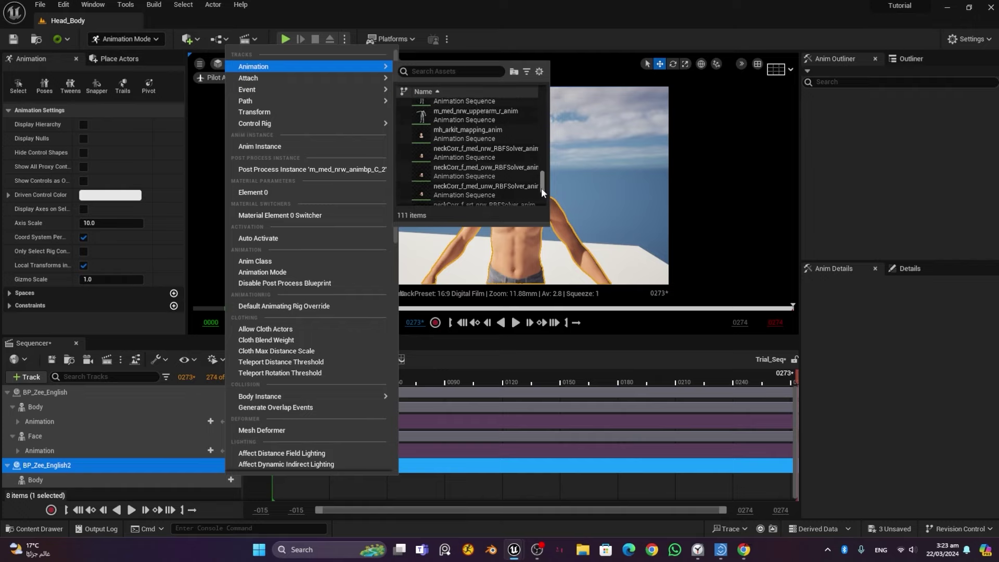
pyautogui.scroll(-5, 541, 188)
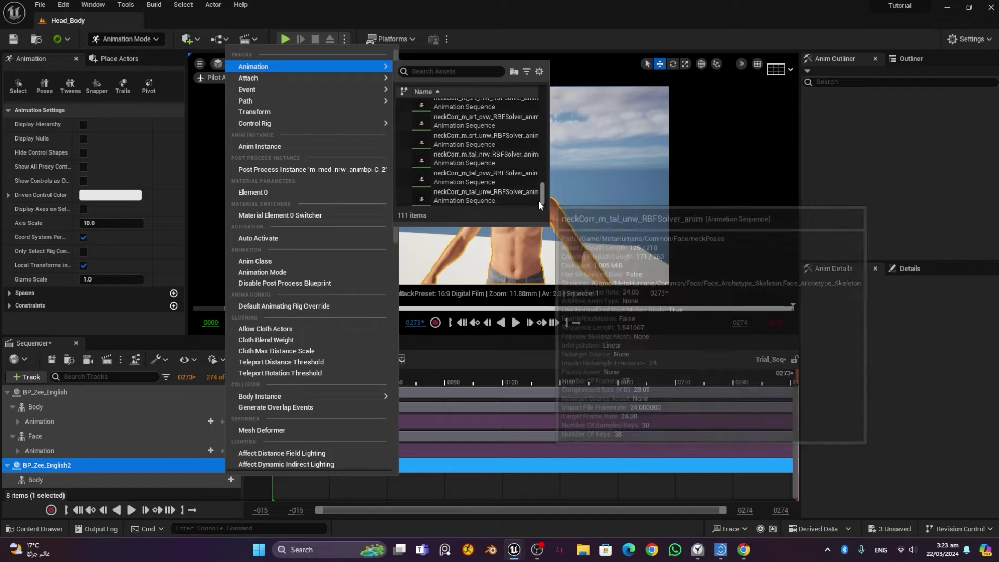
pyautogui.scroll(6, 536, 197)
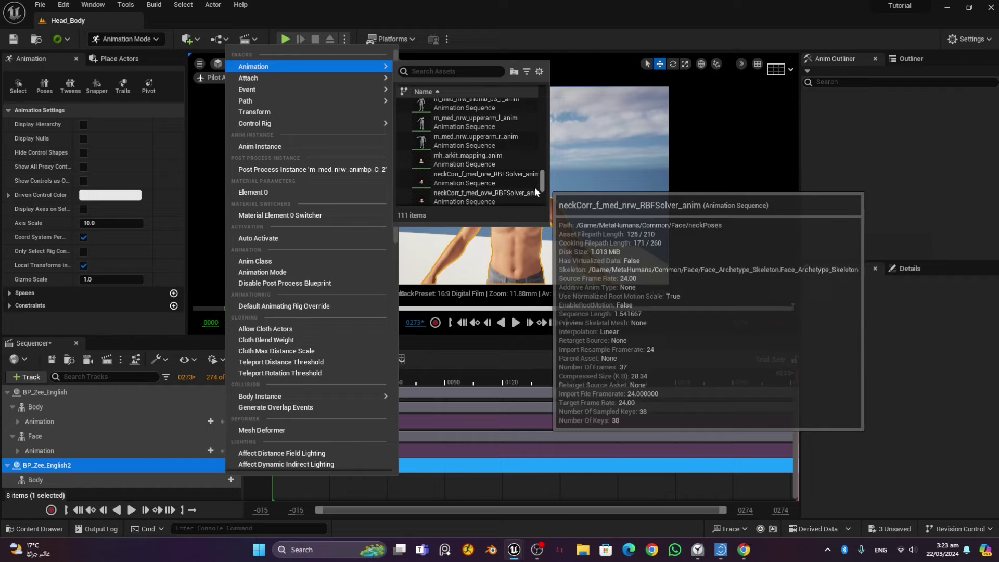
pyautogui.click(461, 73)
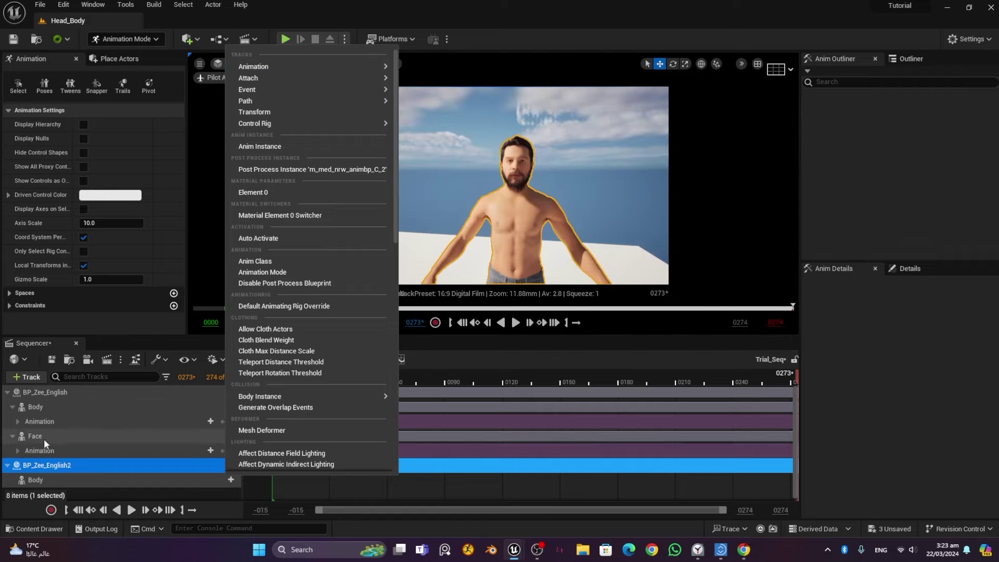
pyautogui.moveTo(336, 69)
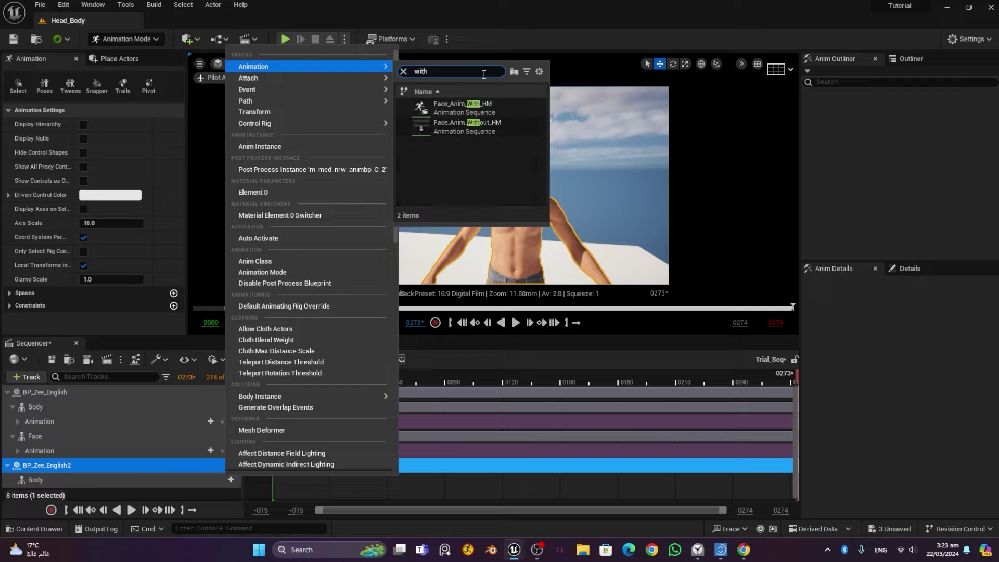
pyautogui.moveTo(502, 135)
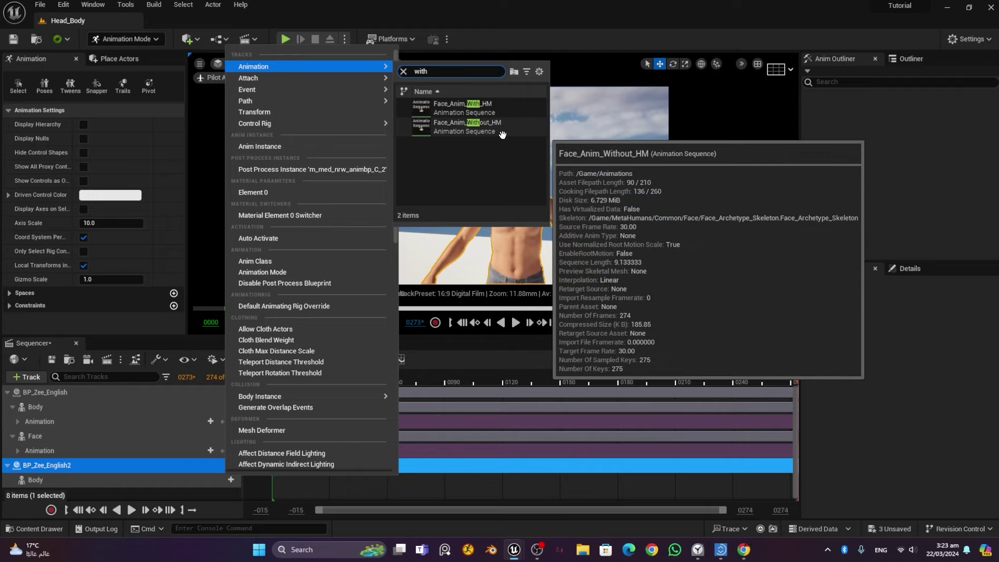
pyautogui.click(483, 127)
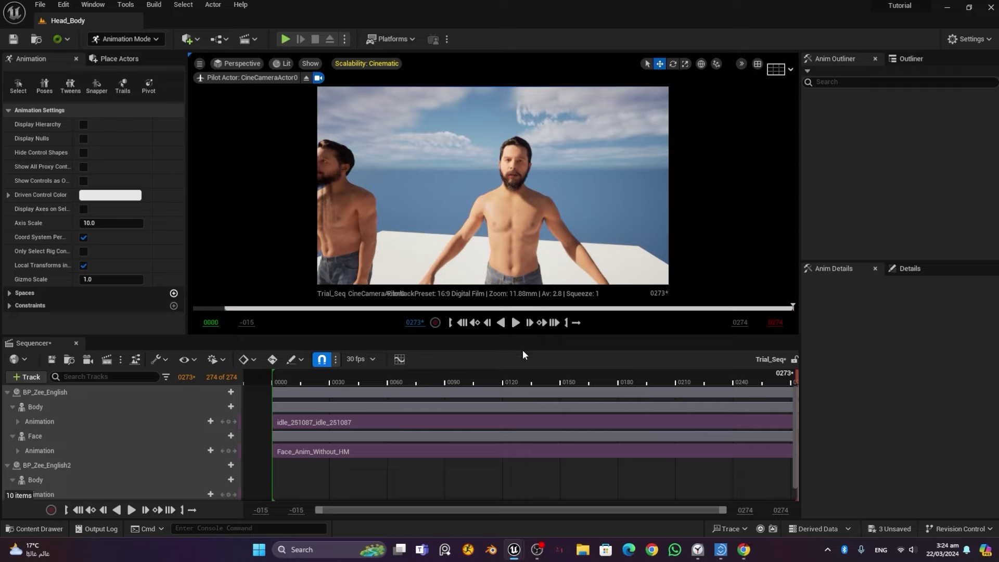
# Step: Play and pause the sequence, then undo the stray Animation track
pyautogui.click(516, 322)
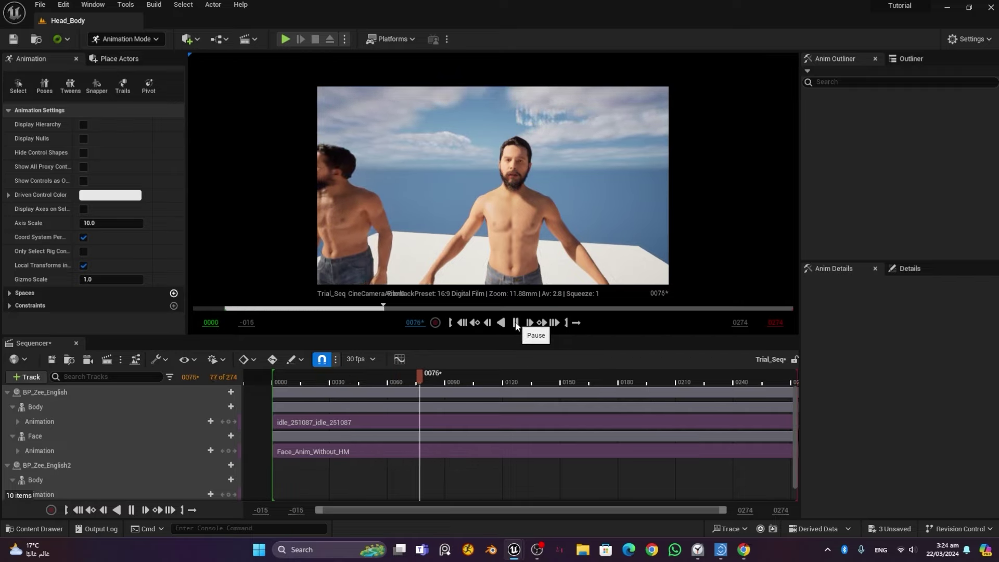
pyautogui.click(516, 322)
pyautogui.scroll(-1, 156, 453)
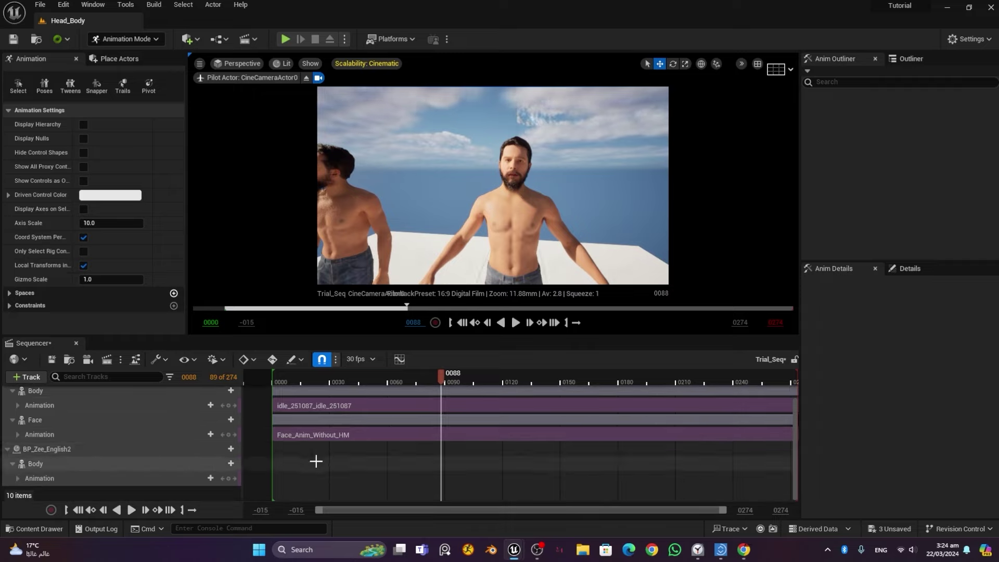
pyautogui.hotkey('ctrl', 'z')
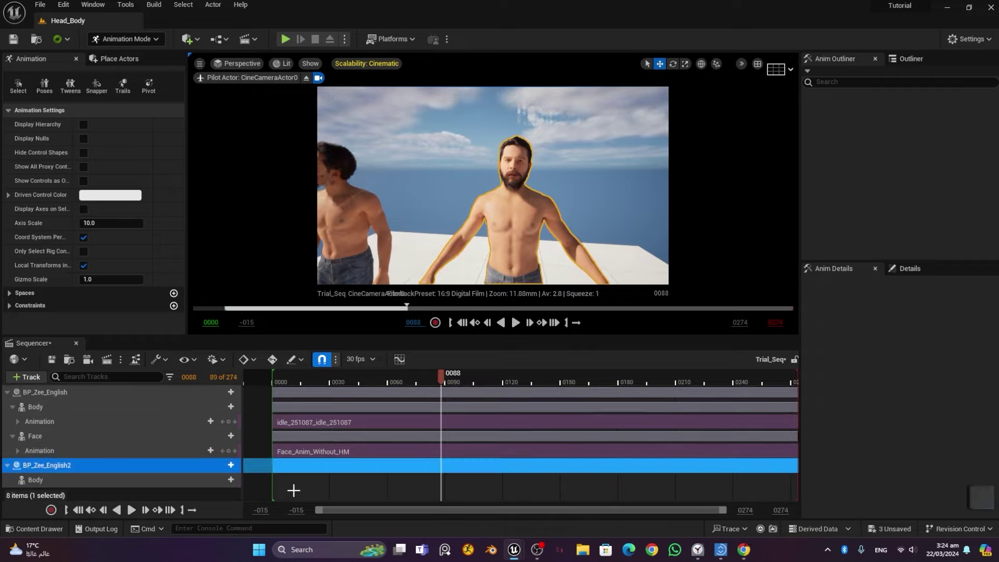
# Step: Add Face_Anim_With_HM to BP_Zee_English2's Body and move its section to frame 0
pyautogui.click(231, 479)
pyautogui.moveTo(258, 64)
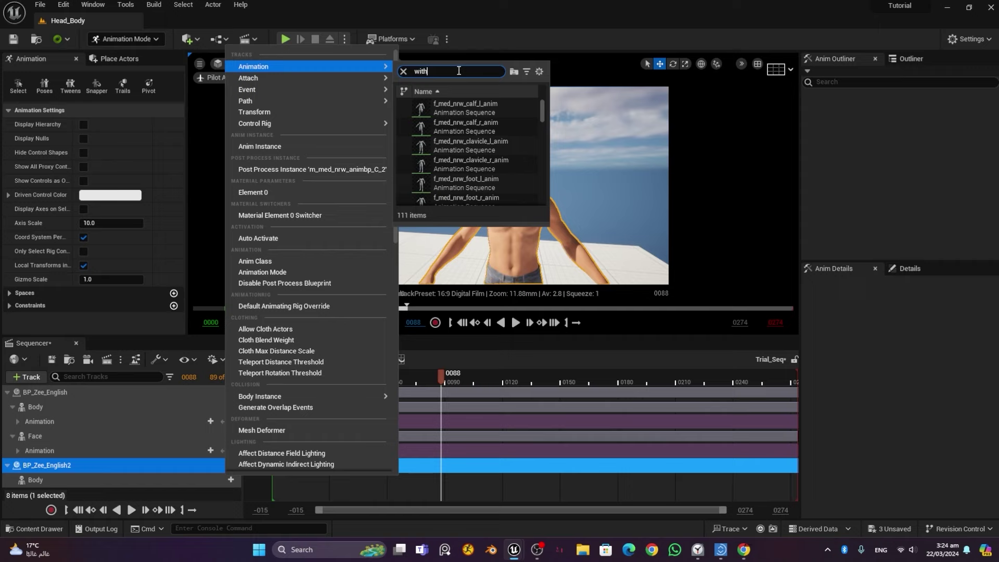
pyautogui.write('with')
pyautogui.click(484, 105)
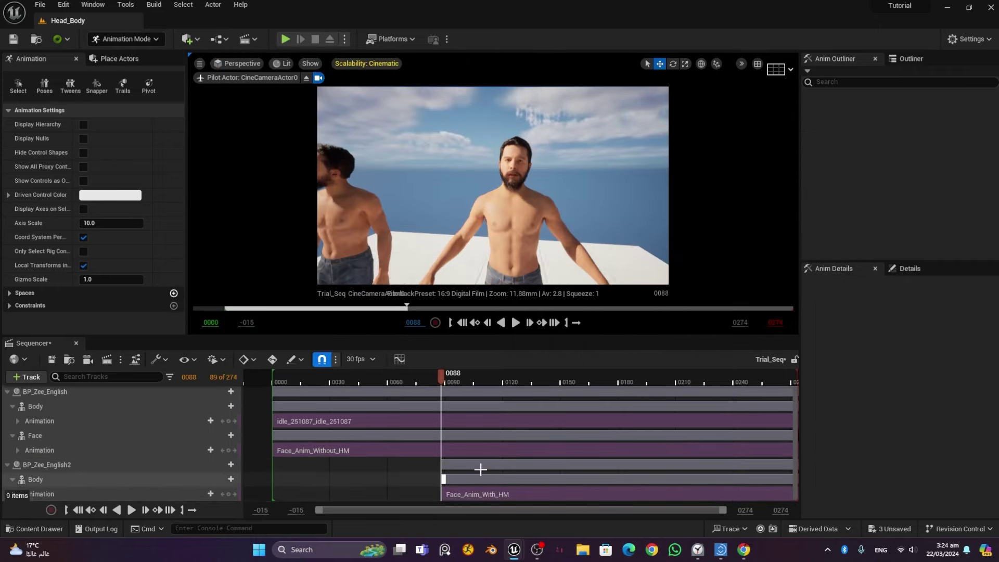
pyautogui.moveTo(480, 469); pyautogui.dragTo(316, 475)
# Step: Play Trial_Seq from the first frame, then pull the camera back until both MetaHumans are framed
pyautogui.click(450, 323)
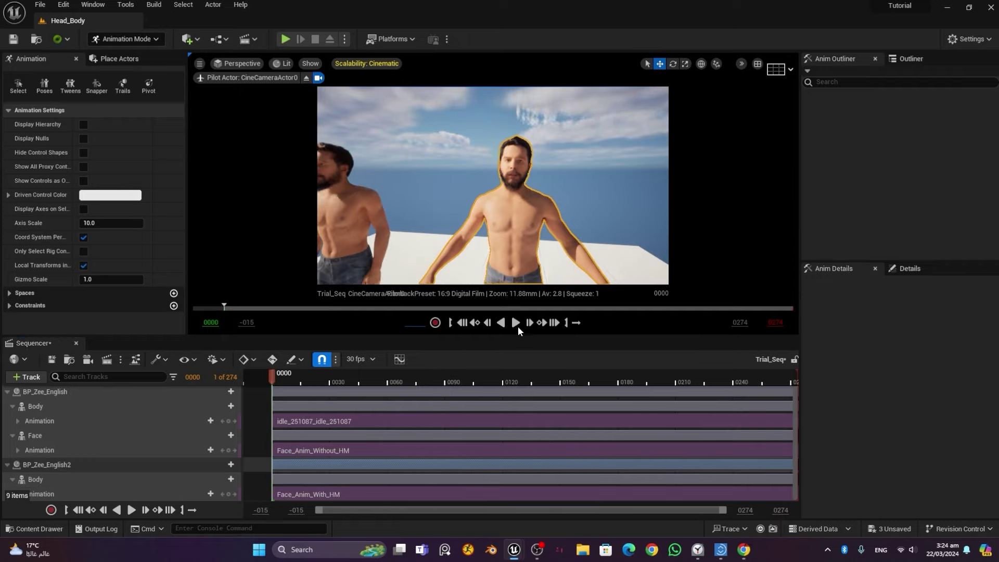
pyautogui.click(516, 324)
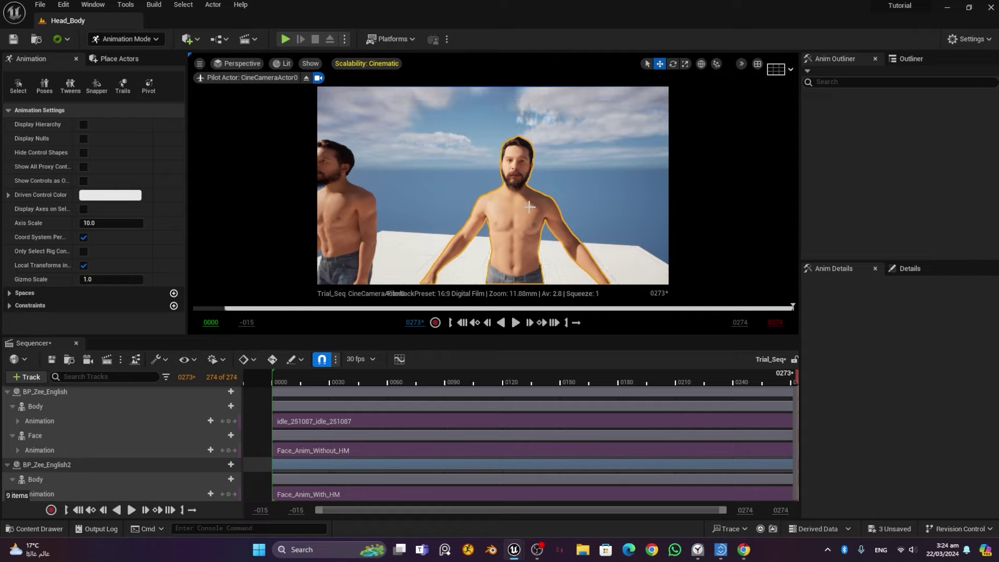
pyautogui.moveTo(460, 214); pyautogui.dragTo(400, 214)
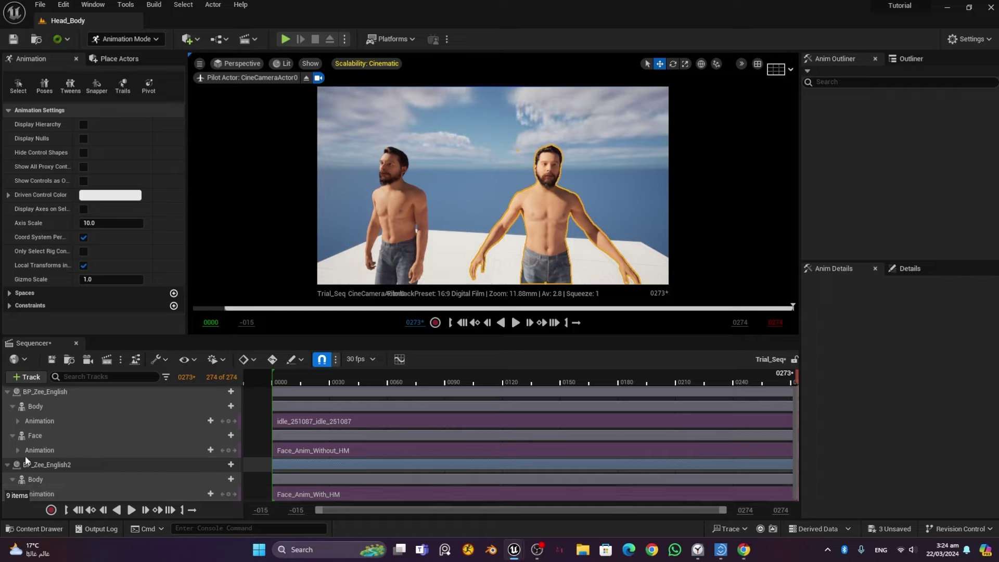
# Step: Collapse the other tracks and bake BP_Zee_English's Body to MetaHuman_ControlRig with default options
pyautogui.click(8, 465)
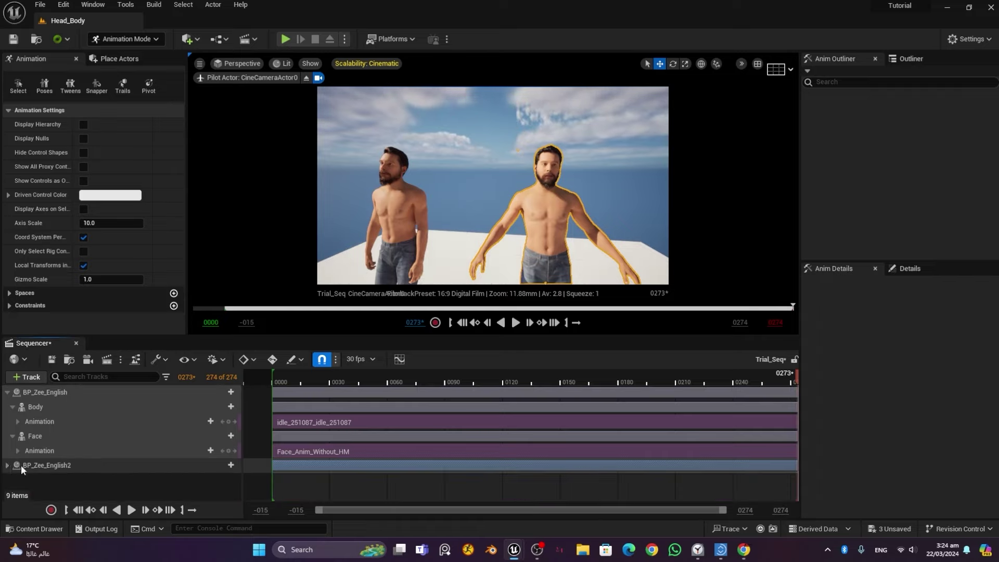
pyautogui.click(12, 436)
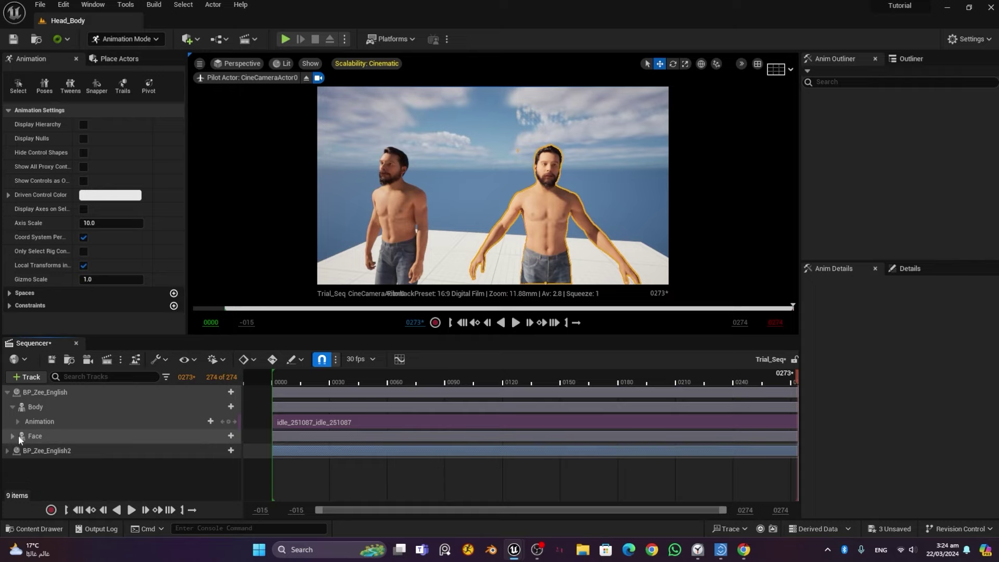
pyautogui.click(58, 407)
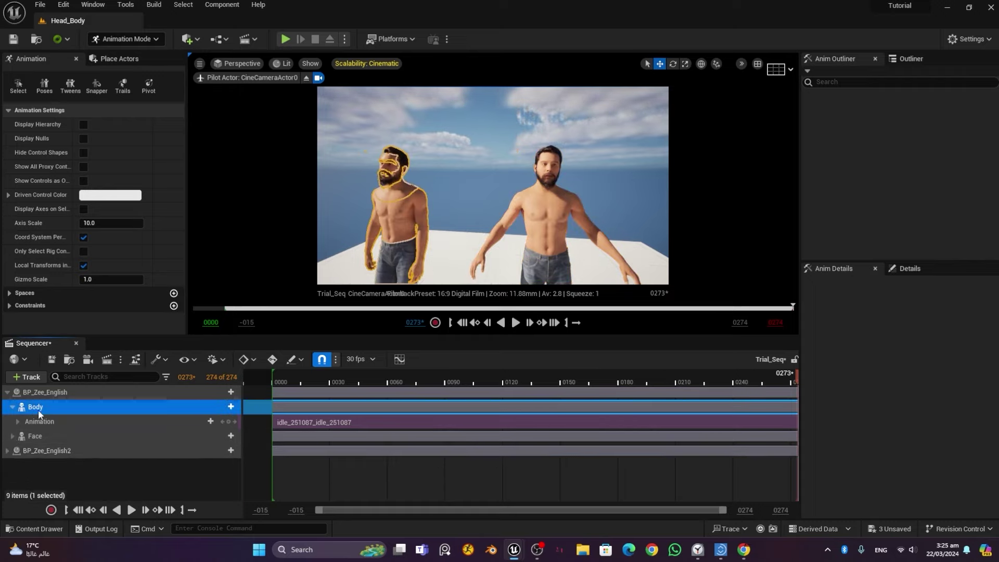
pyautogui.click(231, 407)
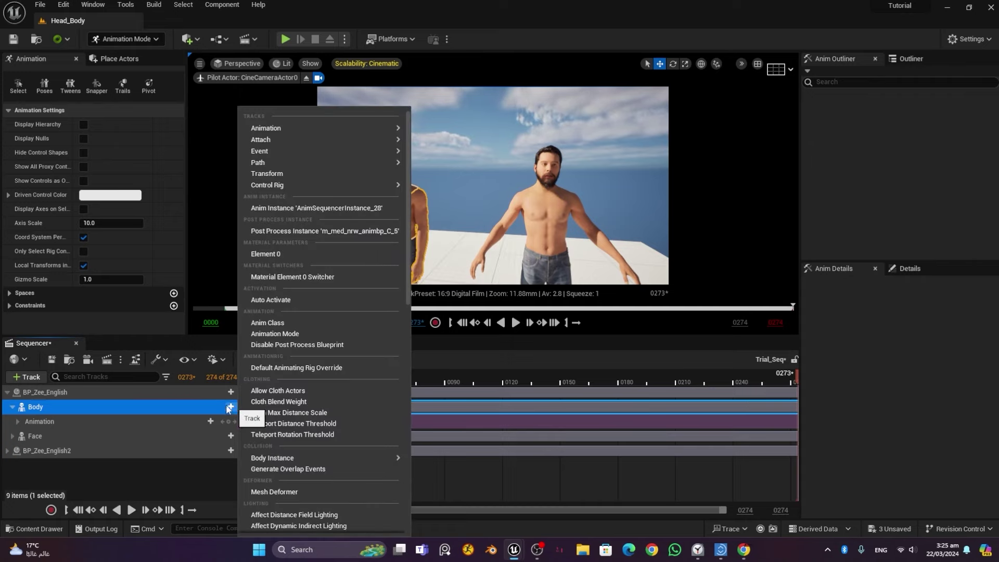
pyautogui.rightClick(105, 404)
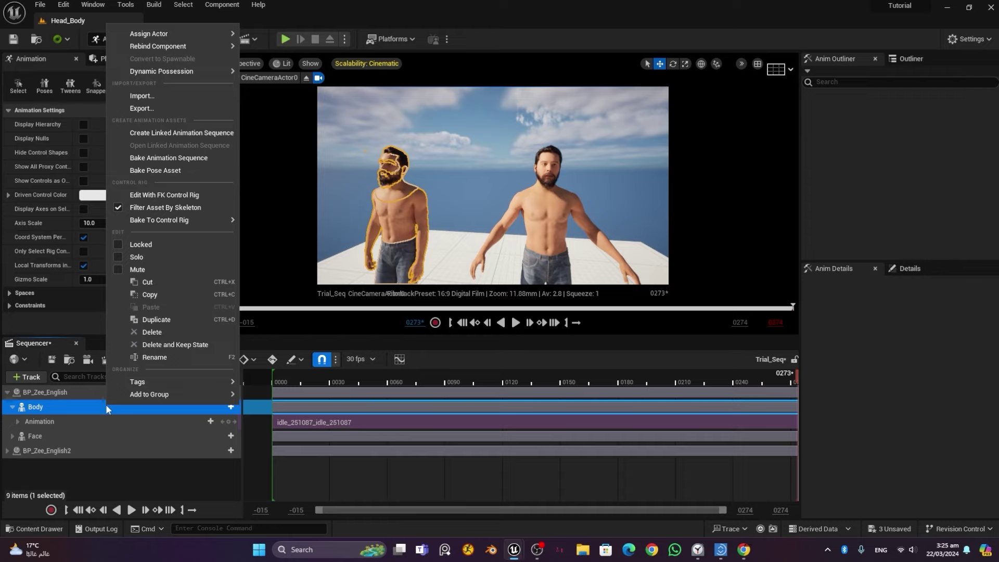
pyautogui.moveTo(160, 222)
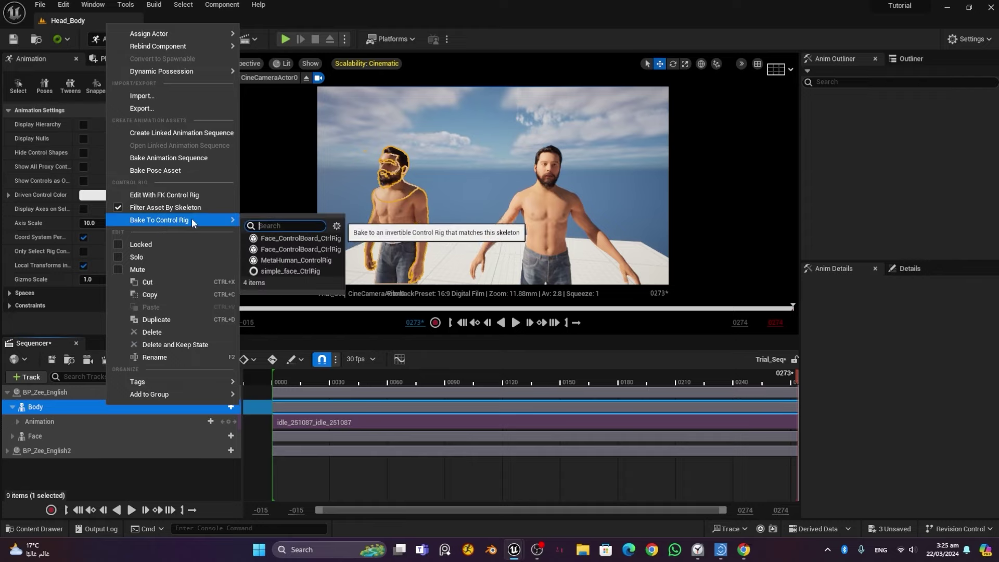
pyautogui.click(295, 260)
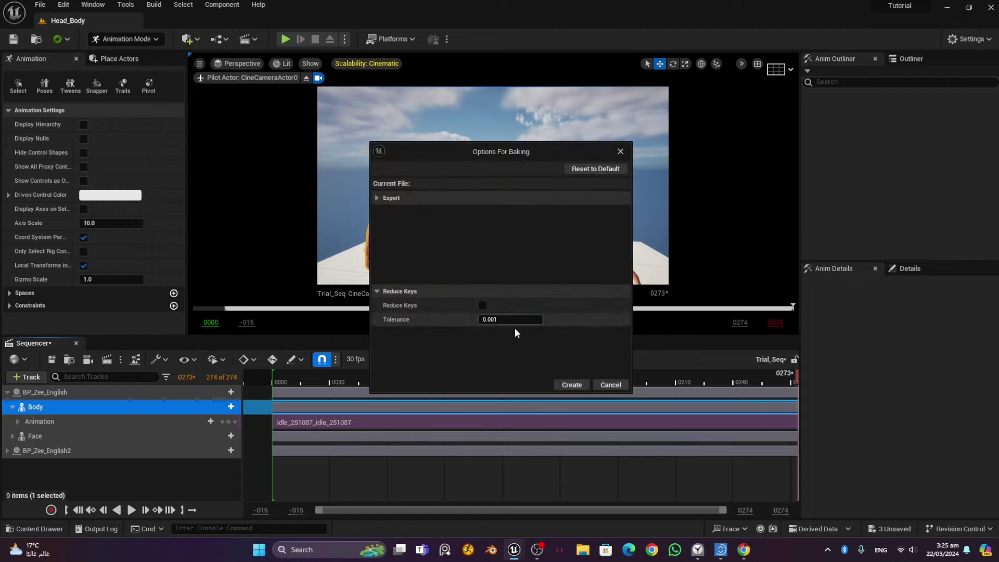
pyautogui.click(572, 385)
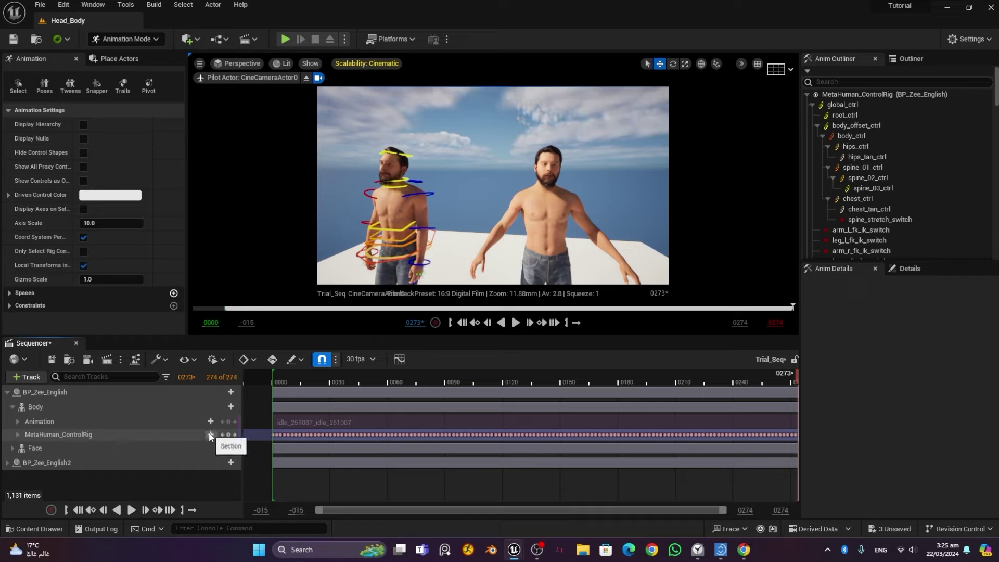
# Step: Add another MetaHuman_ControlRig section to the control rig track and collapse BP_Zee_English's Body tracks
pyautogui.click(210, 434)
pyautogui.click(236, 458)
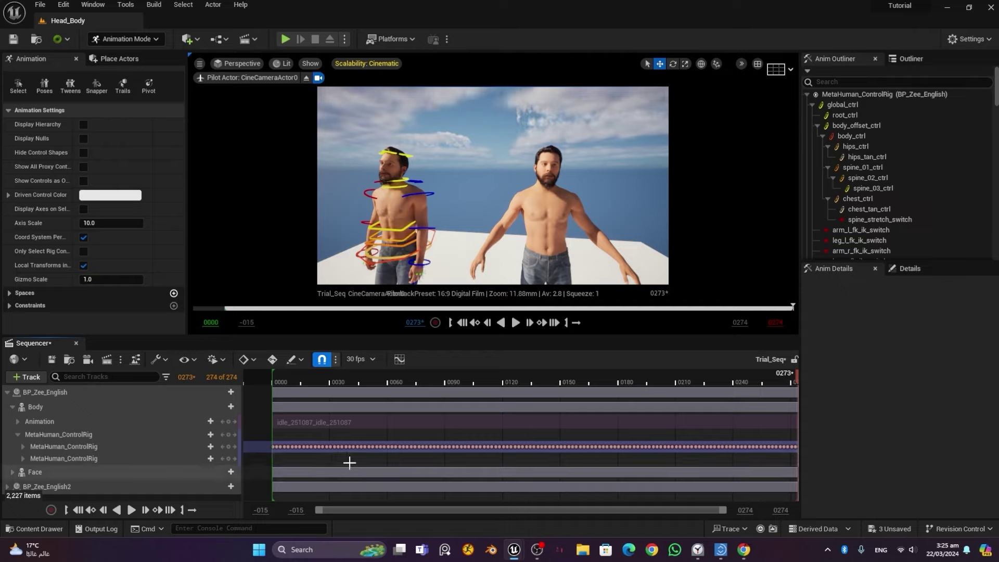
pyautogui.click(12, 407)
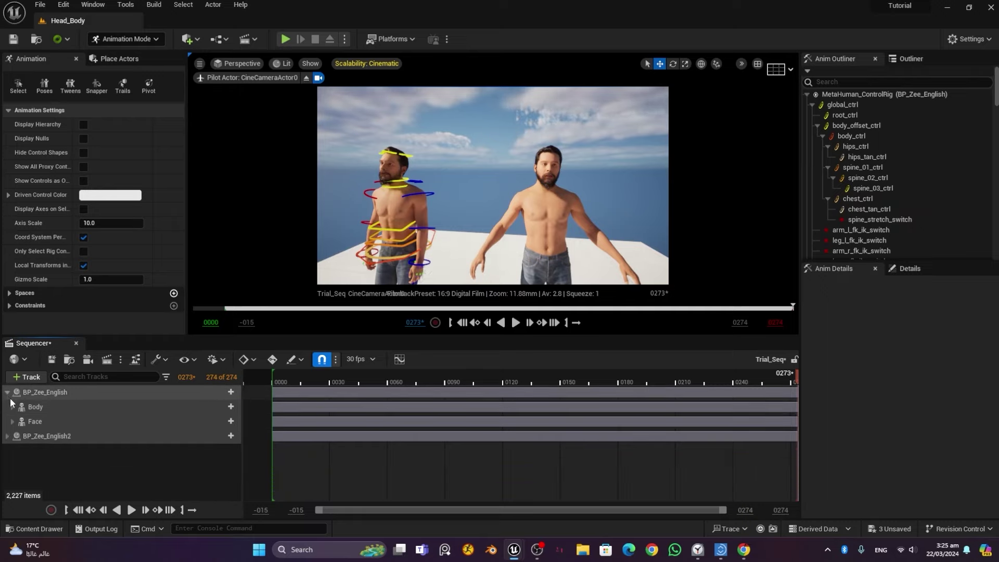
# Step: Expand BP_Zee_English2 and bake its Body track to MetaHuman_ControlRig with default settings
pyautogui.click(56, 435)
pyautogui.click(7, 437)
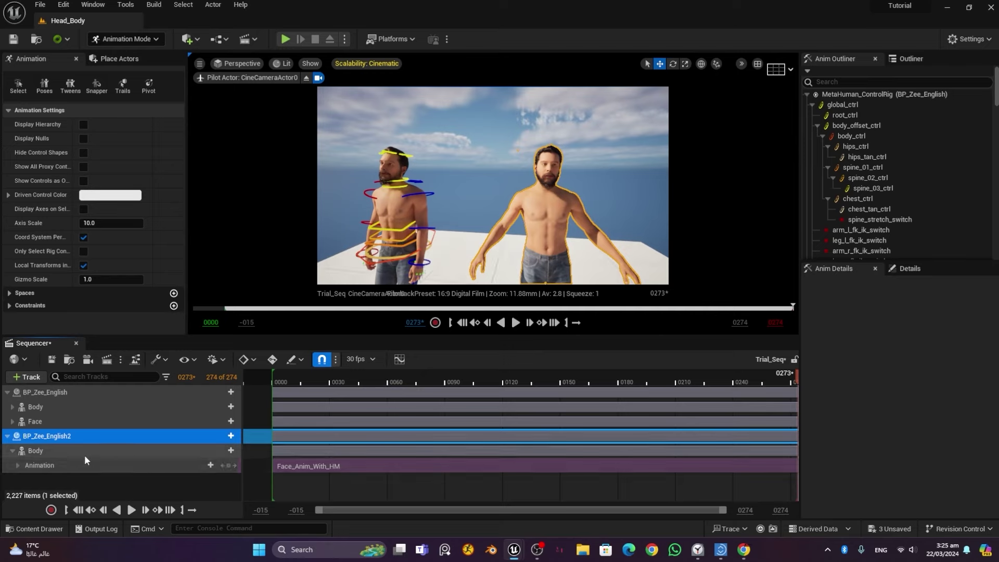
pyautogui.rightClick(105, 451)
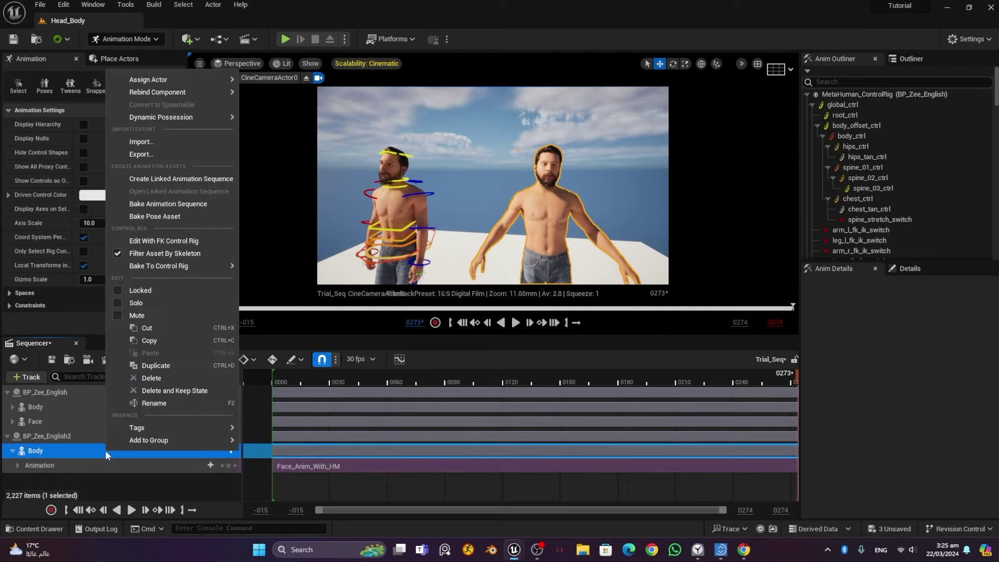
pyautogui.moveTo(170, 270)
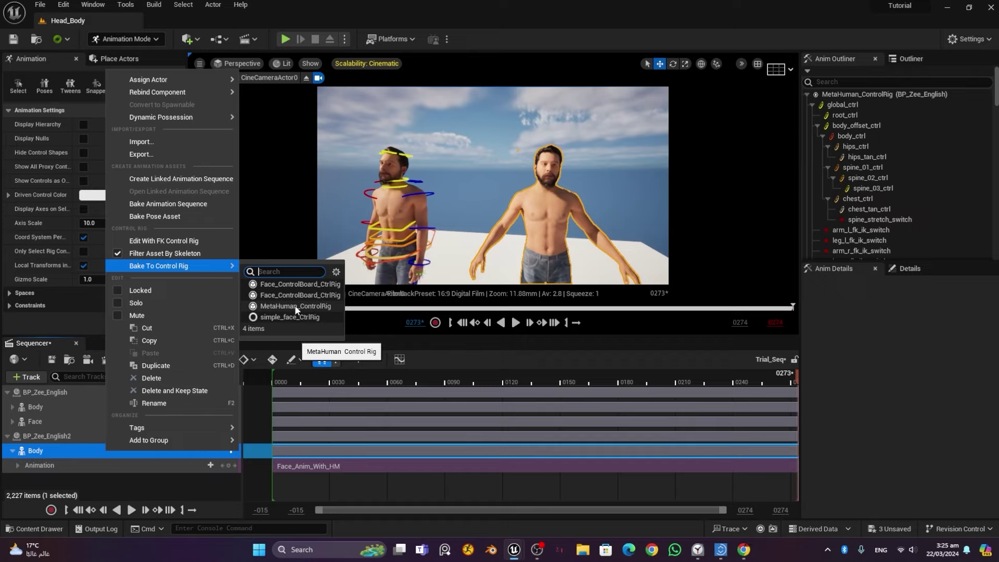
pyautogui.click(331, 306)
pyautogui.click(570, 385)
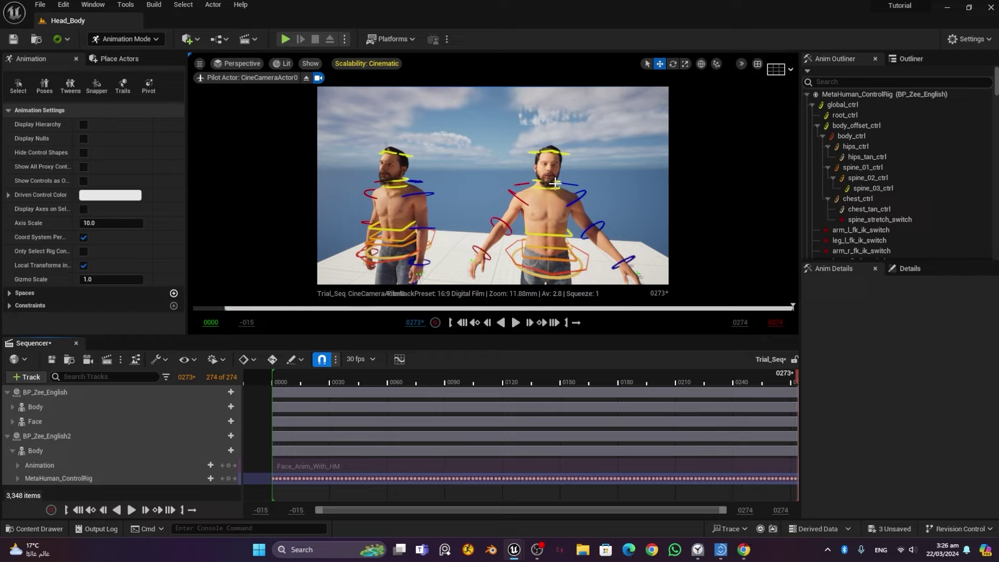
# Step: Focus and orbit onto the second MetaHuman's head, then select neck_01_ctrl, neck_02_ctrl and head_ctrl
pyautogui.press('f')
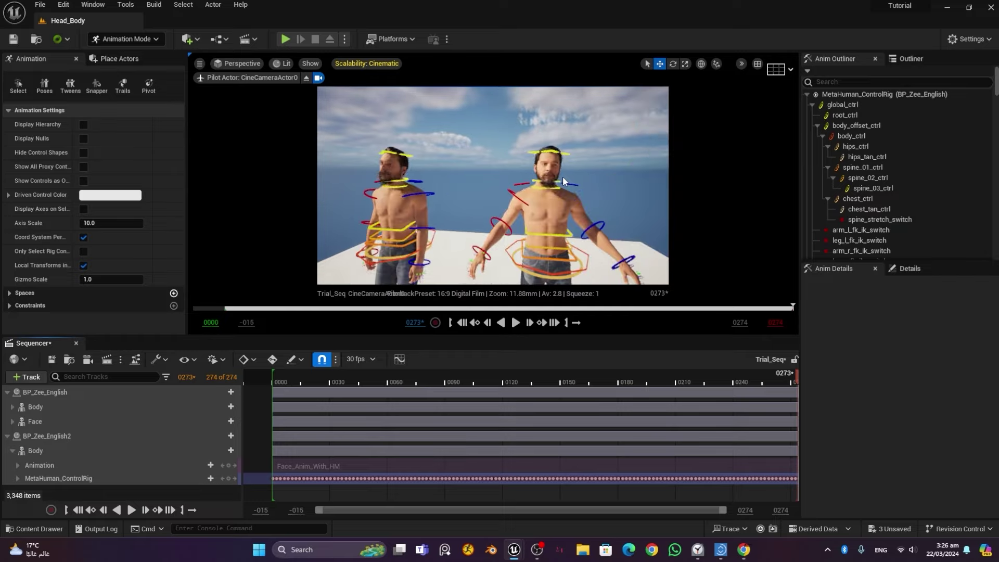
pyautogui.moveTo(563, 176); pyautogui.dragTo(541, 189, button='right')
pyautogui.click(540, 189)
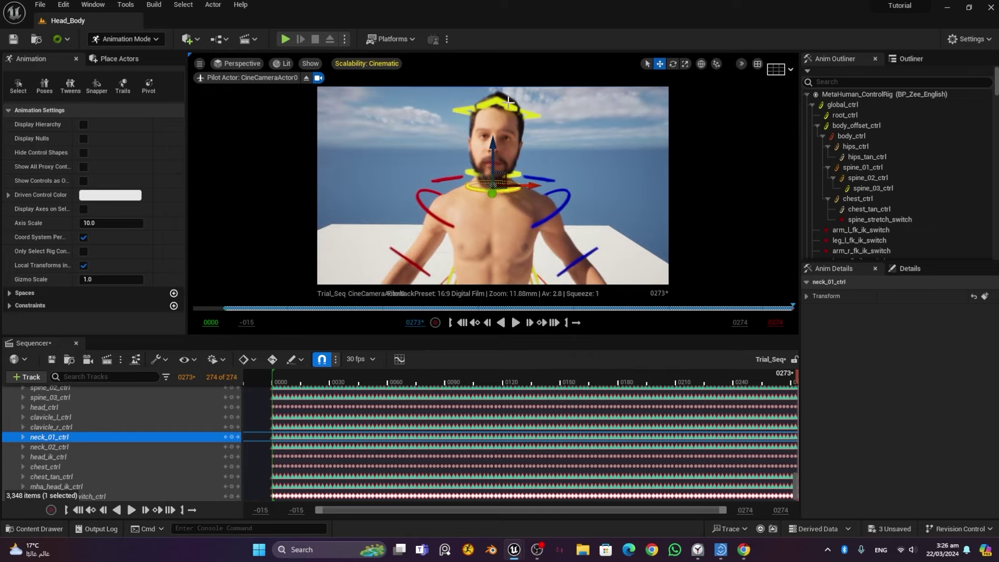
pyautogui.keyDown('shift'); pyautogui.click(515, 175); pyautogui.keyUp('shift')
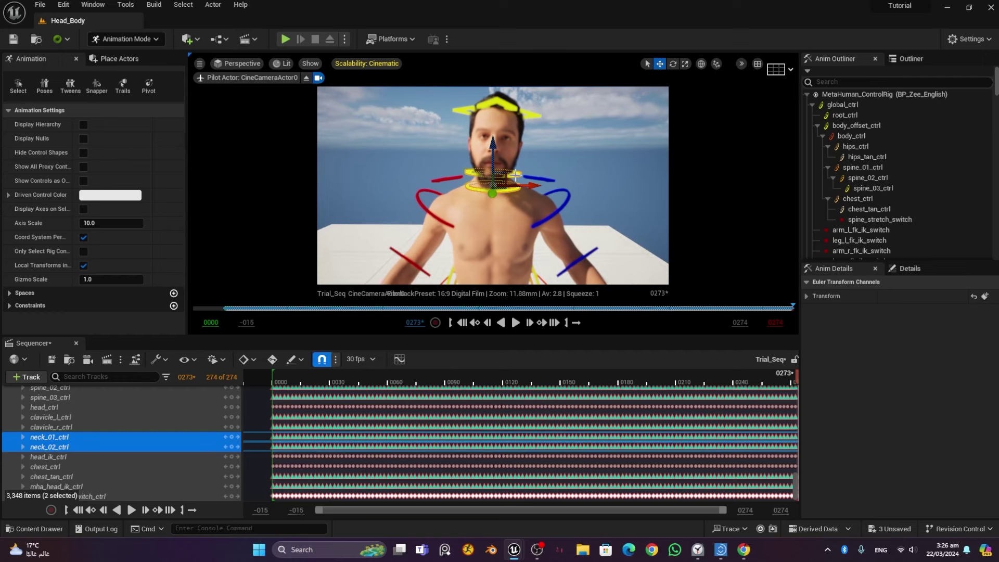
pyautogui.keyDown('shift'); pyautogui.click(529, 114); pyautogui.keyUp('shift')
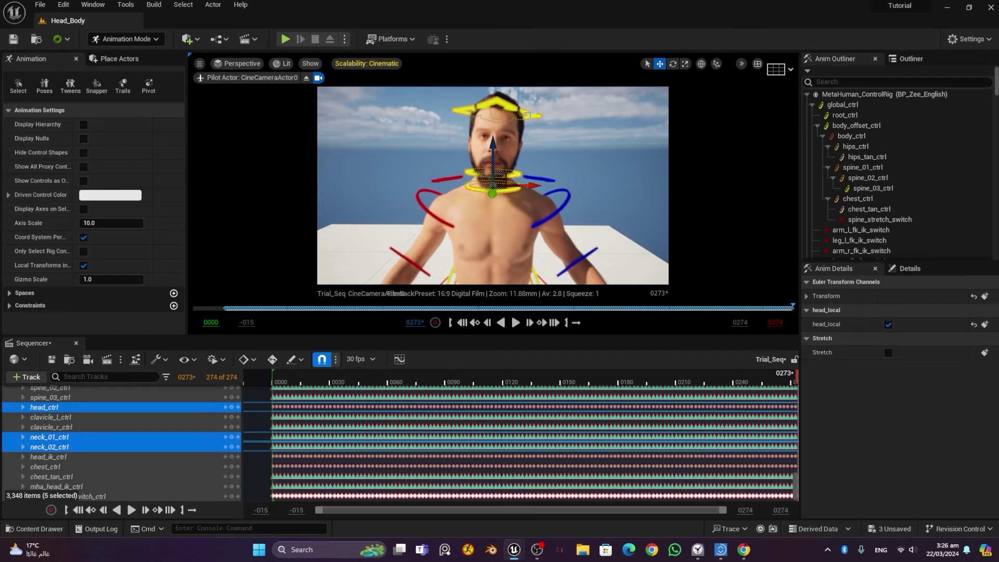
# Step: Filter Sequencer to the selected rig controls, expand their channels, and marquee head_ctrl's rotation keys
pyautogui.click(167, 376)
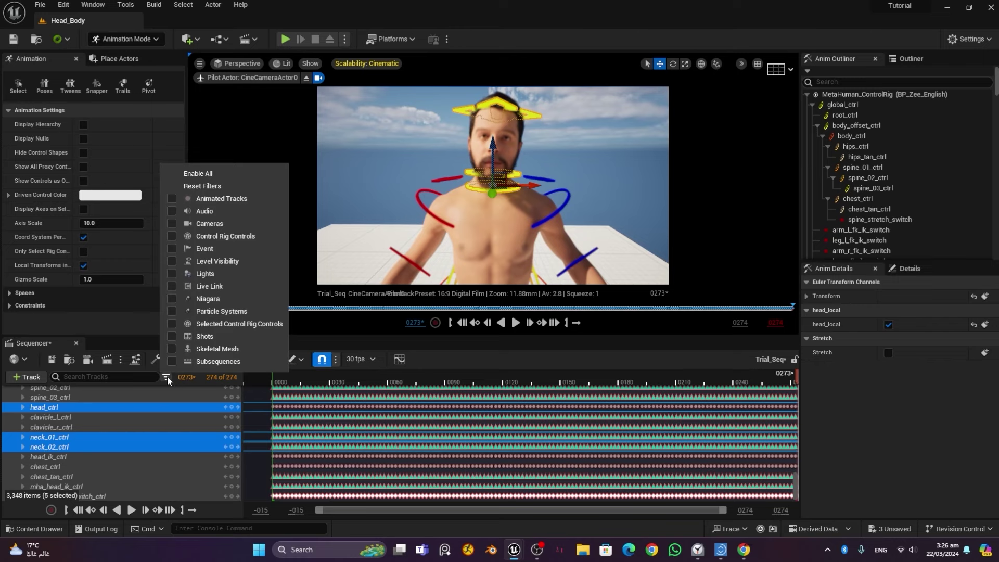
pyautogui.click(172, 324)
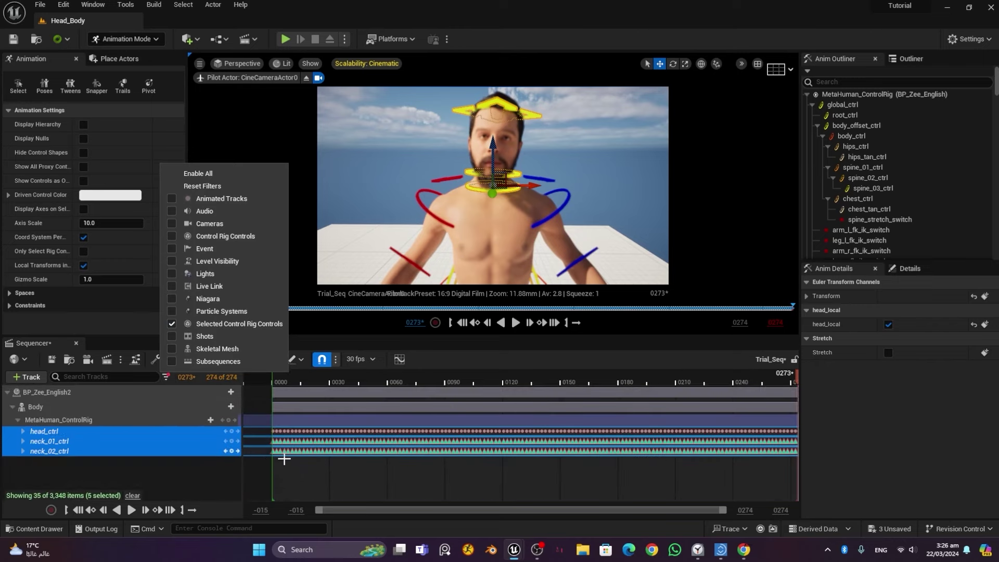
pyautogui.click(24, 450)
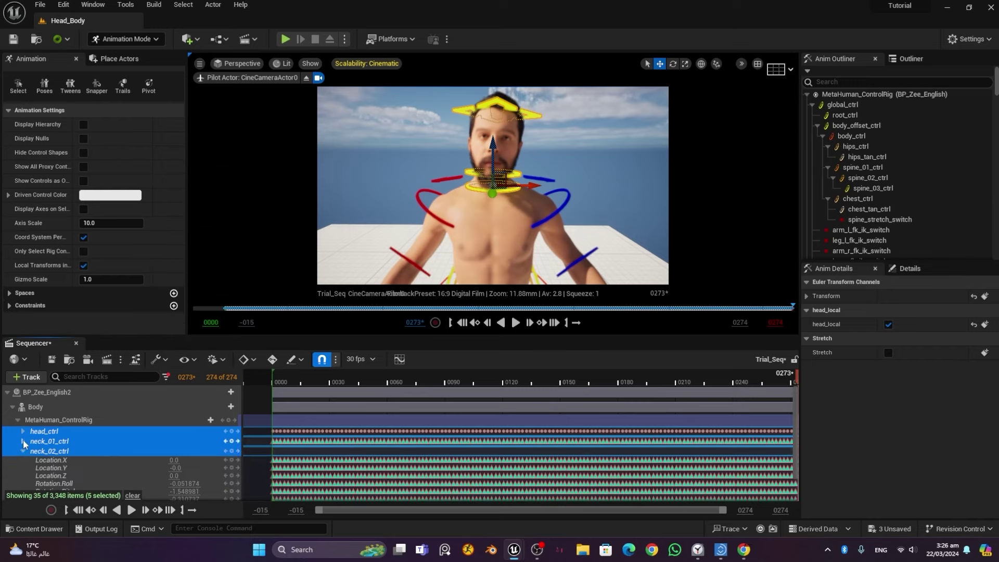
pyautogui.click(22, 440)
pyautogui.click(23, 431)
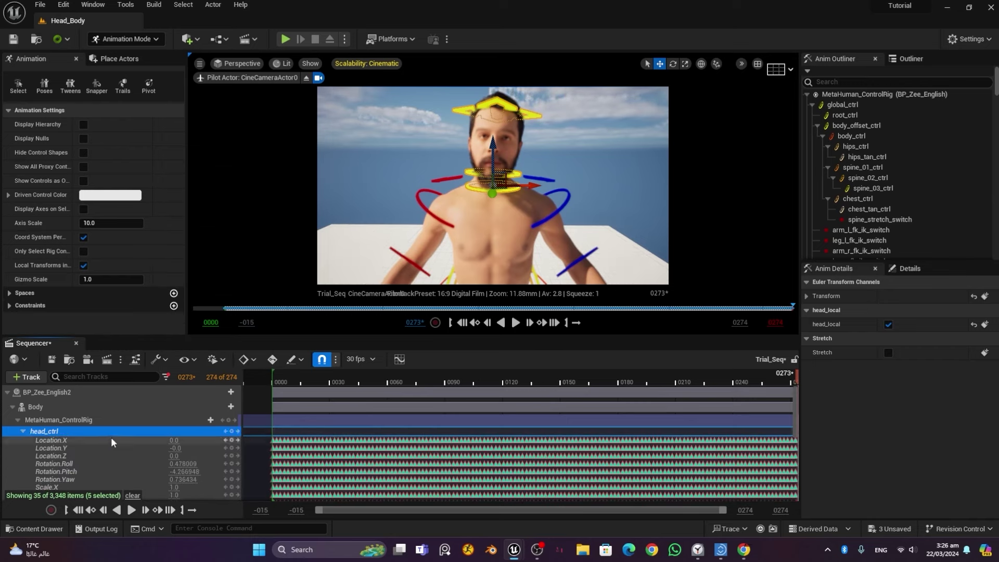
pyautogui.scroll(-1, 110, 437)
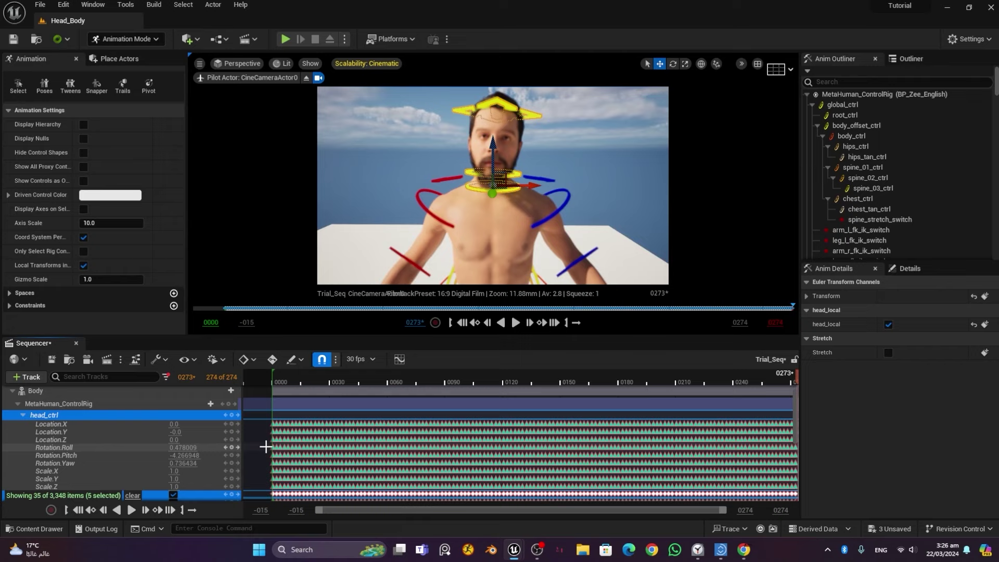
pyautogui.moveTo(266, 446); pyautogui.dragTo(744, 468)
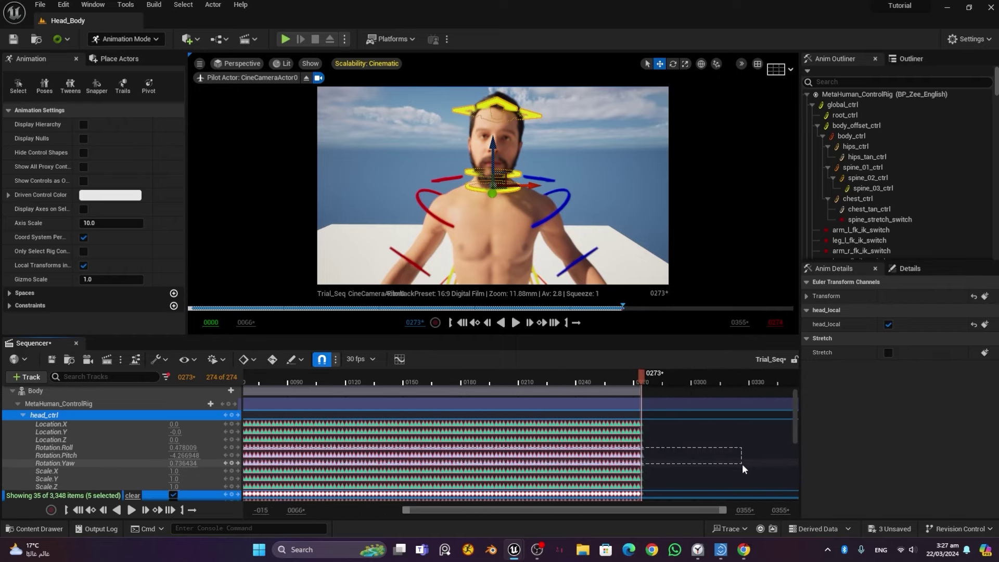
# Step: Finish marquee-selecting head_ctrl's Rotation Roll, Pitch and Yaw keys
pyautogui.moveTo(744, 468); pyautogui.dragTo(729, 462)
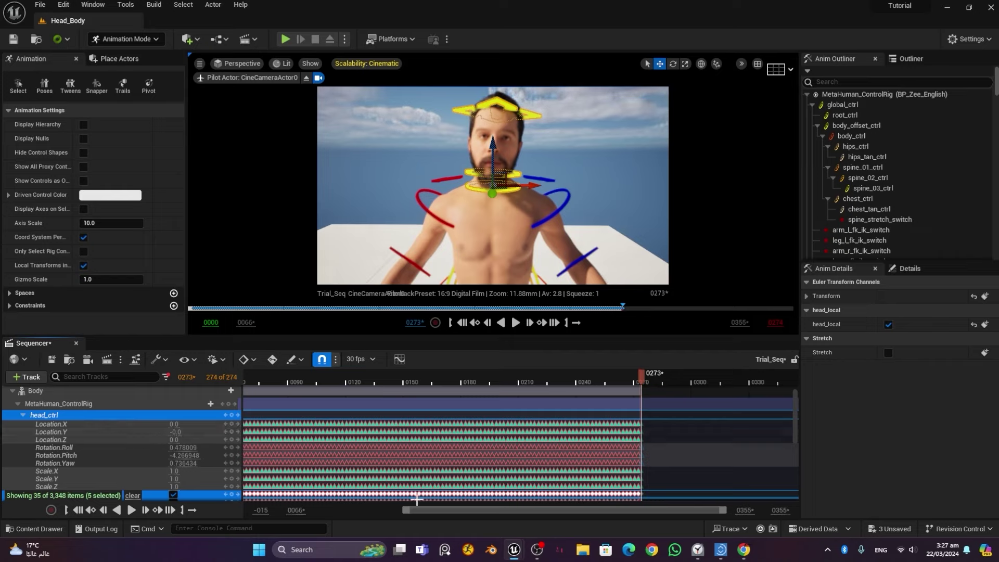
pyautogui.moveTo(411, 511); pyautogui.dragTo(316, 517)
pyautogui.scroll(-5, 118, 450)
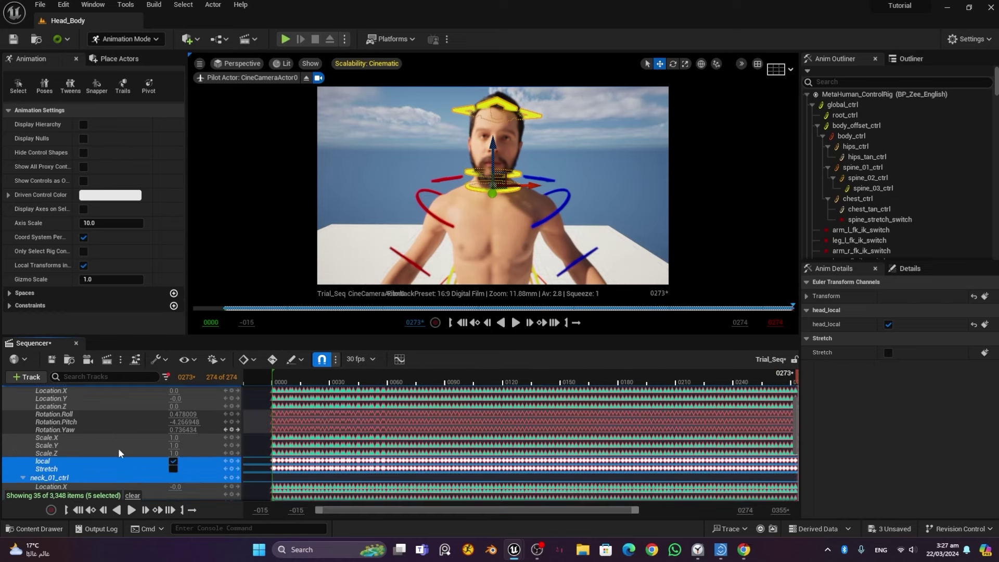
pyautogui.scroll(-3, 118, 452)
pyautogui.scroll(3, 119, 452)
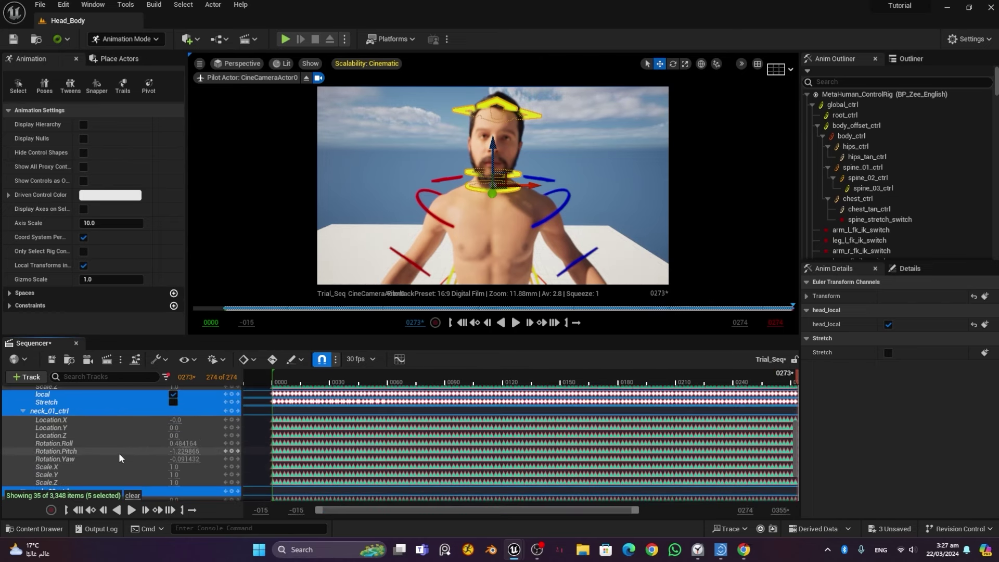
pyautogui.scroll(8, 108, 436)
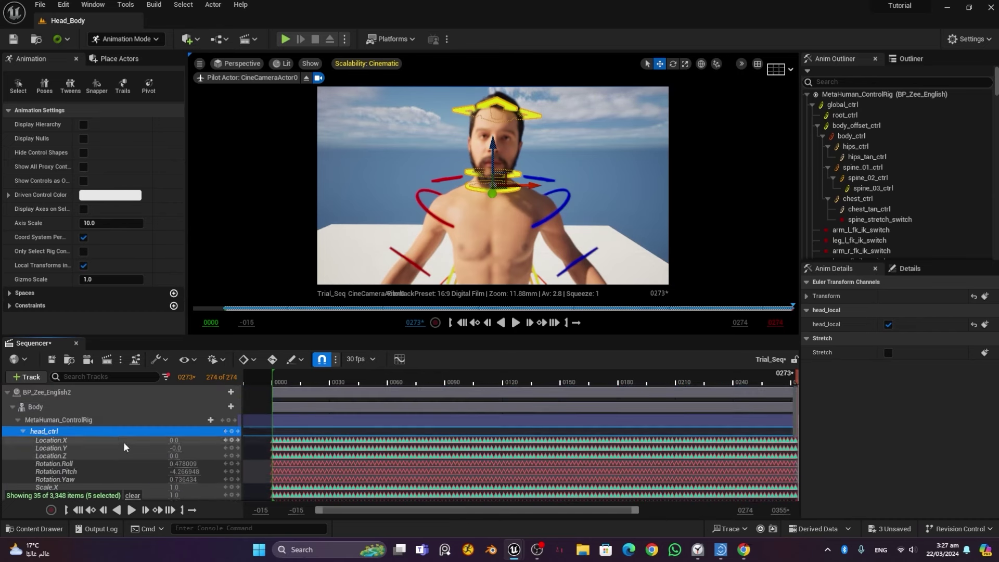
pyautogui.scroll(-5, 123, 443)
pyautogui.scroll(-1, 123, 454)
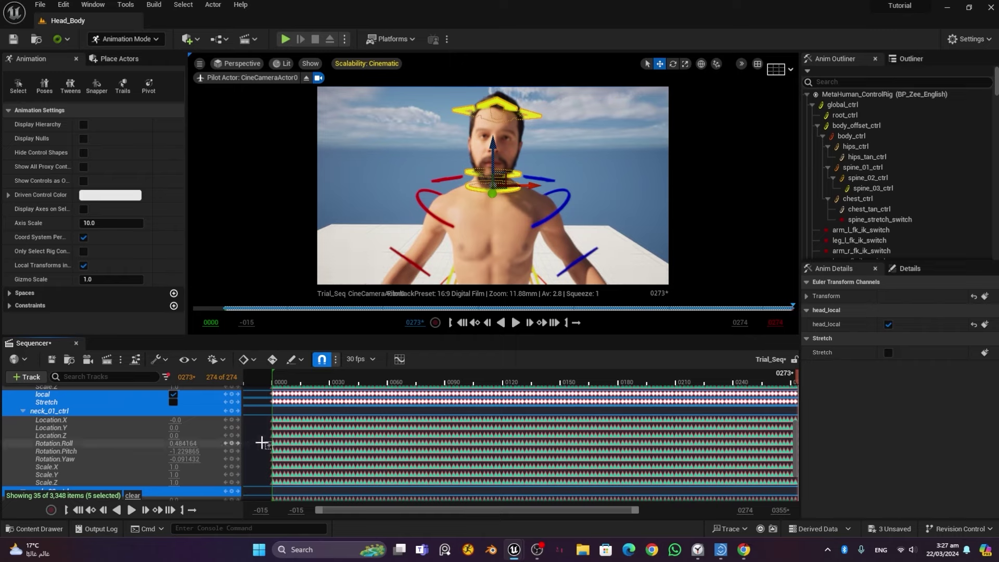
# Step: Add the neck_01_ctrl and neck_02_ctrl rotation keys to the selection
pyautogui.moveTo(261, 445)
pyautogui.mouseDown()
pyautogui.moveTo(296, 466)
pyautogui.moveTo(370, 470)
pyautogui.moveTo(822, 466)
pyautogui.moveTo(747, 460)
pyautogui.mouseUp()
pyautogui.moveTo(598, 510); pyautogui.dragTo(533, 513)
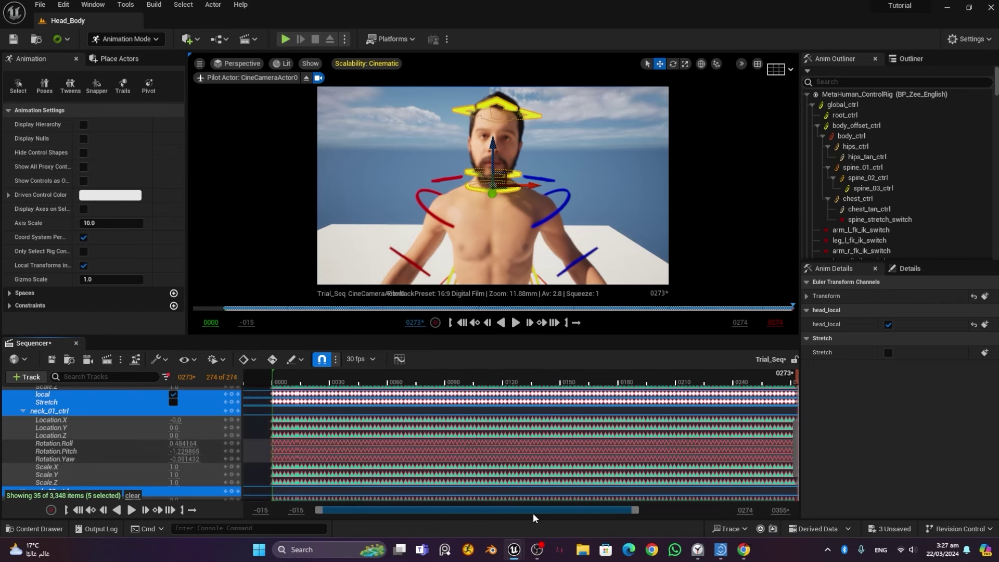
pyautogui.scroll(-3, 145, 444)
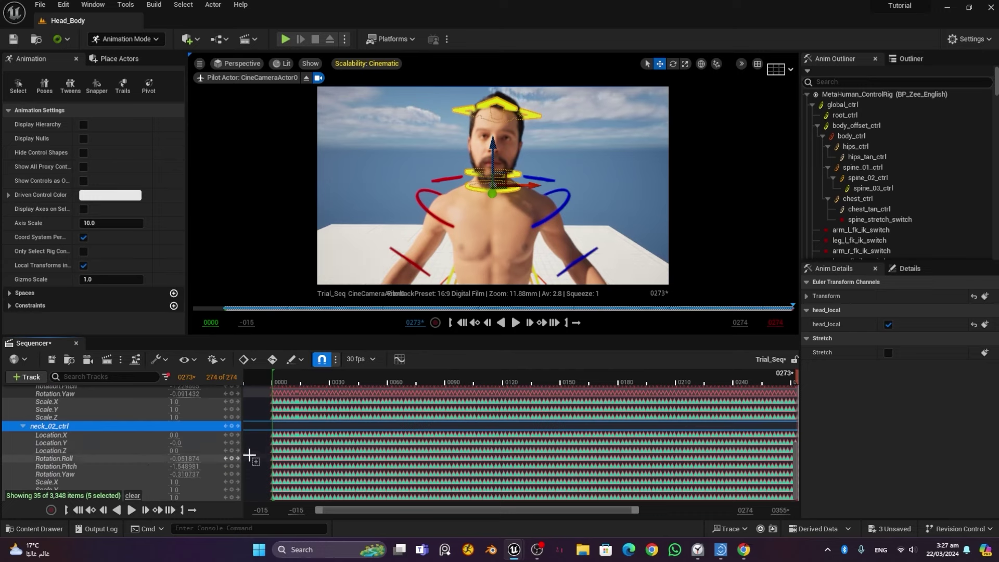
pyautogui.moveTo(255, 460); pyautogui.dragTo(772, 472)
pyautogui.moveTo(616, 509); pyautogui.dragTo(465, 515)
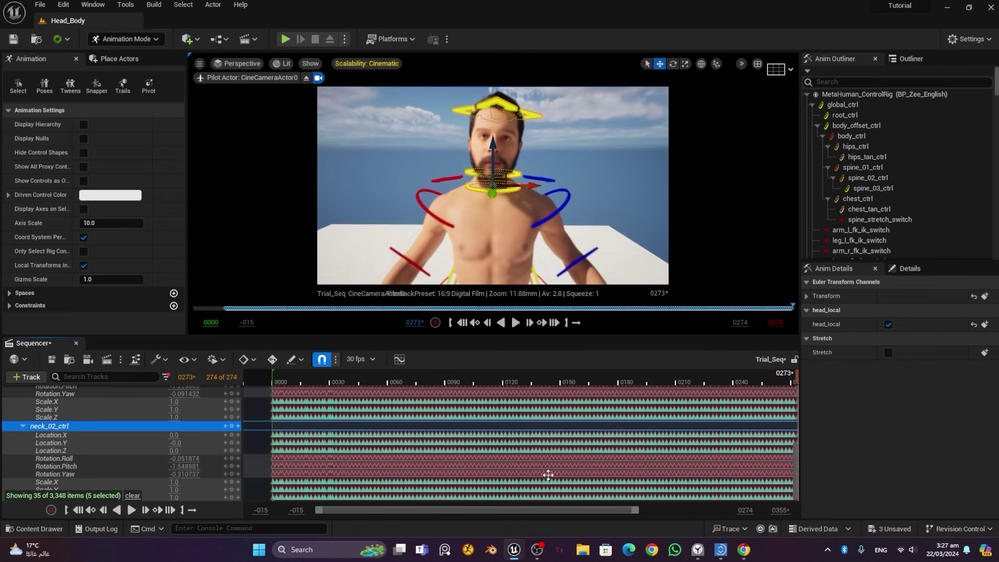
pyautogui.scroll(3, 573, 410)
pyautogui.scroll(6, 573, 411)
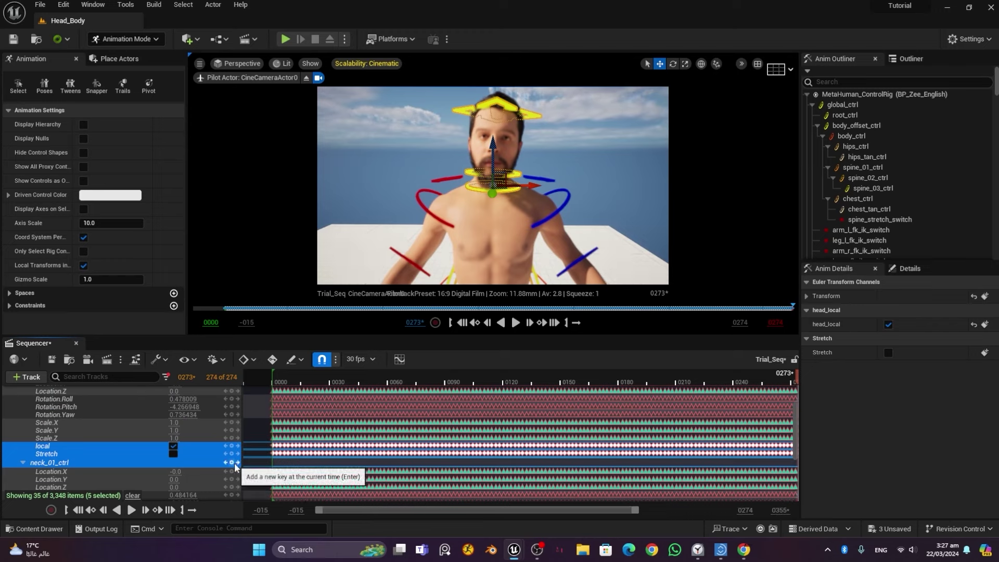
pyautogui.scroll(2, 235, 465)
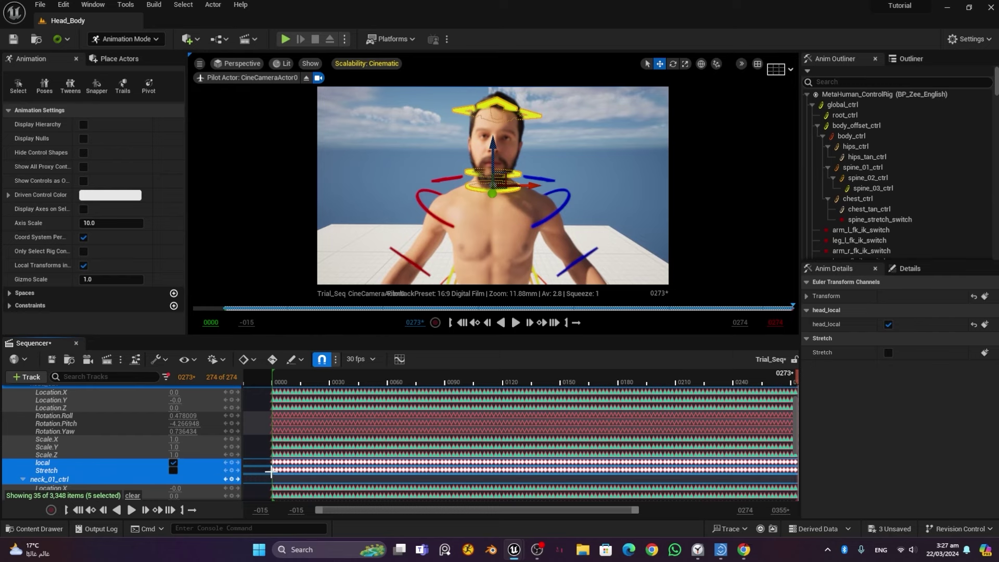
pyautogui.scroll(-2, 237, 477)
pyautogui.scroll(2, 248, 473)
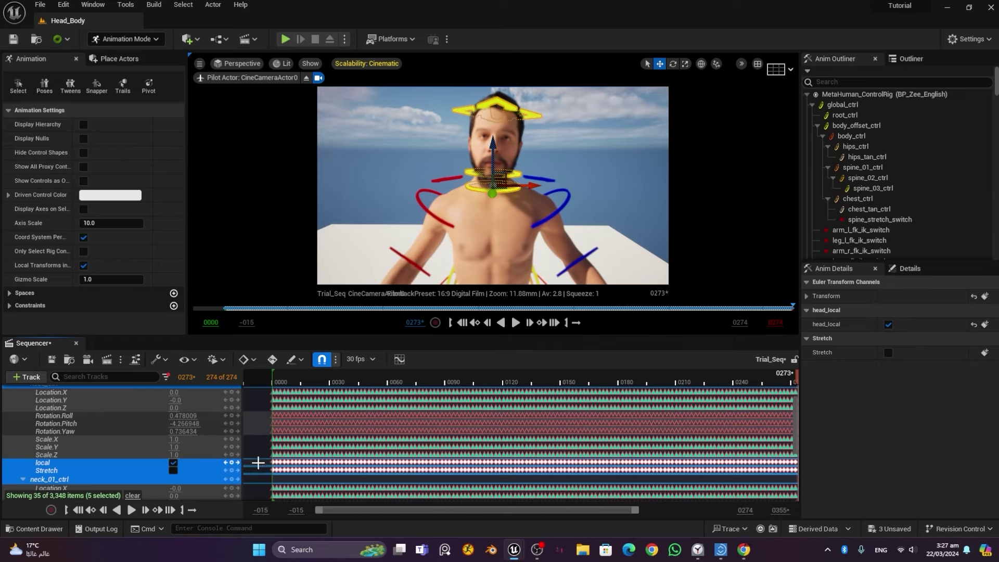
# Step: Refine the head and neck key selection and copy the selected rotation keys
pyautogui.moveTo(264, 461); pyautogui.dragTo(350, 481)
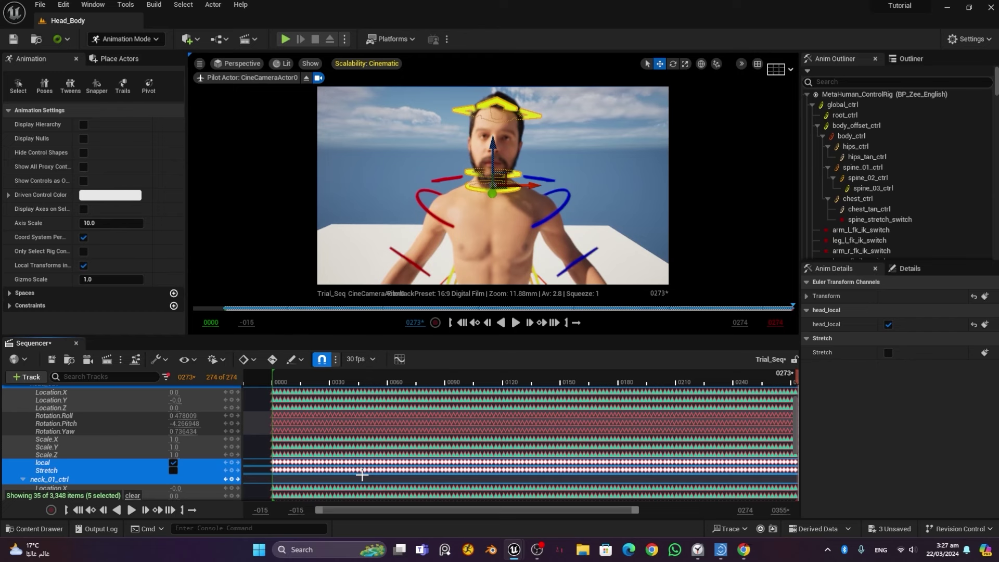
pyautogui.scroll(1, 362, 477)
pyautogui.scroll(-4, 361, 477)
pyautogui.scroll(-3, 362, 476)
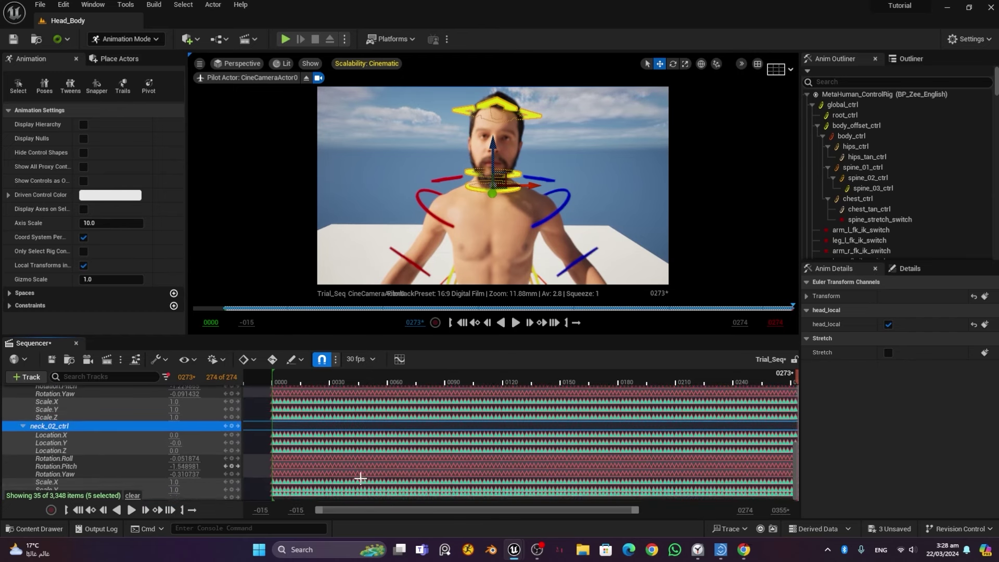
pyautogui.rightClick(316, 472)
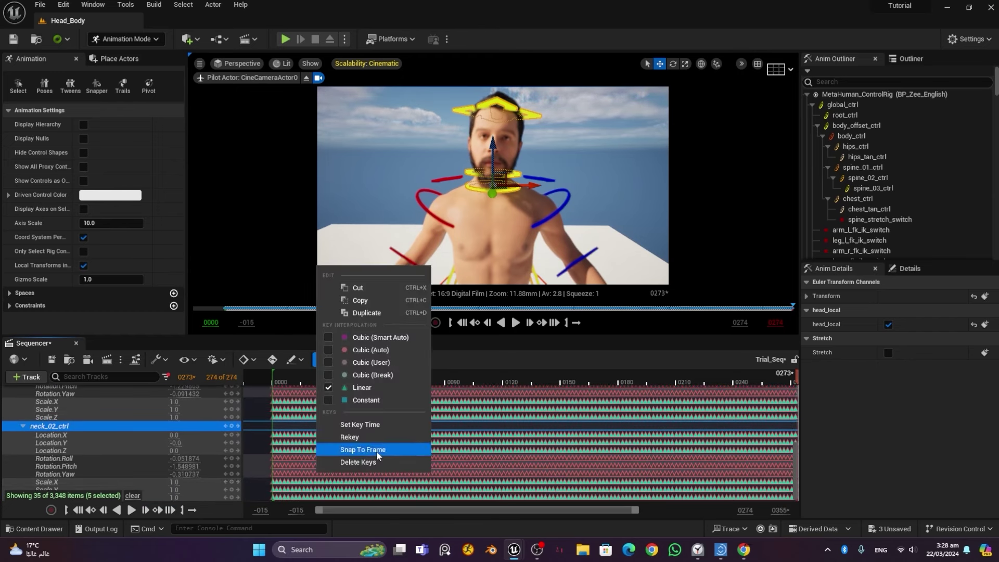
pyautogui.click(366, 301)
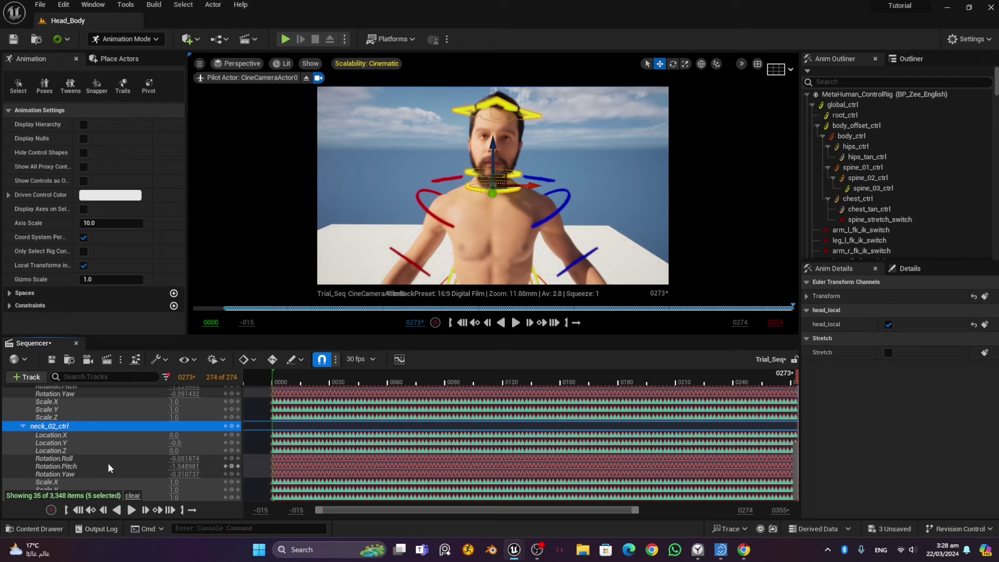
pyautogui.scroll(5, 108, 461)
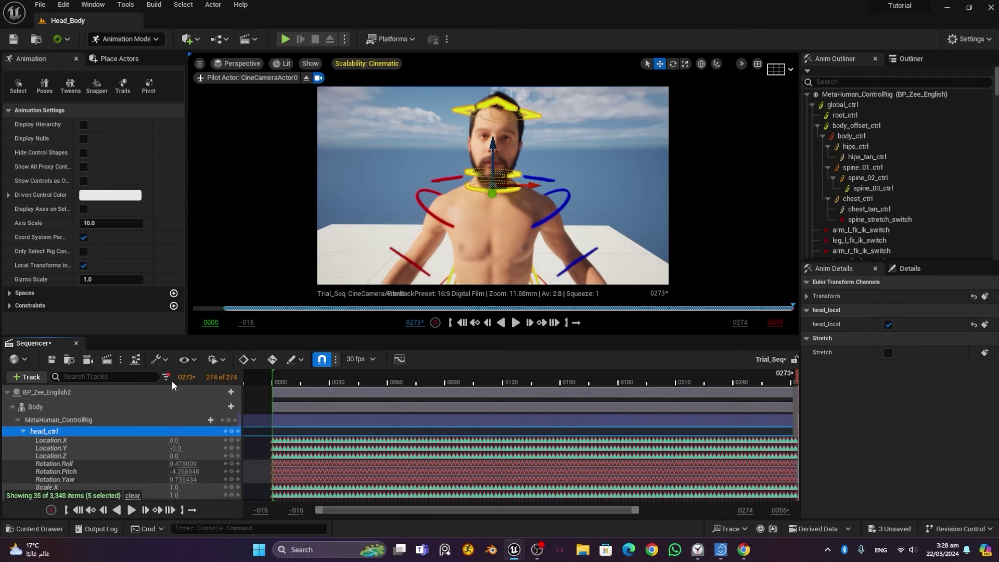
# Step: Clear the selected-controls filter, collapse BP_Zee_English2 and expand BP_Zee_English's Body track
pyautogui.click(165, 377)
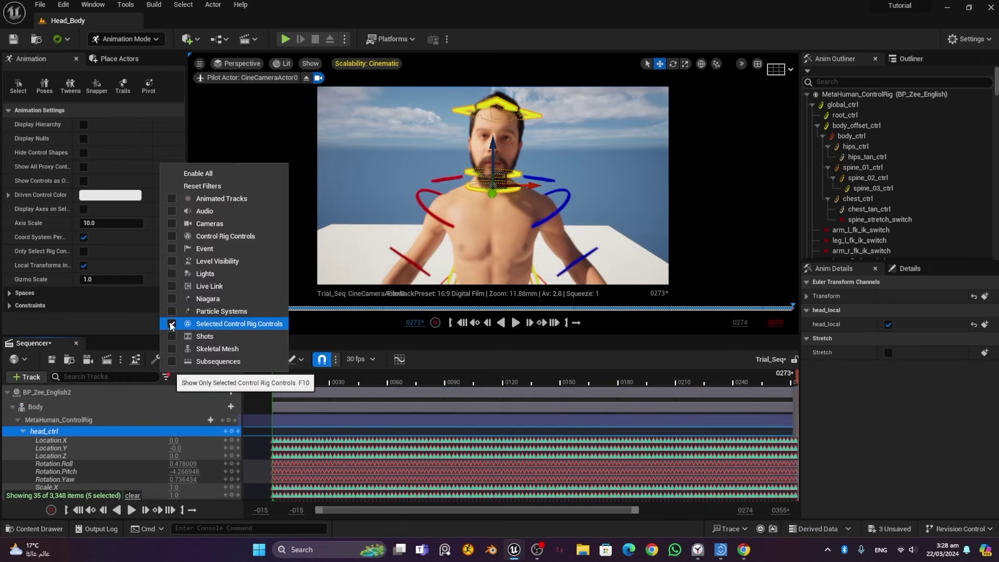
pyautogui.click(171, 323)
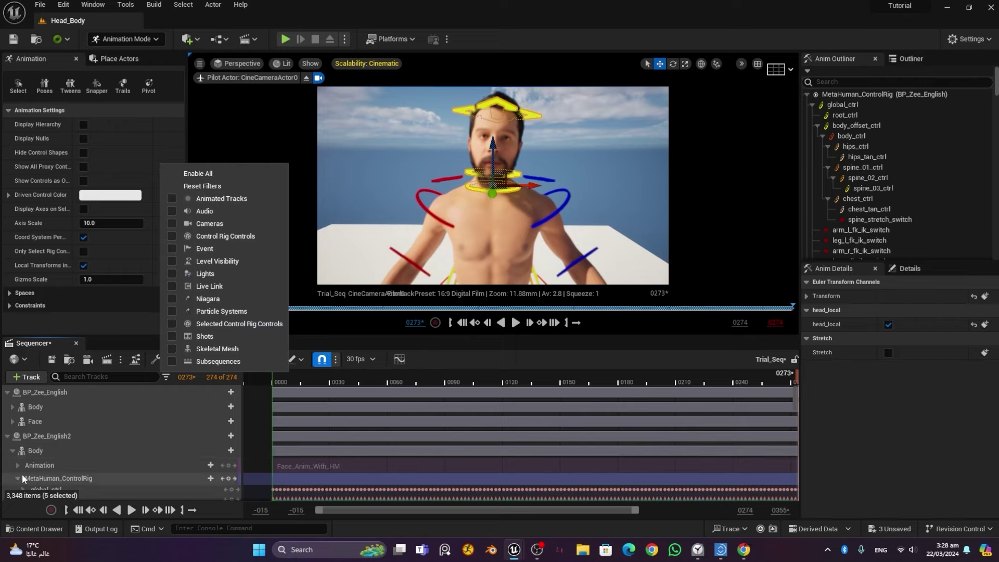
pyautogui.scroll(-3, 22, 474)
pyautogui.scroll(2, 8, 427)
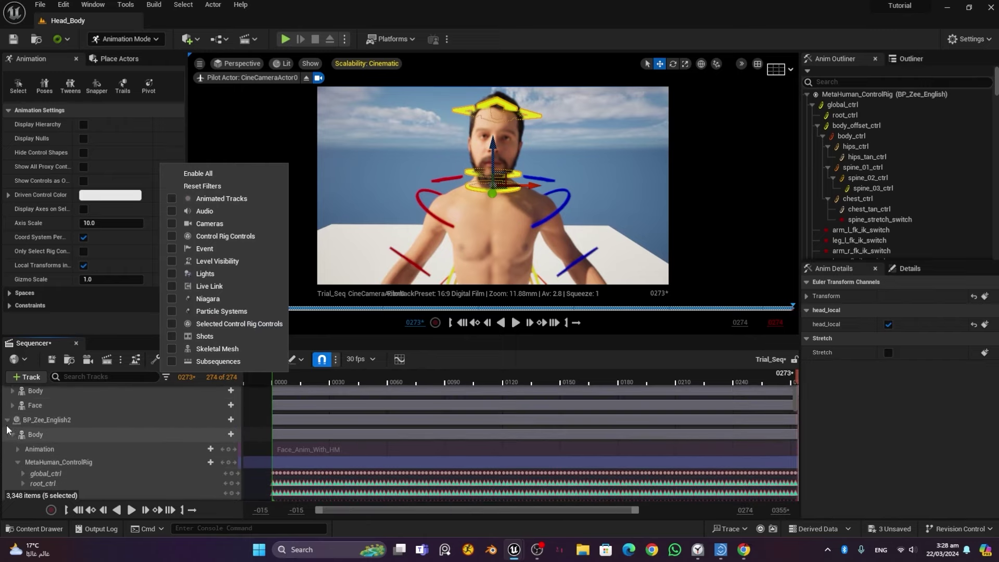
pyautogui.click(7, 420)
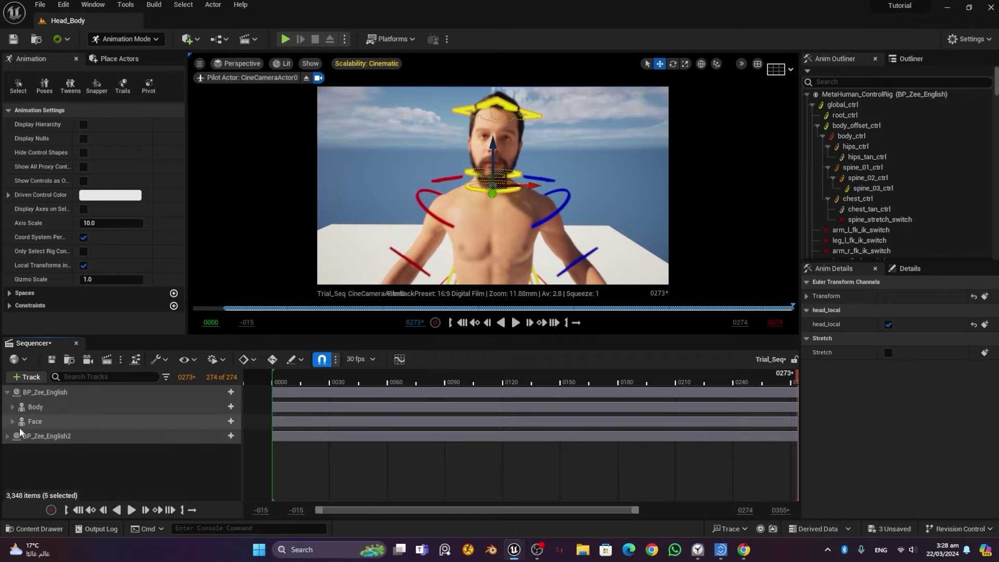
pyautogui.click(12, 407)
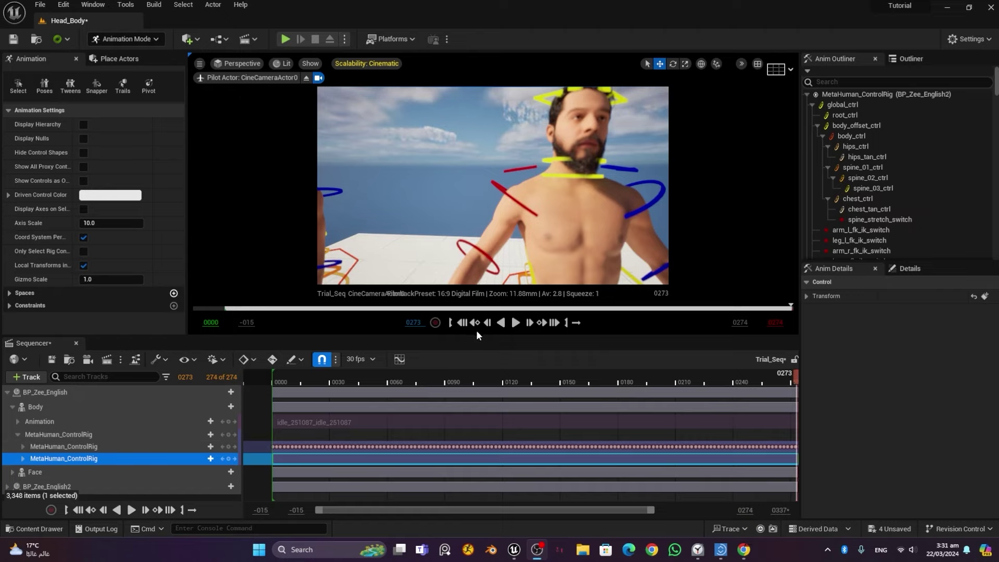
# Step: Paste the copied rotation keys at frame 0 and pull the view back to both characters
pyautogui.click(462, 322)
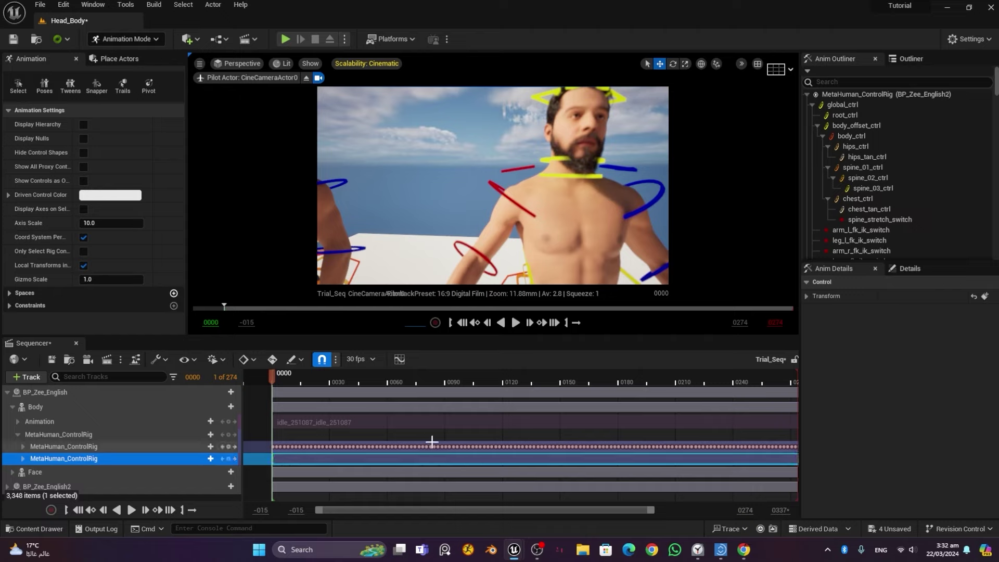
pyautogui.hotkey('ctrl', 'v')
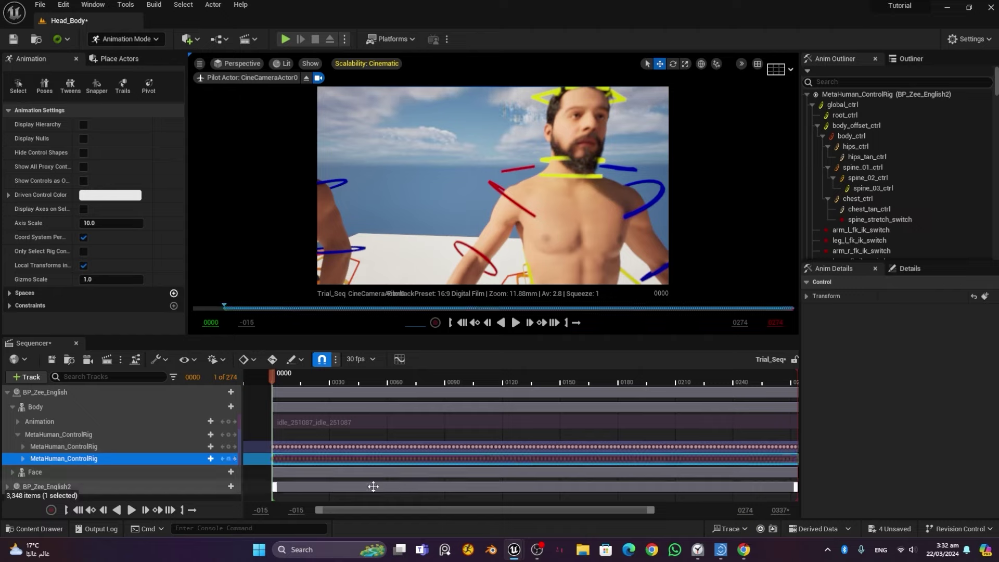
pyautogui.moveTo(414, 231); pyautogui.dragTo(413, 232, button='right')
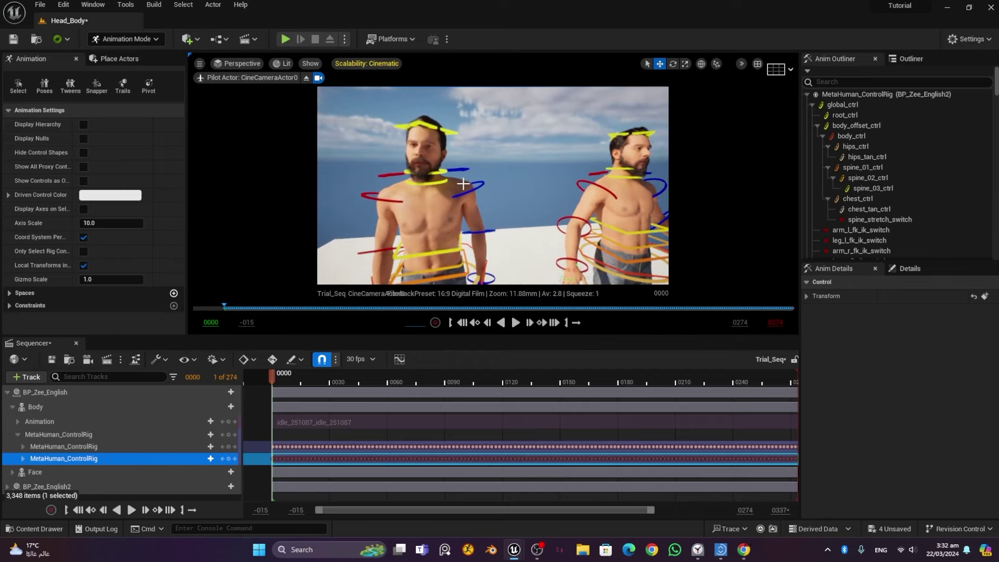
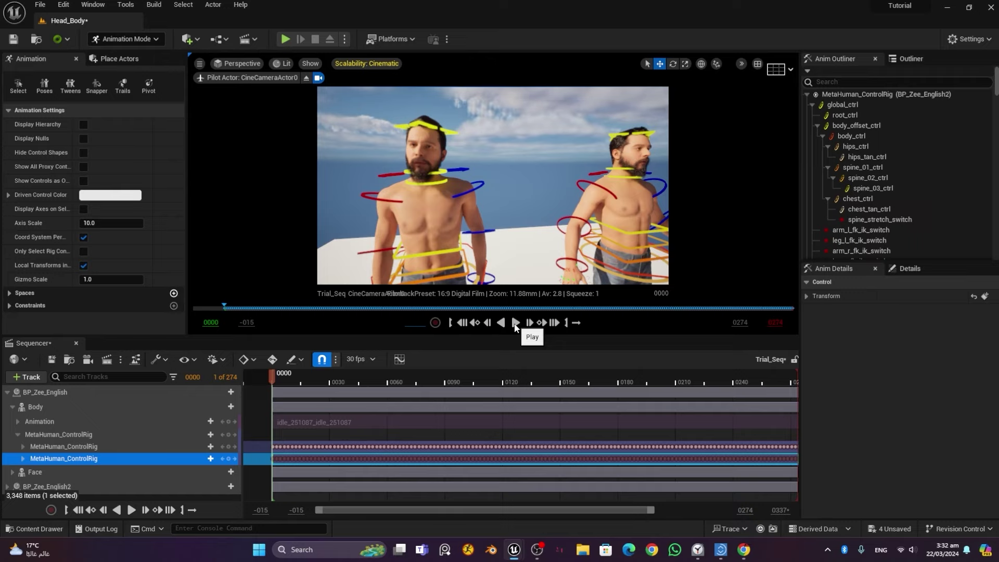
# Step: Select the upper MetaHuman_ControlRig track and the front character's neck, neck_02_ctrl and head_ctrl controls
pyautogui.click(69, 448)
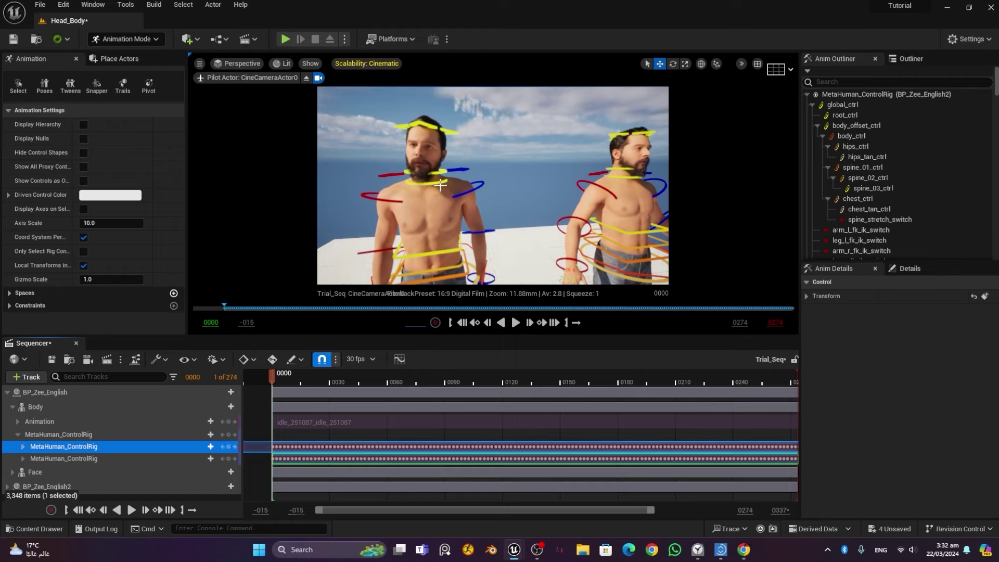
pyautogui.click(396, 173)
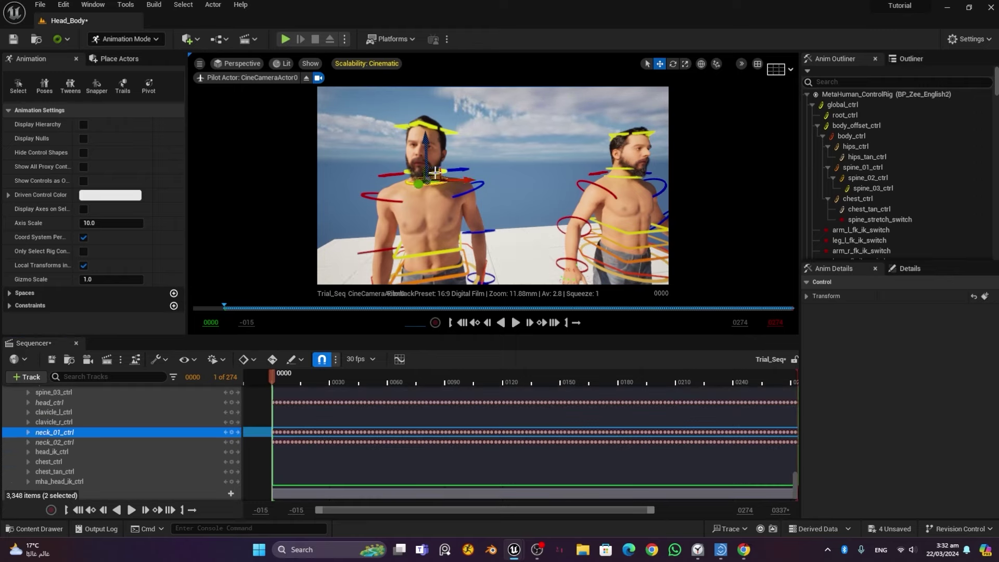
pyautogui.keyDown('ctrl'); pyautogui.click(407, 176); pyautogui.keyUp('ctrl')
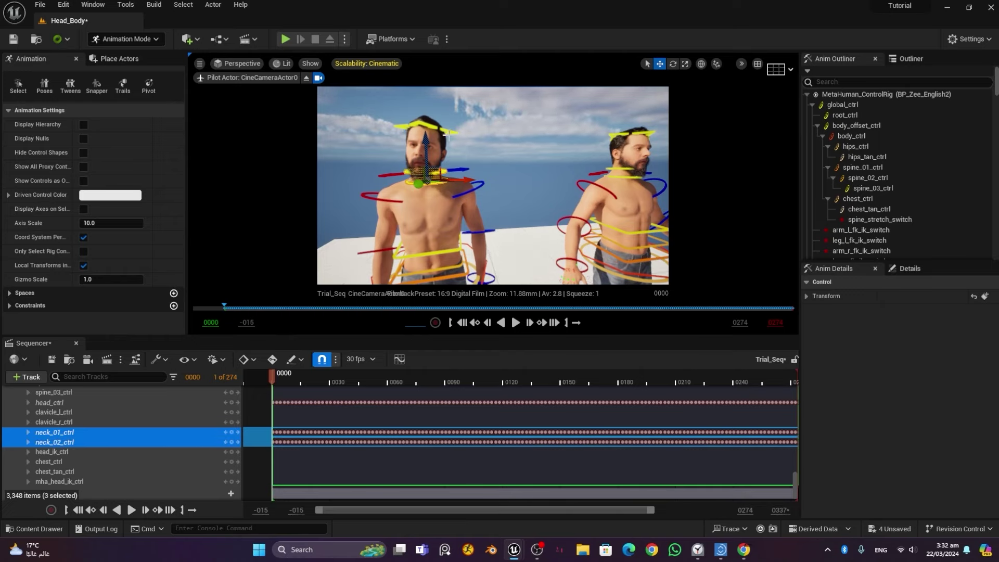
pyautogui.keyDown('ctrl'); pyautogui.click(453, 132); pyautogui.keyUp('ctrl')
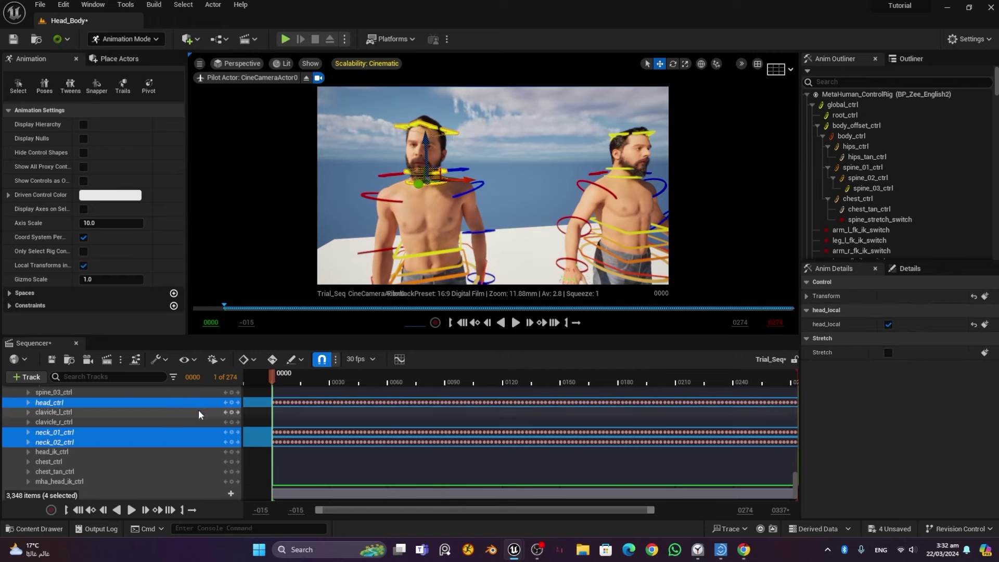
pyautogui.scroll(1, 189, 440)
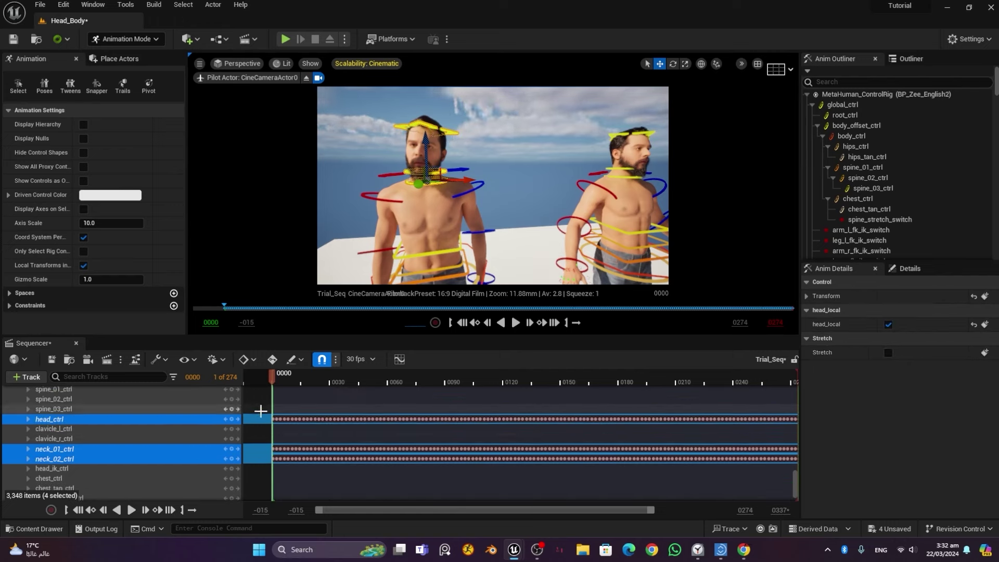
pyautogui.click(173, 377)
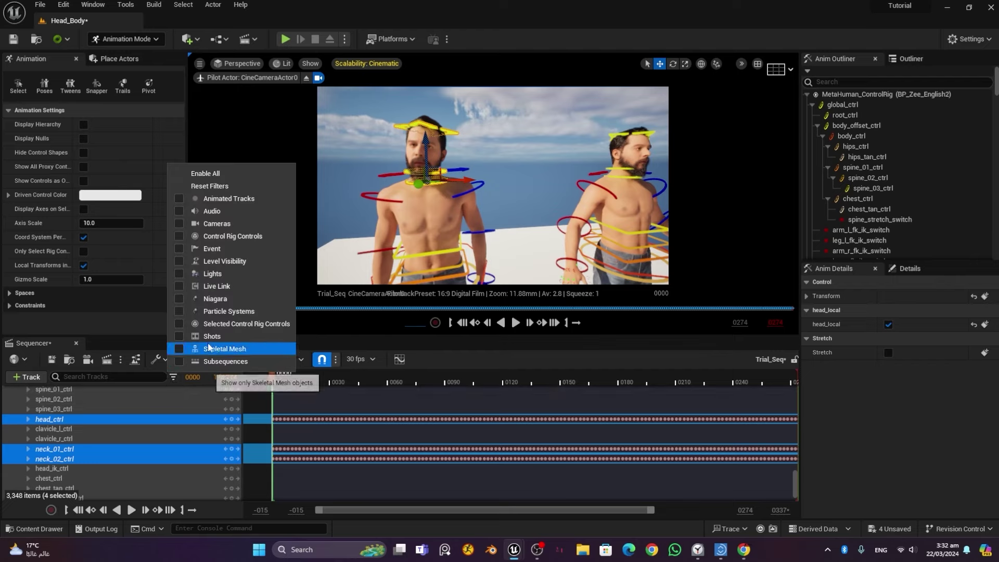
# Step: Filter Sequencer to Selected Control Rig Controls and expand MetaHuman_ControlRig to show head and neck keys
pyautogui.click(177, 327)
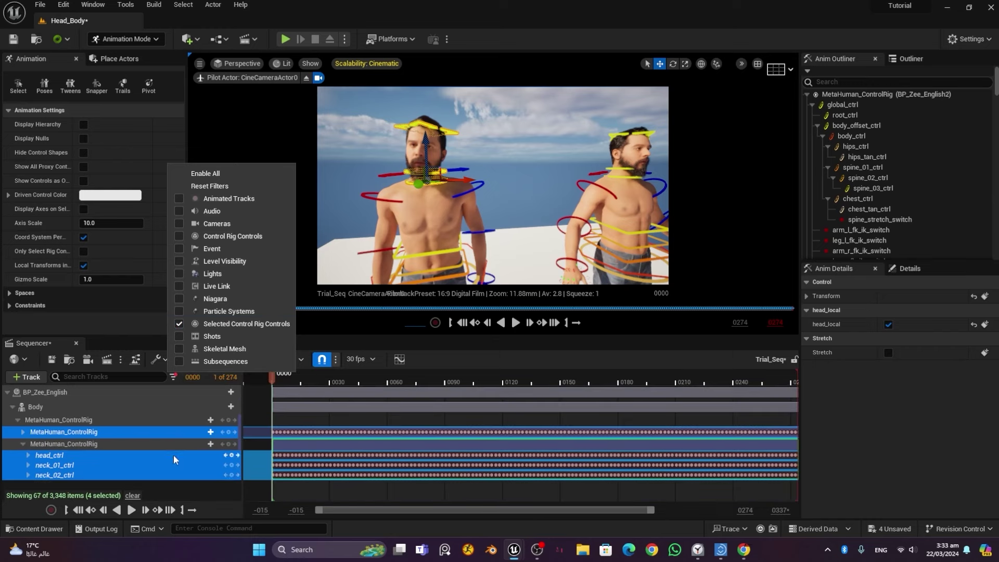
pyautogui.click(435, 468)
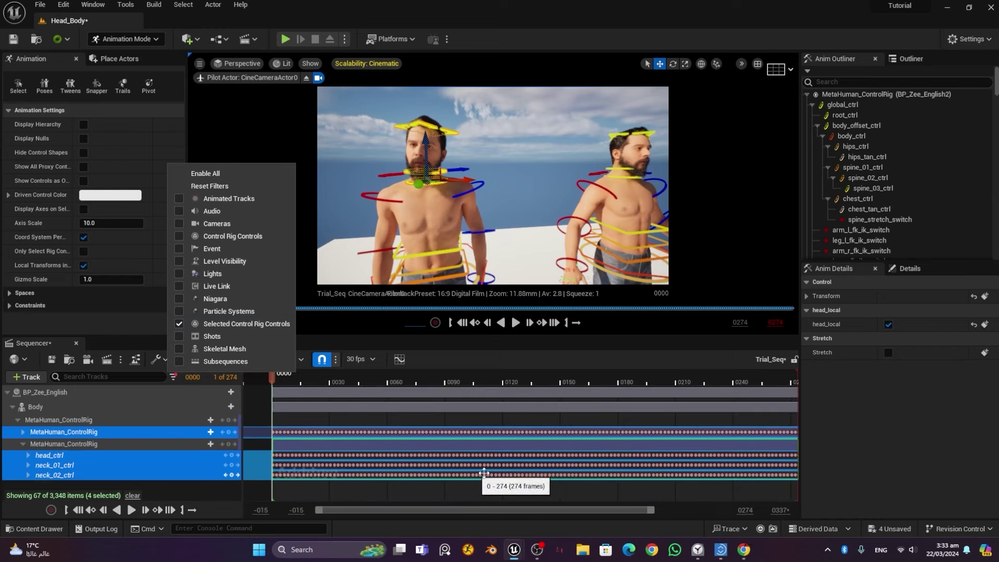
pyautogui.click(23, 432)
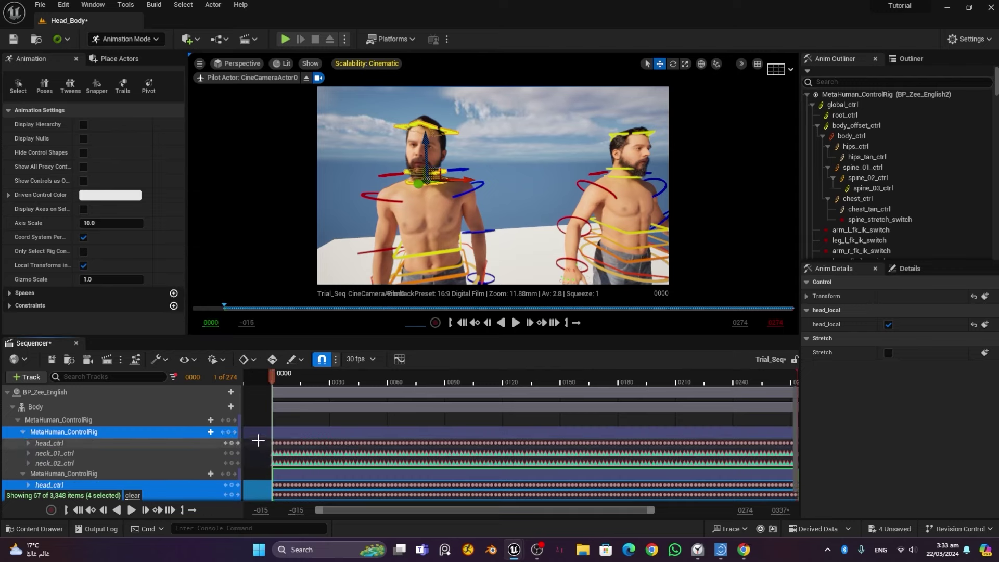
pyautogui.moveTo(258, 442); pyautogui.dragTo(747, 463)
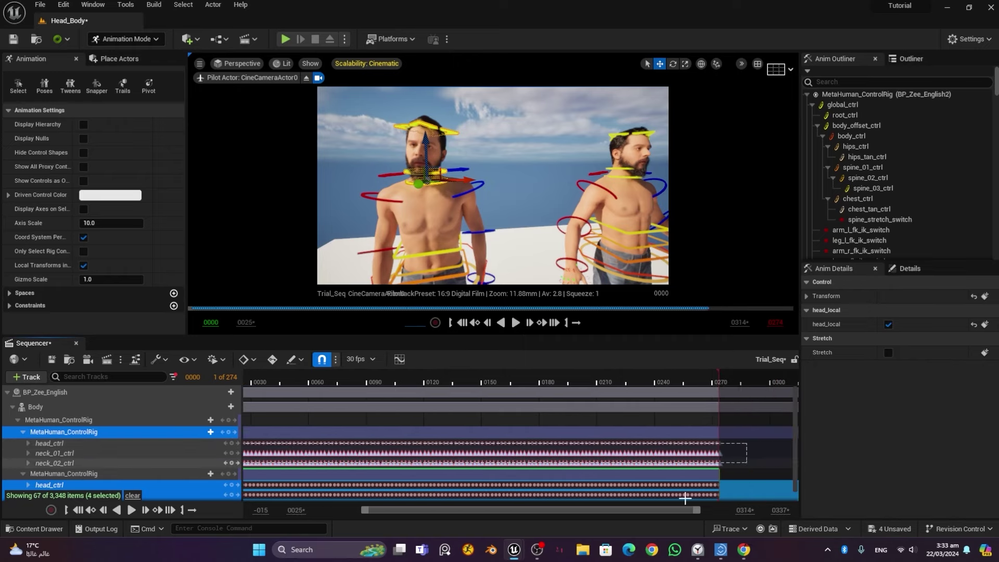
# Step: Delete all rotation keys on the head_ctrl control
pyautogui.moveTo(655, 509); pyautogui.dragTo(583, 512)
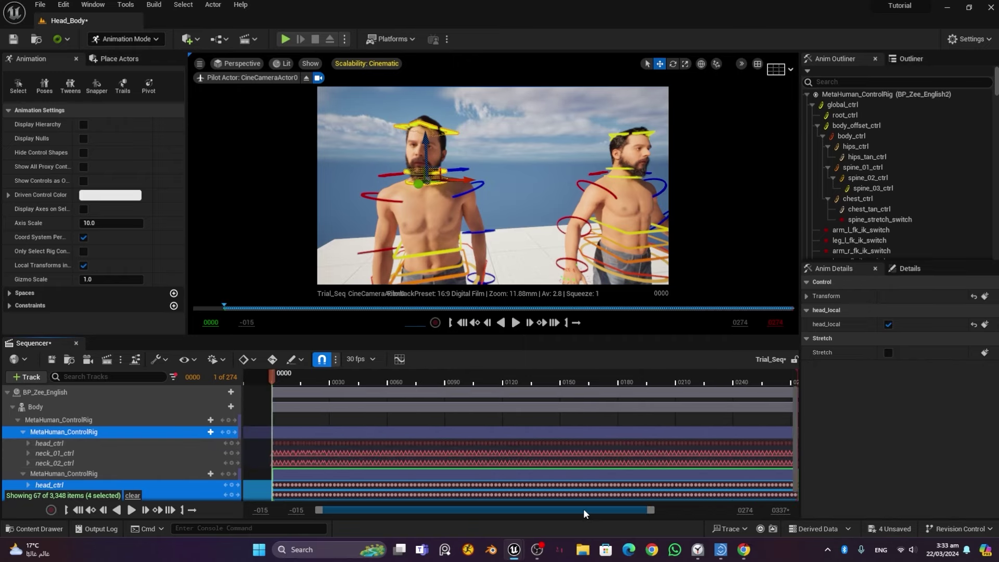
pyautogui.click(28, 463)
pyautogui.scroll(-2, 98, 455)
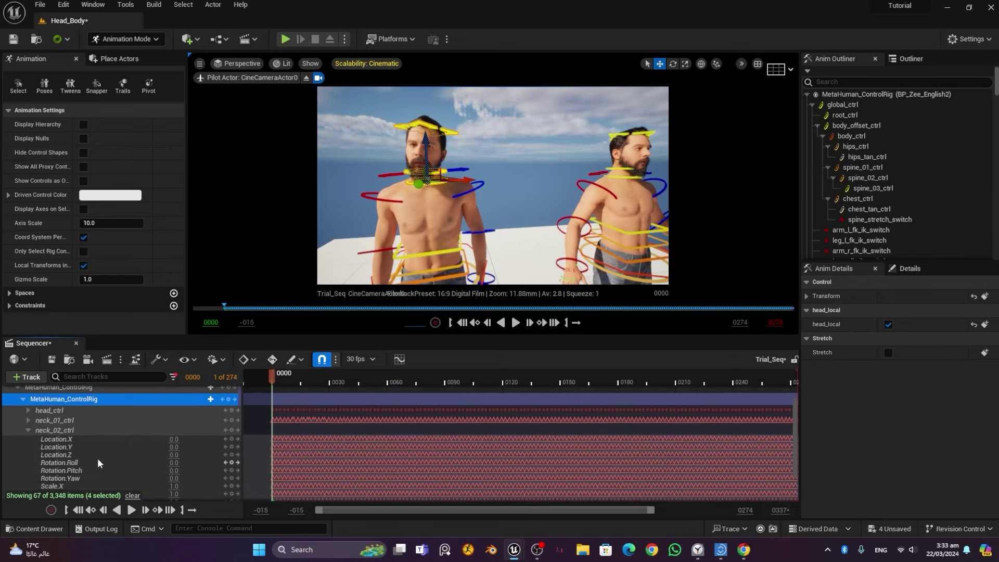
pyautogui.click(29, 420)
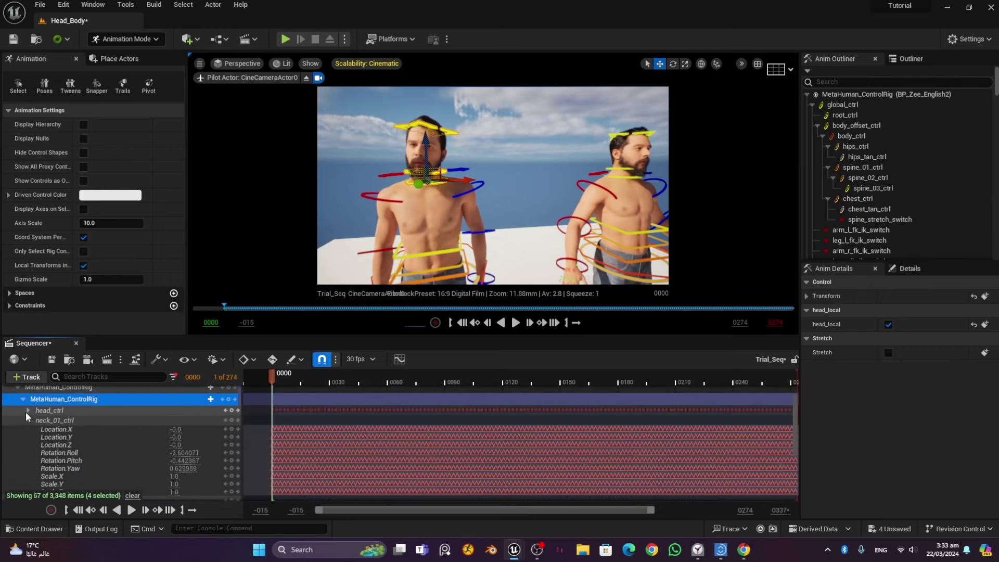
pyautogui.click(27, 410)
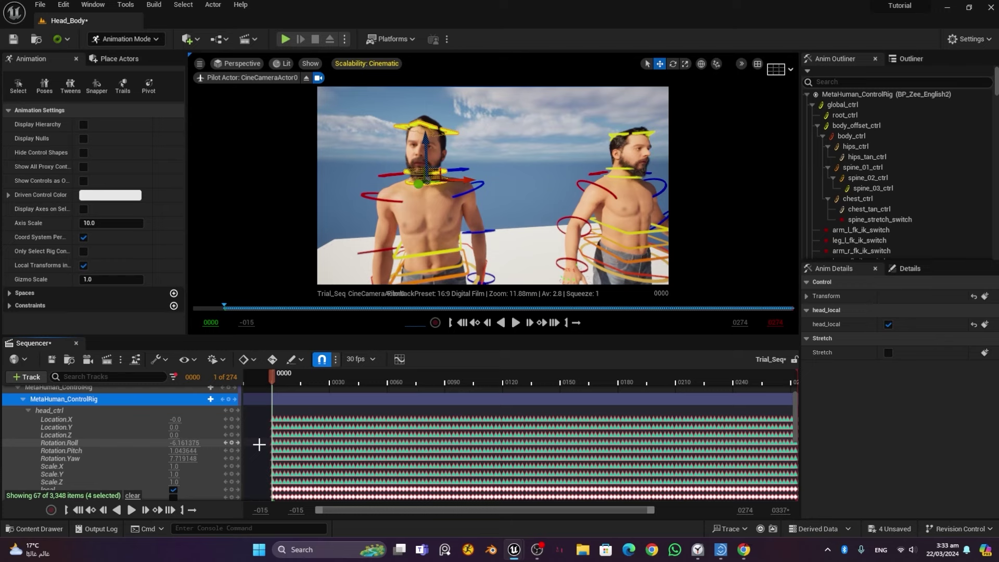
pyautogui.moveTo(258, 444); pyautogui.dragTo(751, 459)
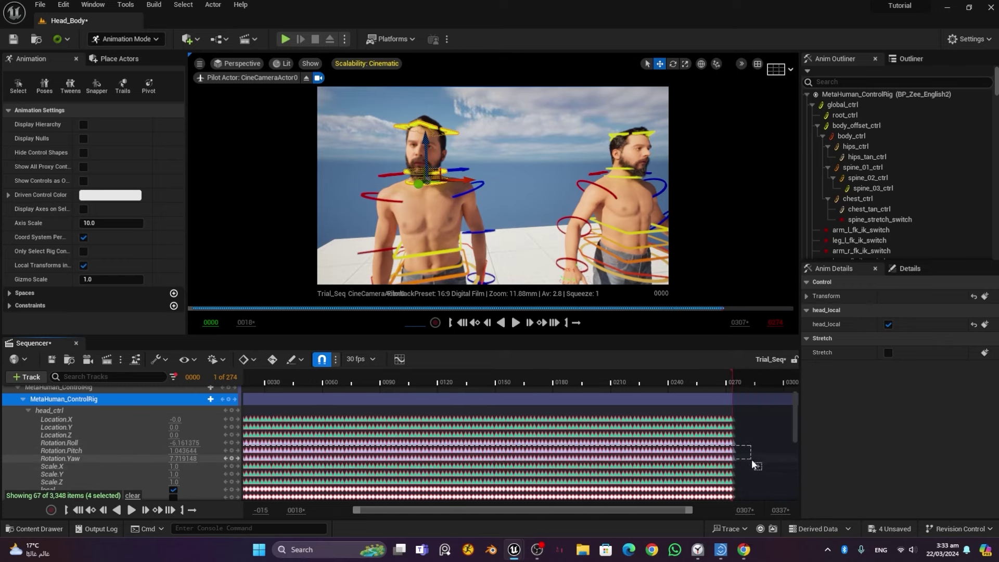
pyautogui.moveTo(619, 510); pyautogui.dragTo(523, 514)
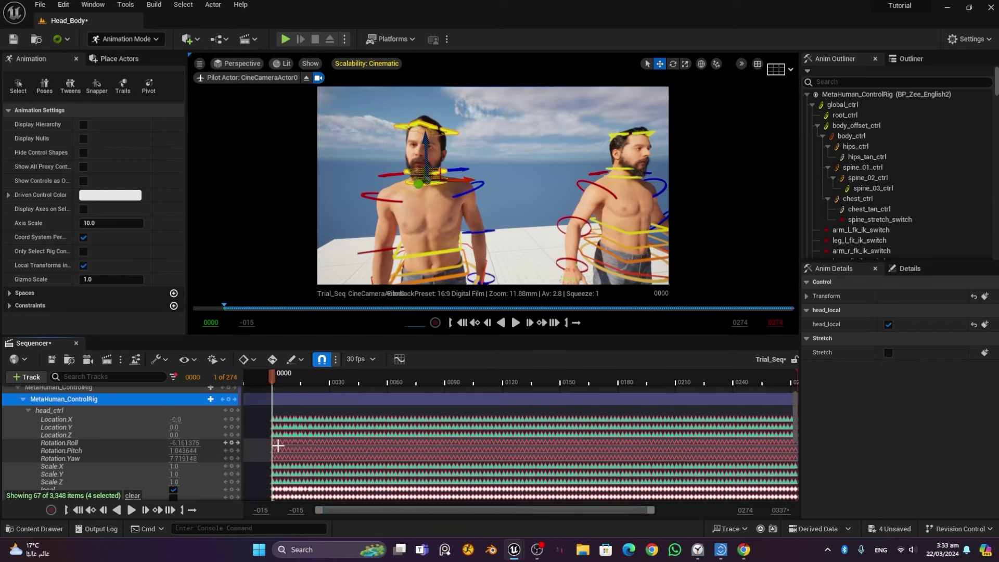
pyautogui.press('Delete')
# Step: Delete all rotation keys on neck_01_ctrl and neck_02_ctrl, returning to frame 0000
pyautogui.scroll(-4, 115, 444)
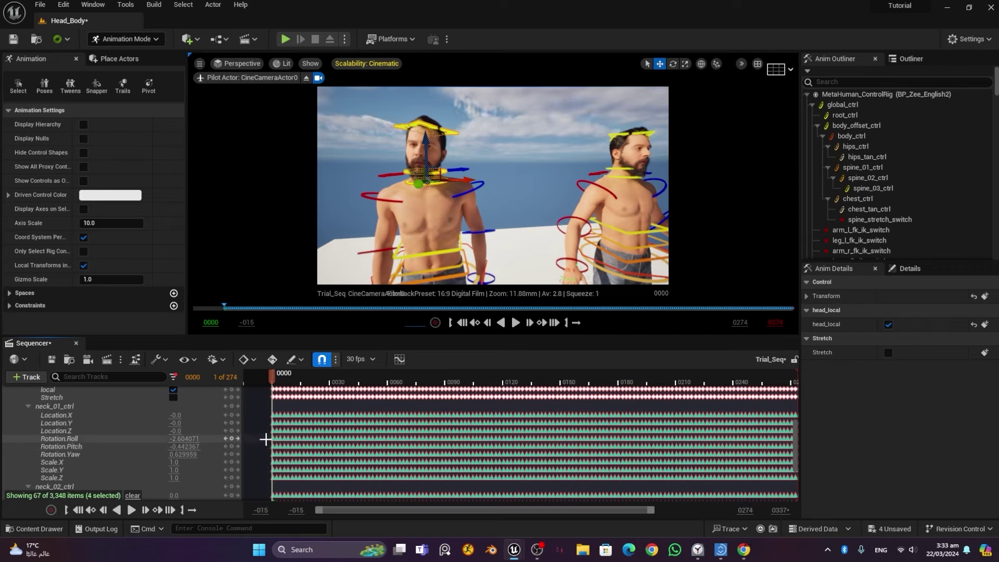
pyautogui.moveTo(268, 440); pyautogui.dragTo(776, 429)
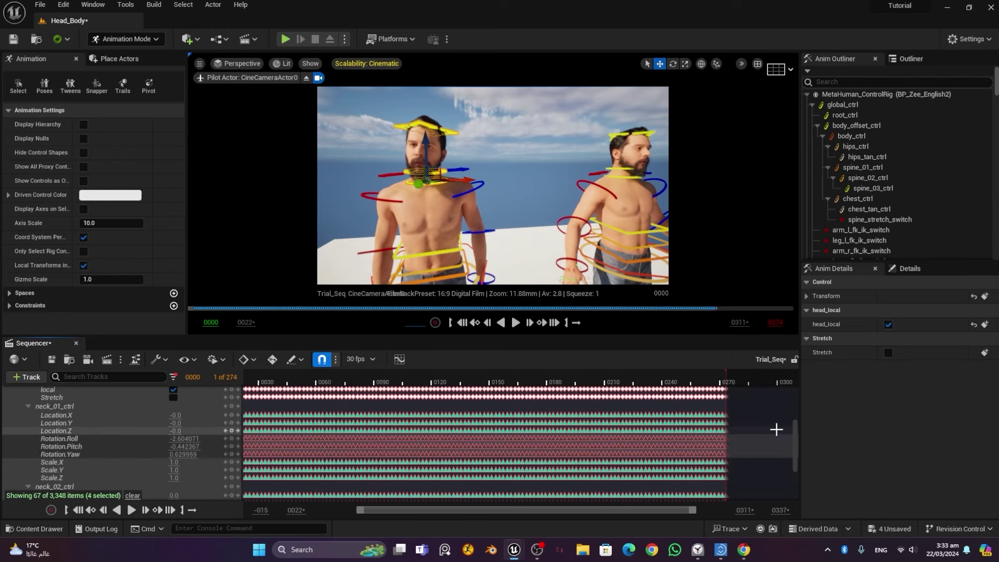
pyautogui.press('Delete')
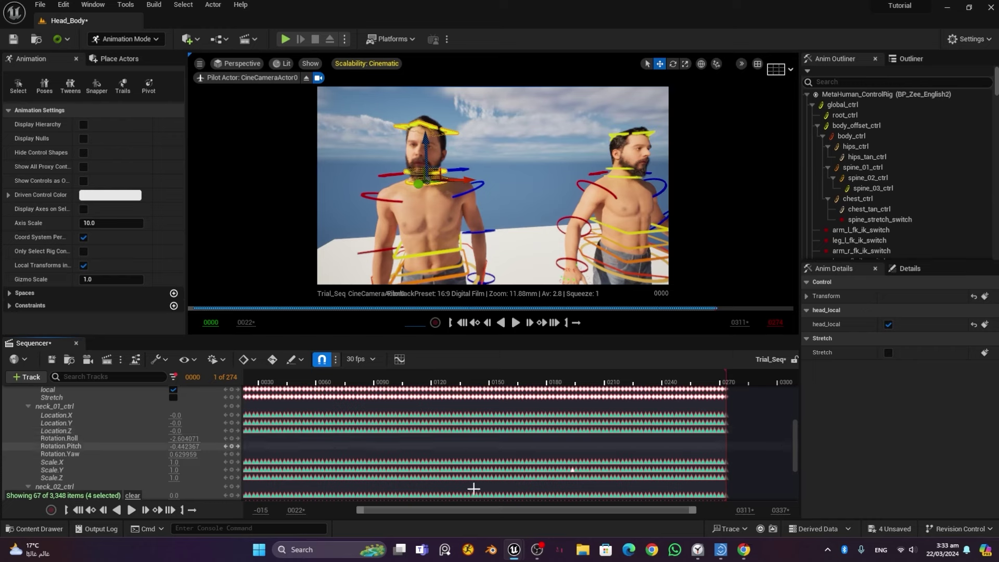
pyautogui.moveTo(421, 510); pyautogui.dragTo(375, 511)
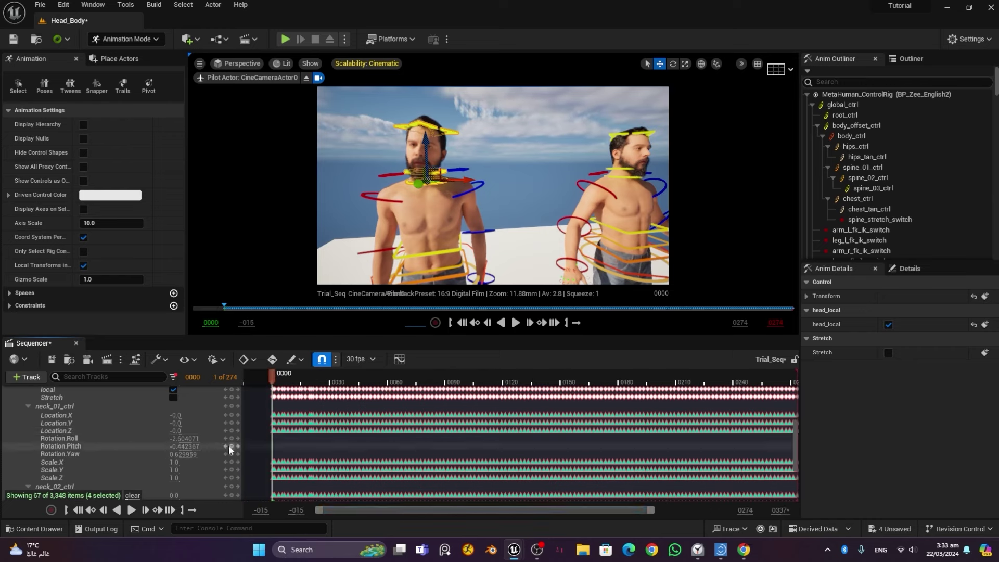
pyautogui.scroll(-3, 148, 440)
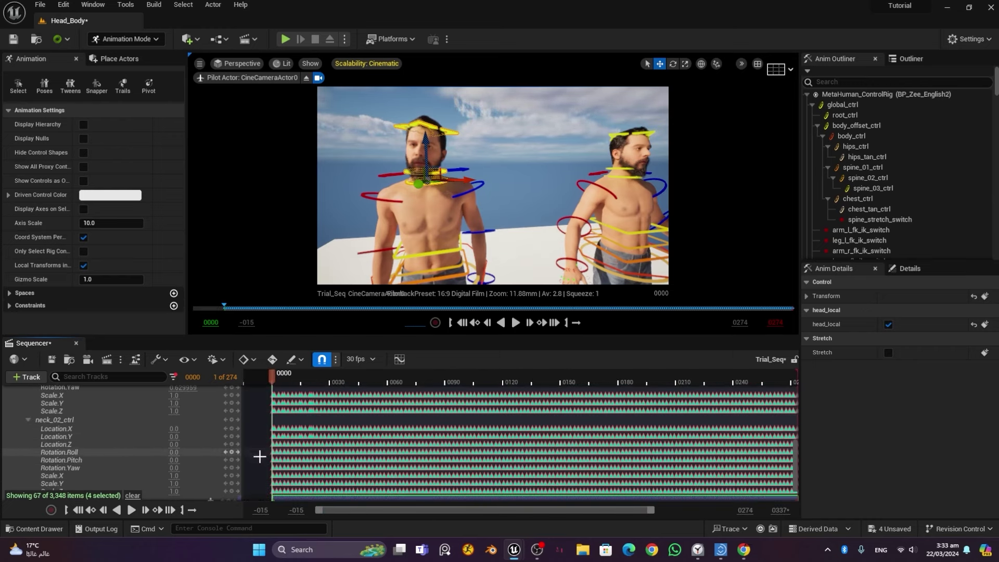
pyautogui.moveTo(265, 452); pyautogui.dragTo(775, 464)
pyautogui.press('Delete')
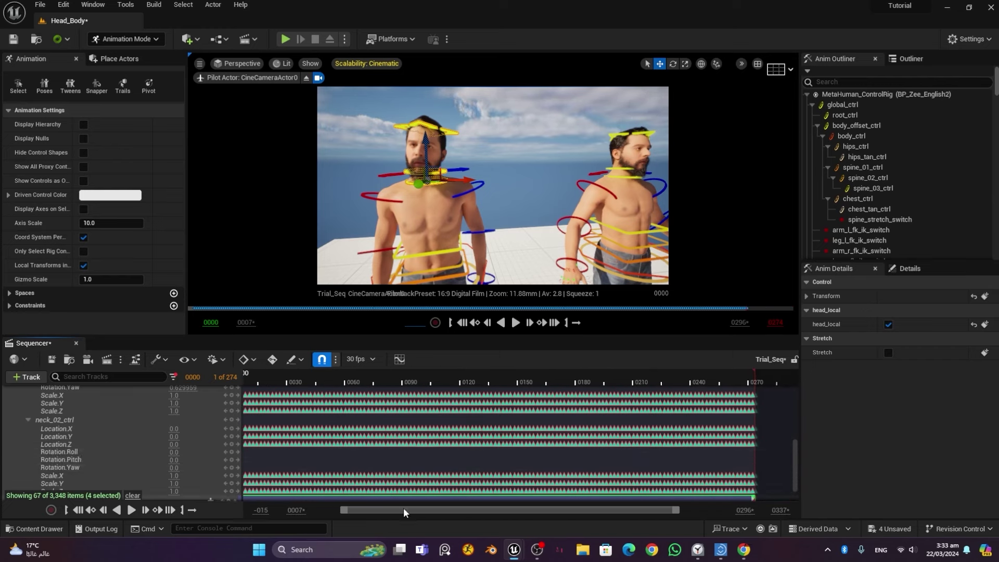
pyautogui.moveTo(404, 509); pyautogui.dragTo(378, 512)
pyautogui.scroll(10, 93, 455)
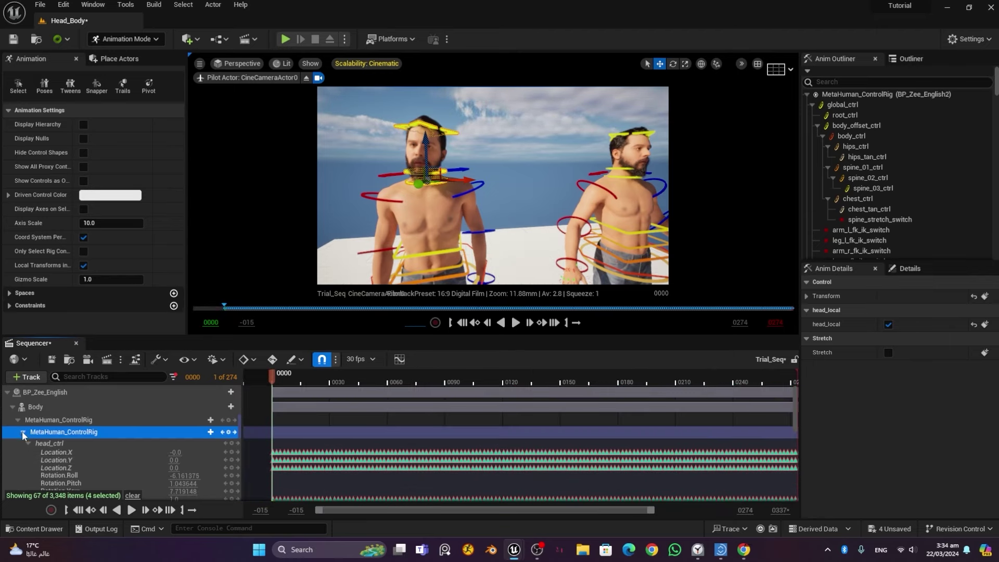
# Step: Collapse both ControlRig tracks and uncheck the Selected Control Rig Controls filter to show all 3,348 items
pyautogui.click(23, 432)
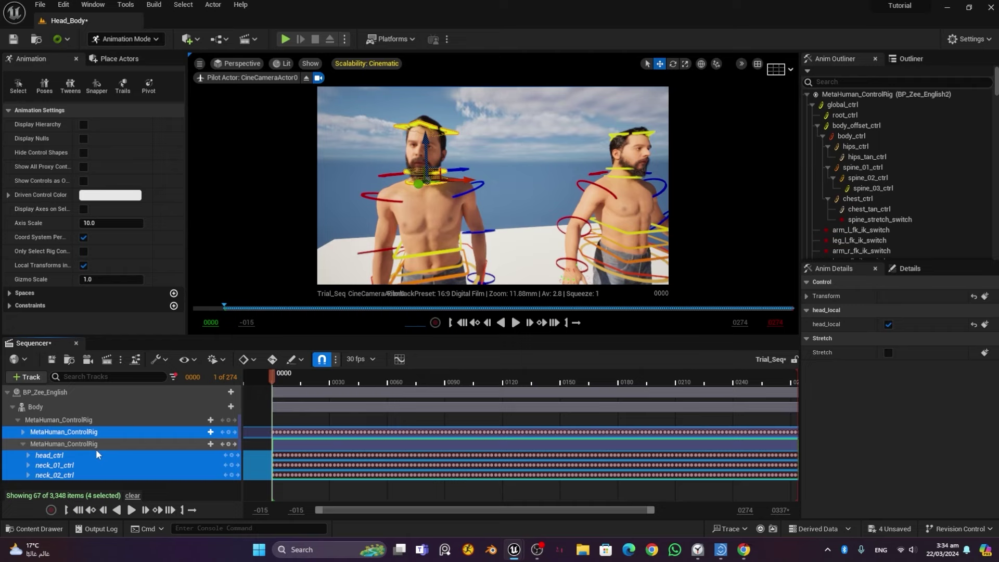
pyautogui.click(23, 442)
pyautogui.click(73, 463)
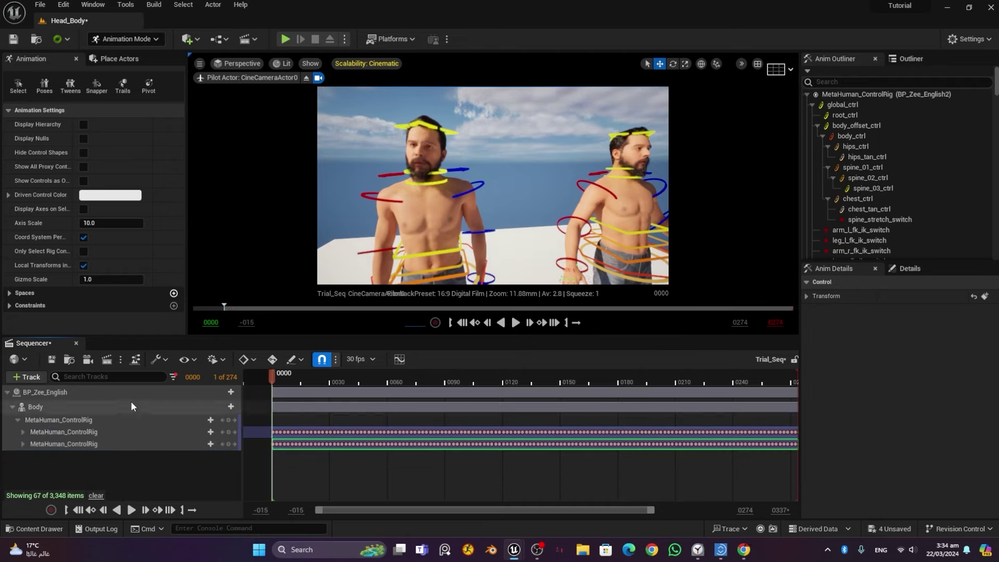
pyautogui.click(173, 376)
pyautogui.click(179, 324)
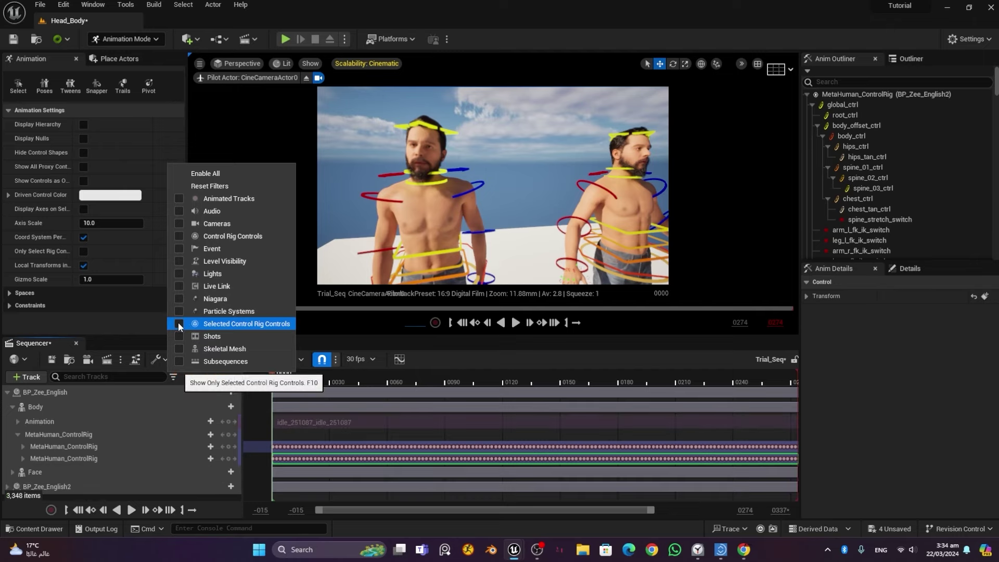
# Step: Play the sequence through frame 274 and return the playhead to the start
pyautogui.click(515, 322)
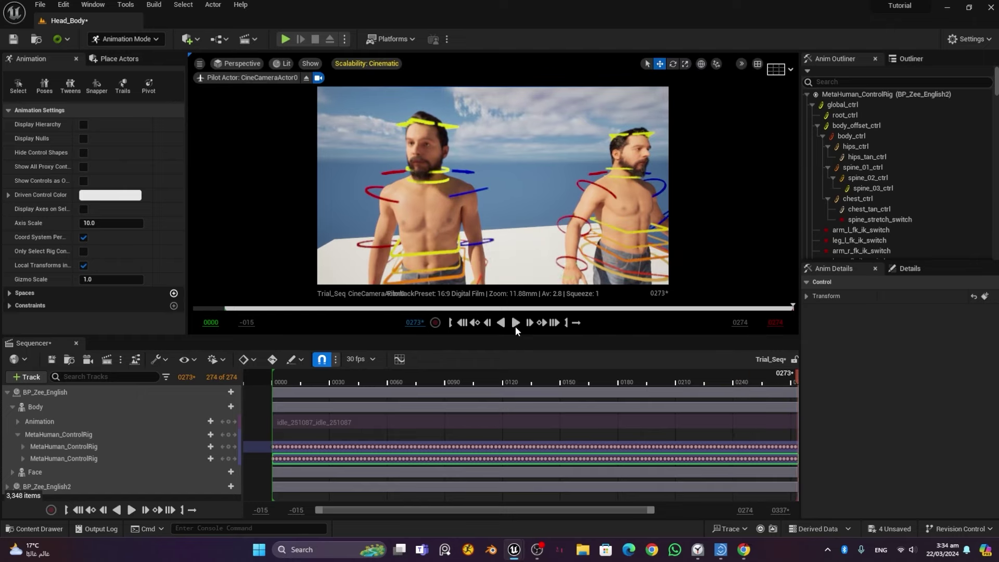
pyautogui.click(461, 322)
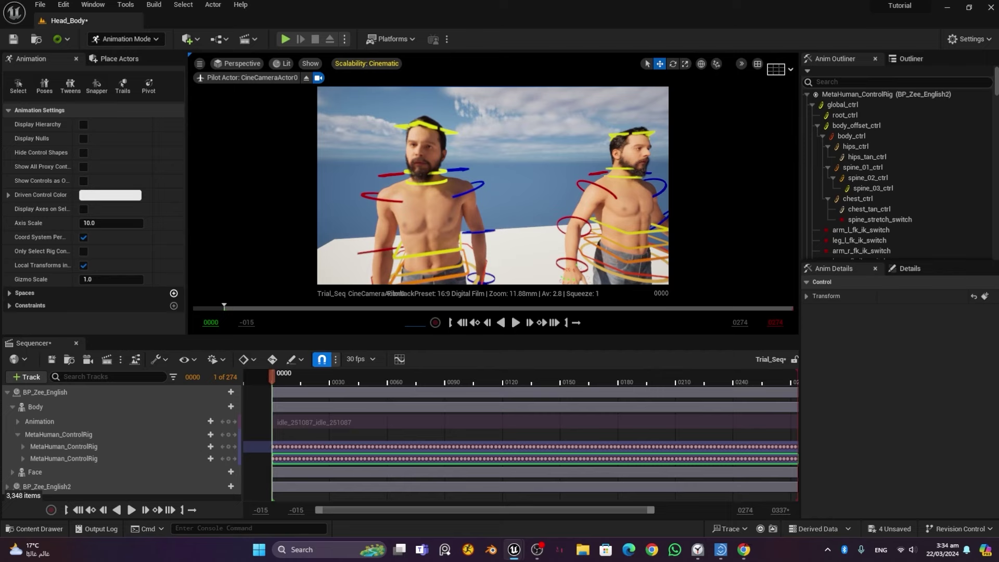
pyautogui.click(637, 227)
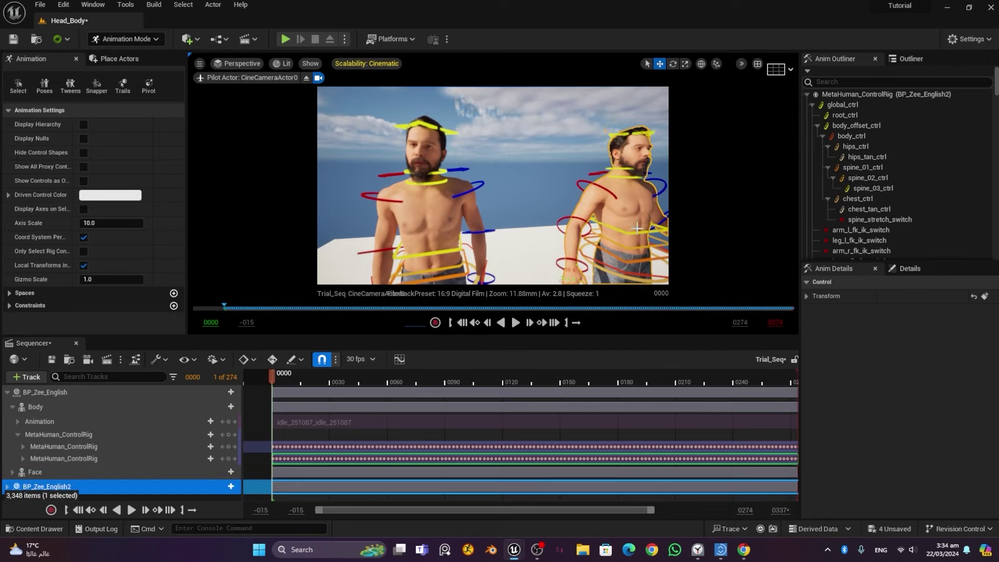
# Step: Delete the right-hand BP_Zee_English2 actor, confirming Yes, then remove its leftover Sequencer track
pyautogui.press('Delete')
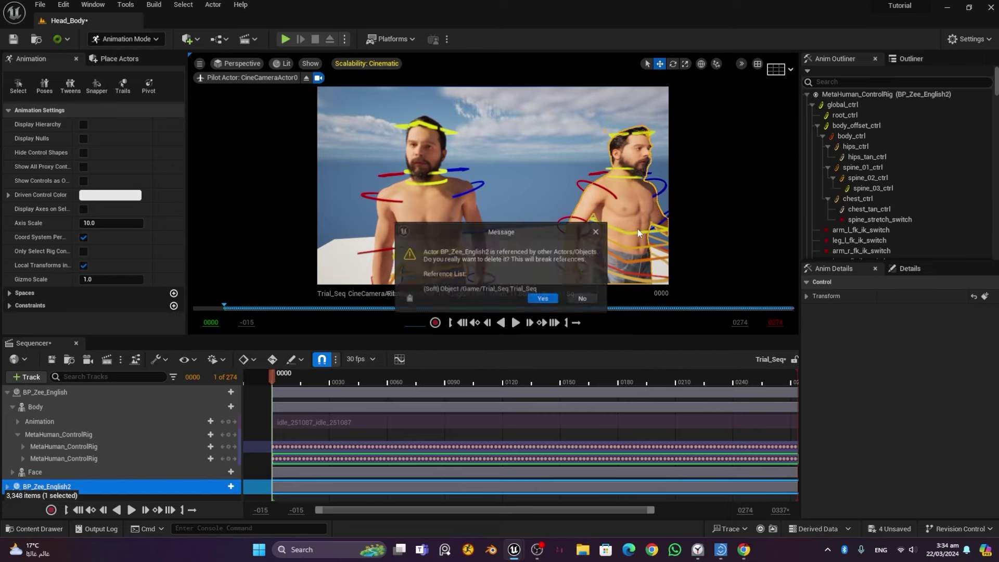
pyautogui.click(544, 300)
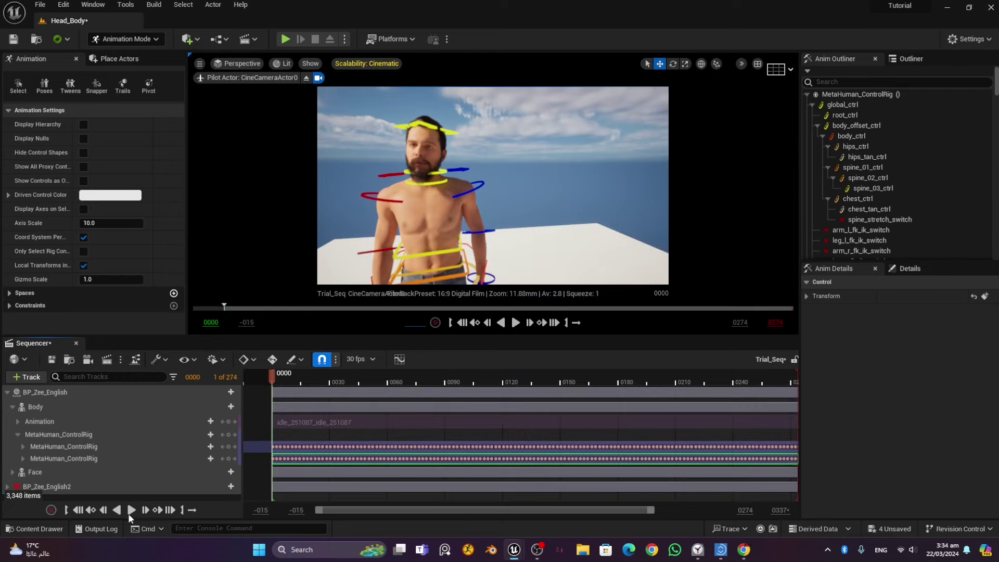
pyautogui.click(49, 485)
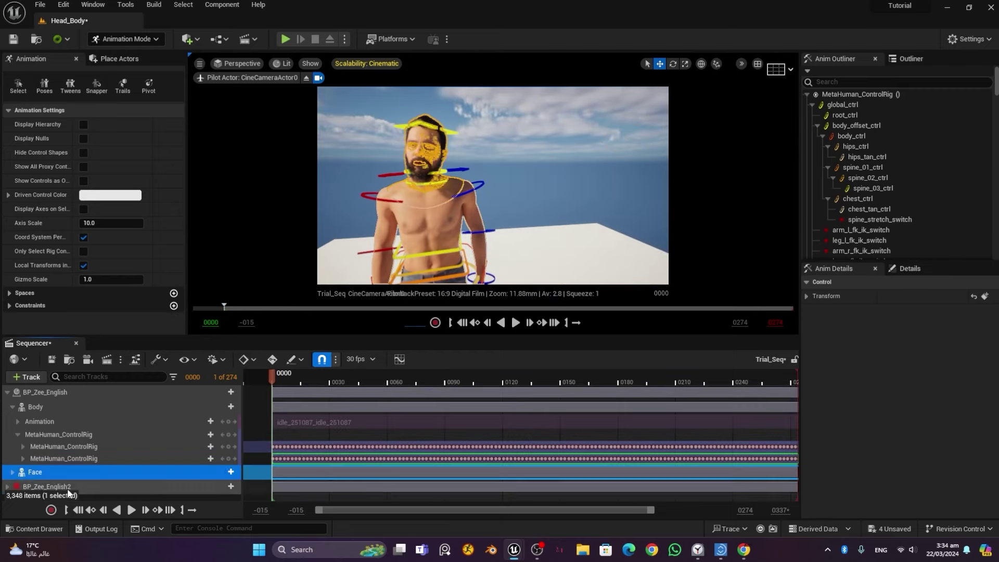
pyautogui.press('Delete')
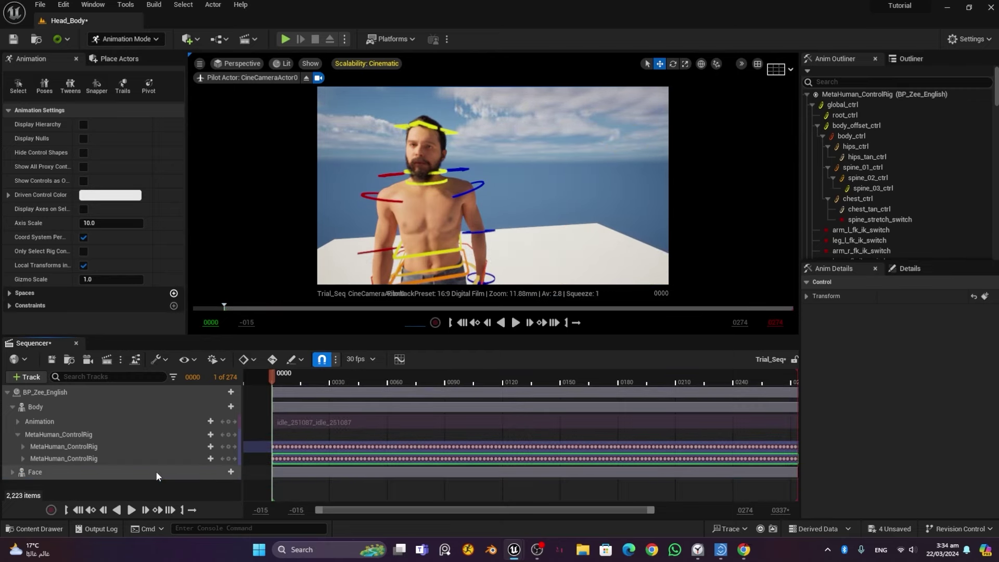
# Step: Add a new Audio track to the sequence from the + Track menu
pyautogui.click(7, 392)
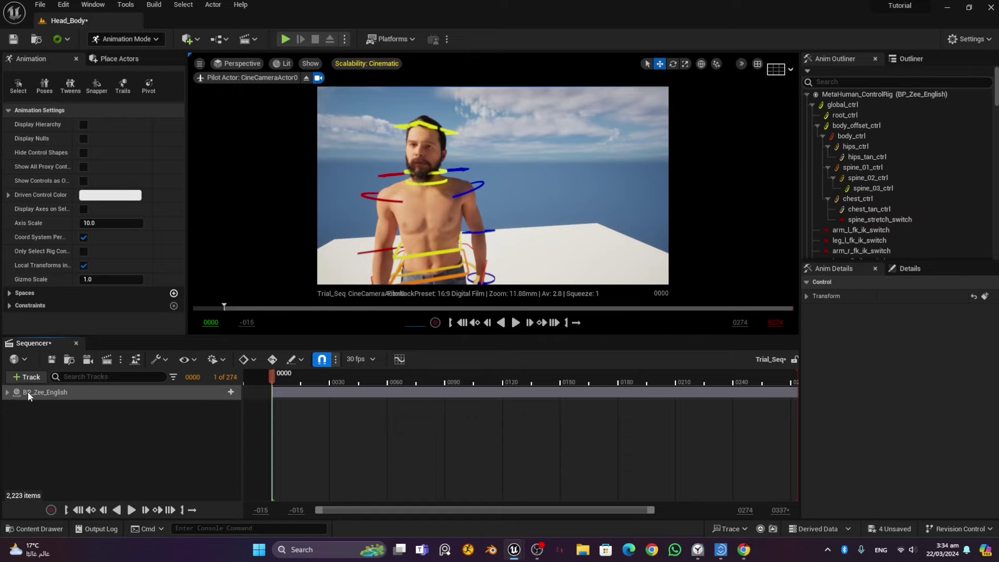
pyautogui.click(30, 375)
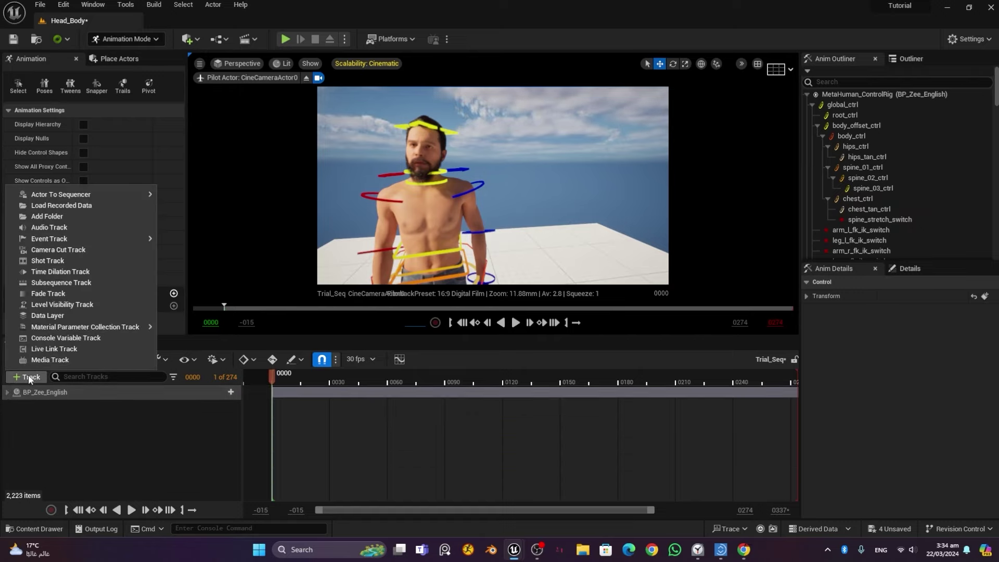
pyautogui.click(74, 227)
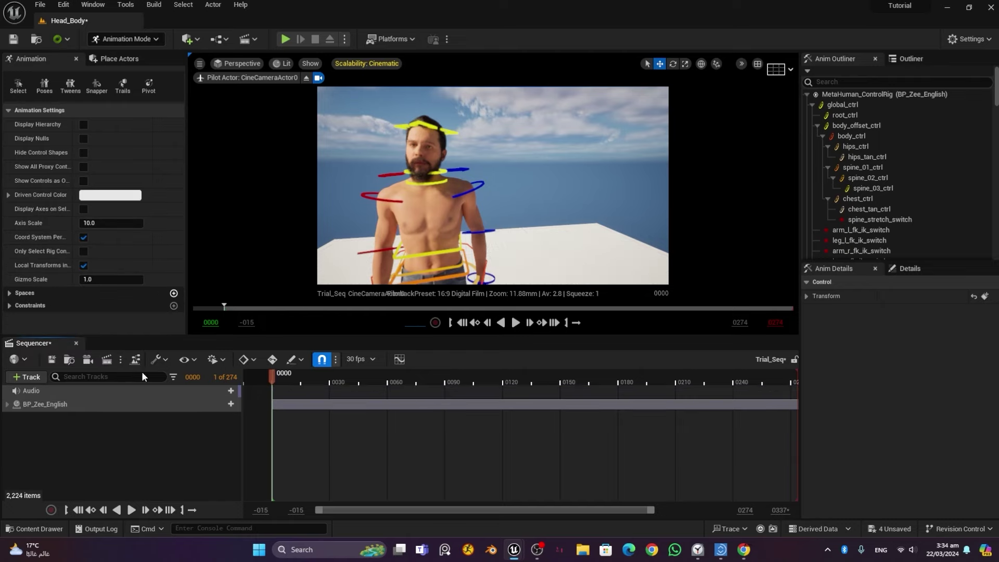
pyautogui.click(42, 391)
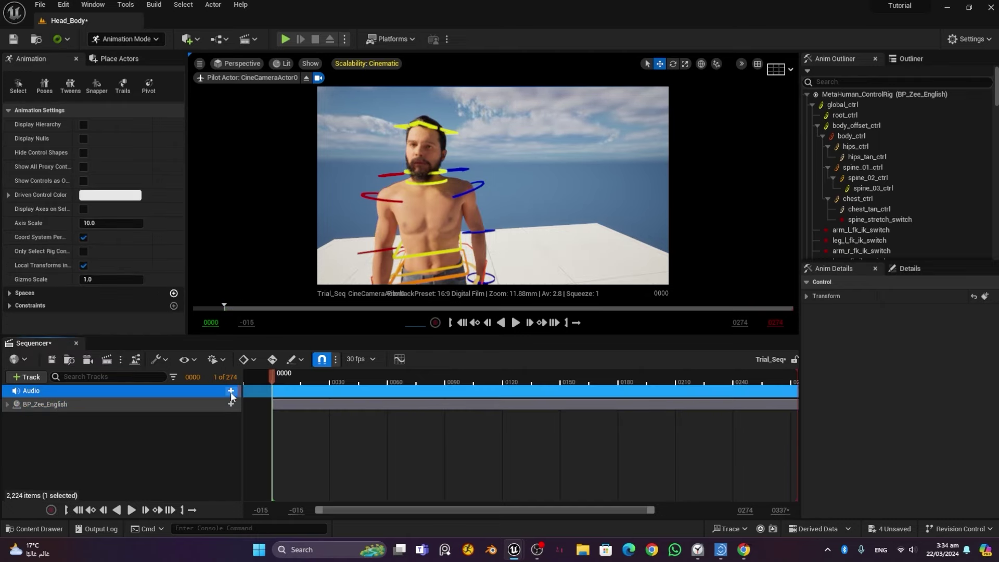
# Step: Assign the tut_4_Audio sound wave to the Audio track
pyautogui.click(231, 392)
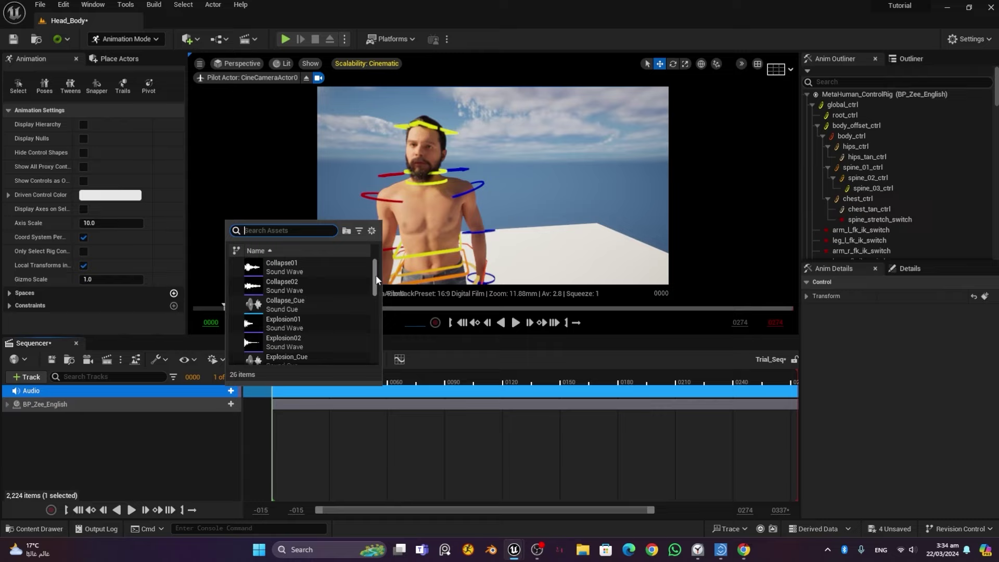
pyautogui.moveTo(375, 271); pyautogui.dragTo(375, 292)
pyautogui.moveTo(374, 301); pyautogui.dragTo(372, 348)
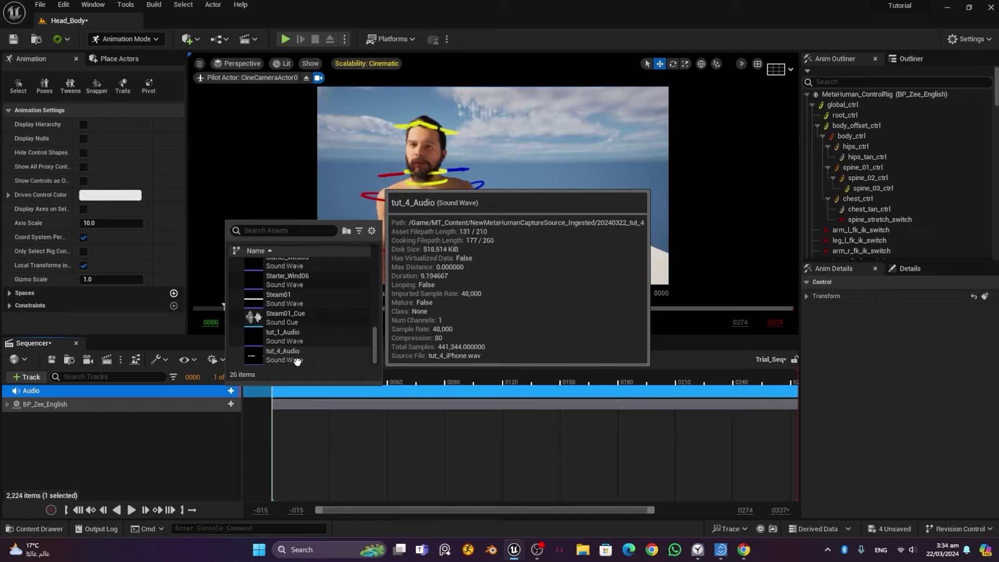
pyautogui.click(300, 357)
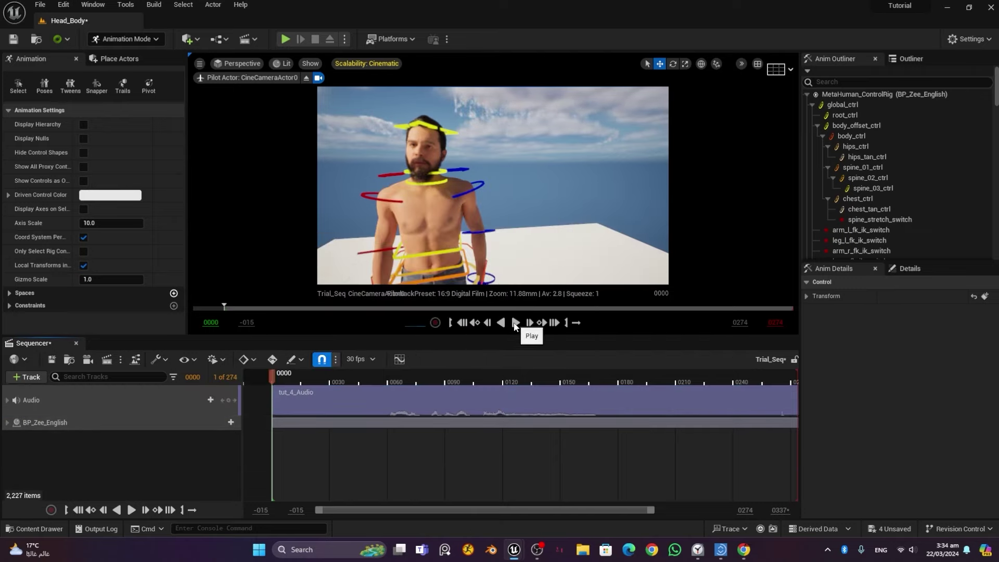
pyautogui.click(514, 323)
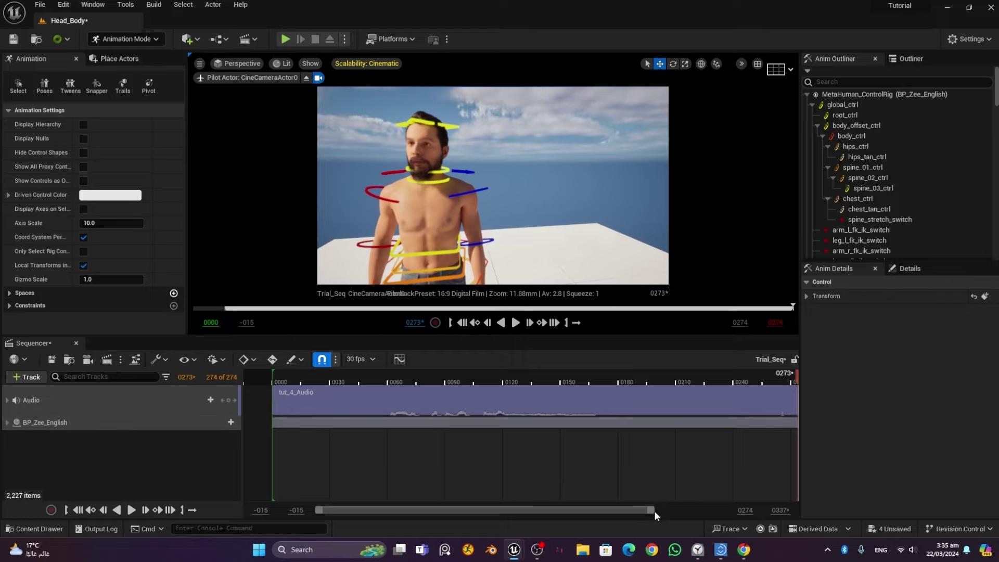
pyautogui.moveTo(654, 510); pyautogui.dragTo(726, 510)
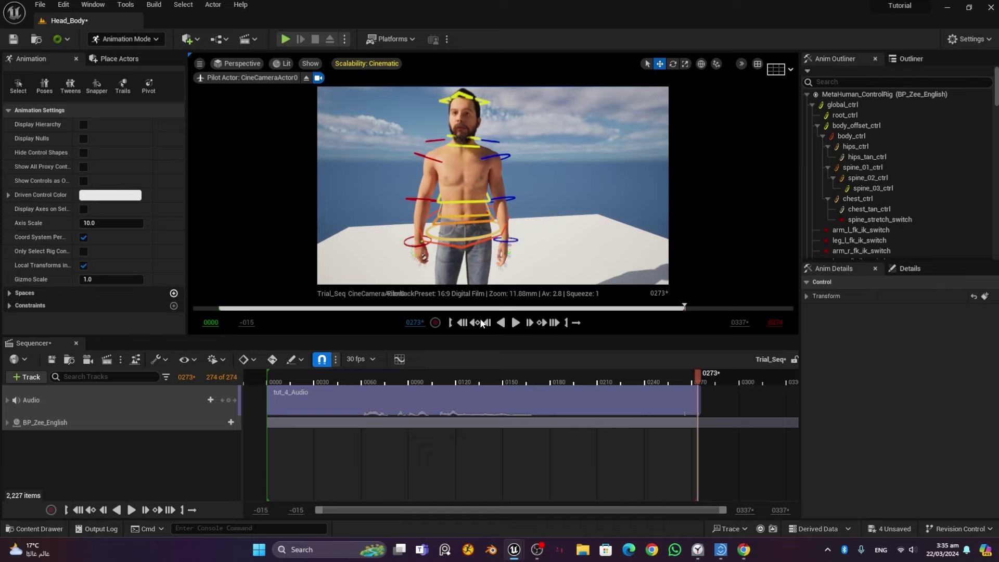
pyautogui.click(461, 322)
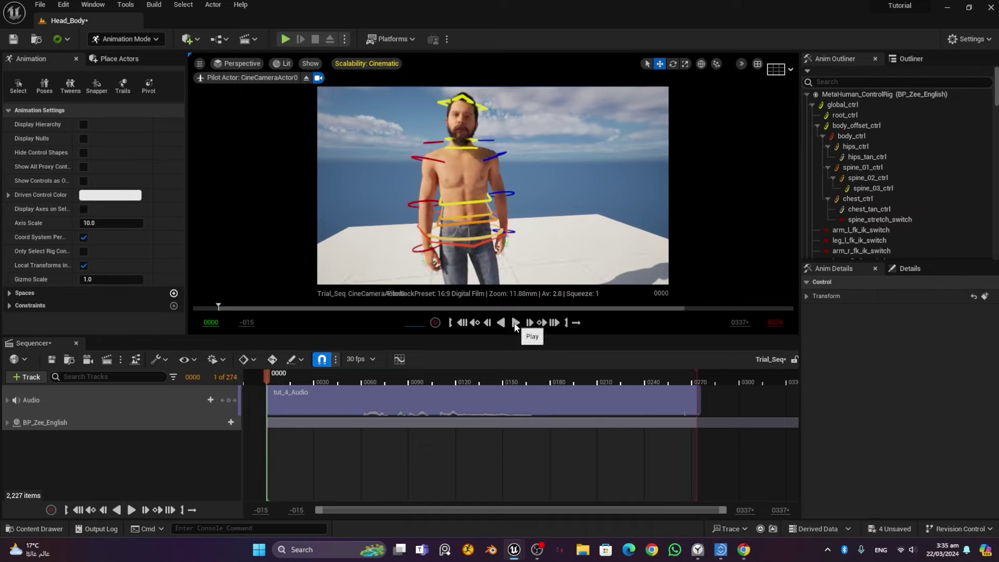